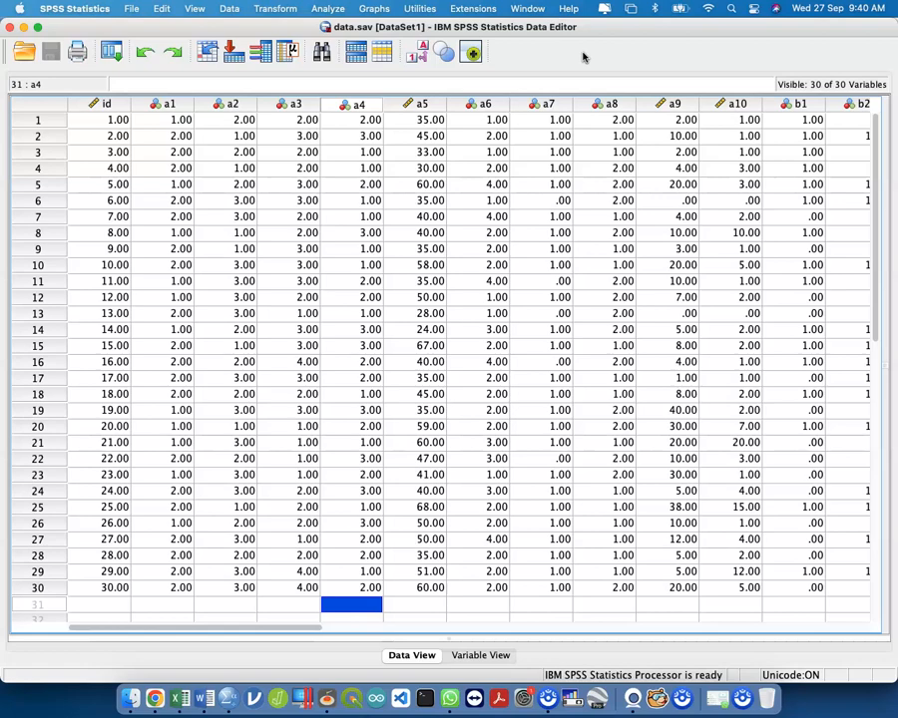
Switch to the Result document in Word and insert a double-line divider between the last readiness paragraph and the Table 4 caption
key(ctrl+Up)
click(175, 511)
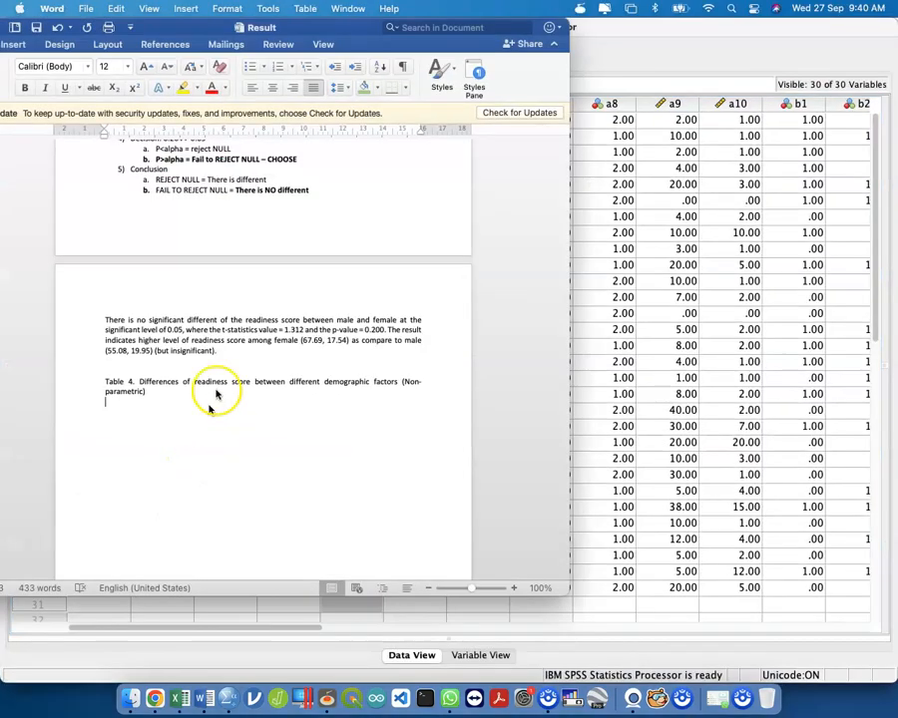
click(246, 357)
key(Return)
text(====)
key(Return)
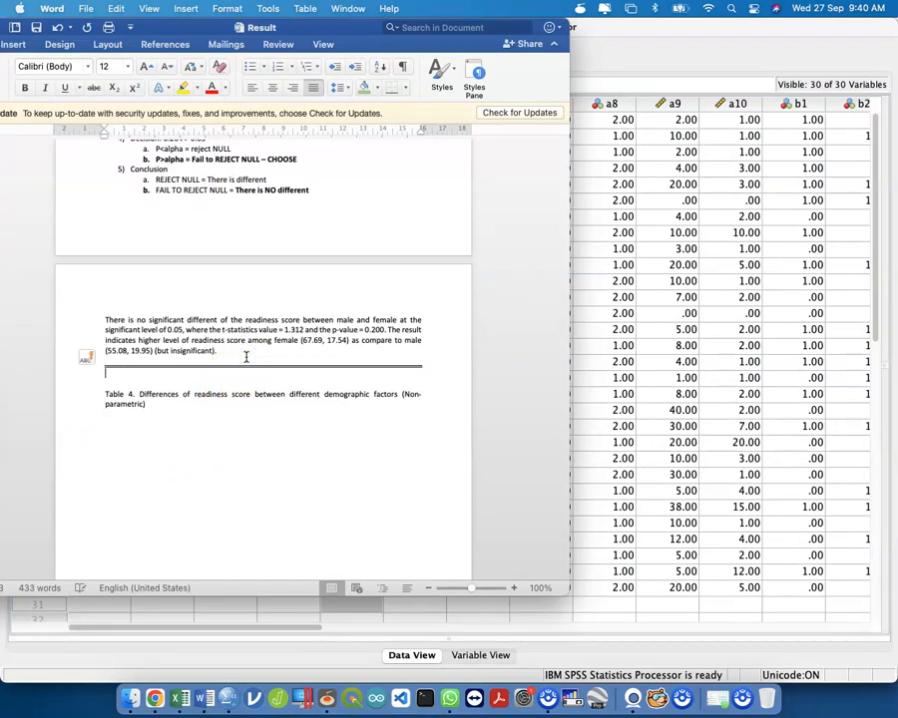
Below the new divider, write the line "Hypothesis compare percent with the other study/ national standard" followed by a blank line
text(Hypotehsis)
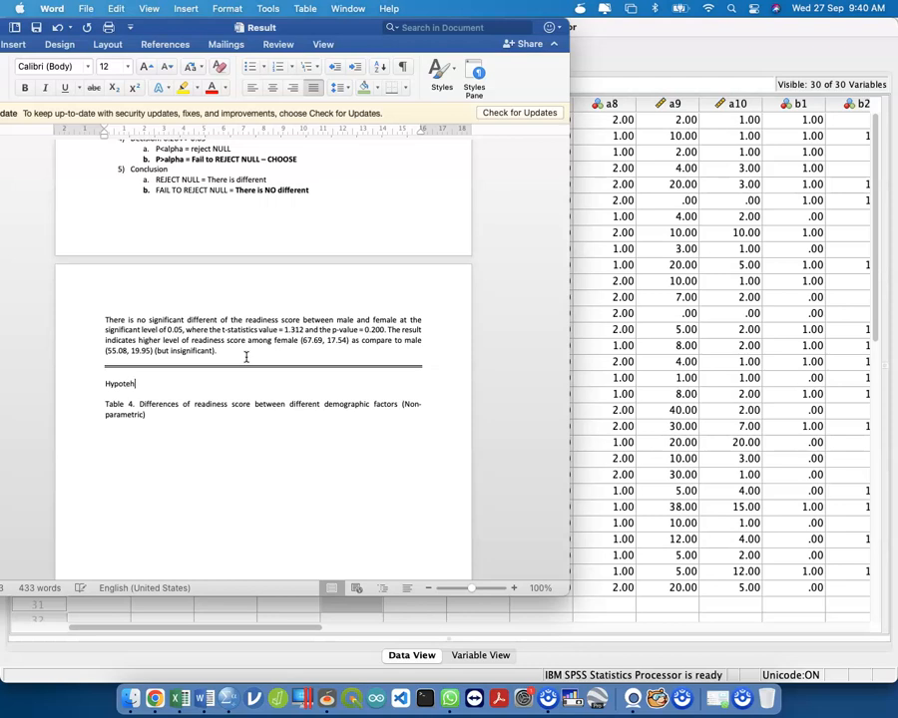
key(BackSpace)
key(BackSpace)
key(BackSpace)
key(BackSpace)
key(BackSpace)
key(BackSpace)
text(hesis compare percent with the)
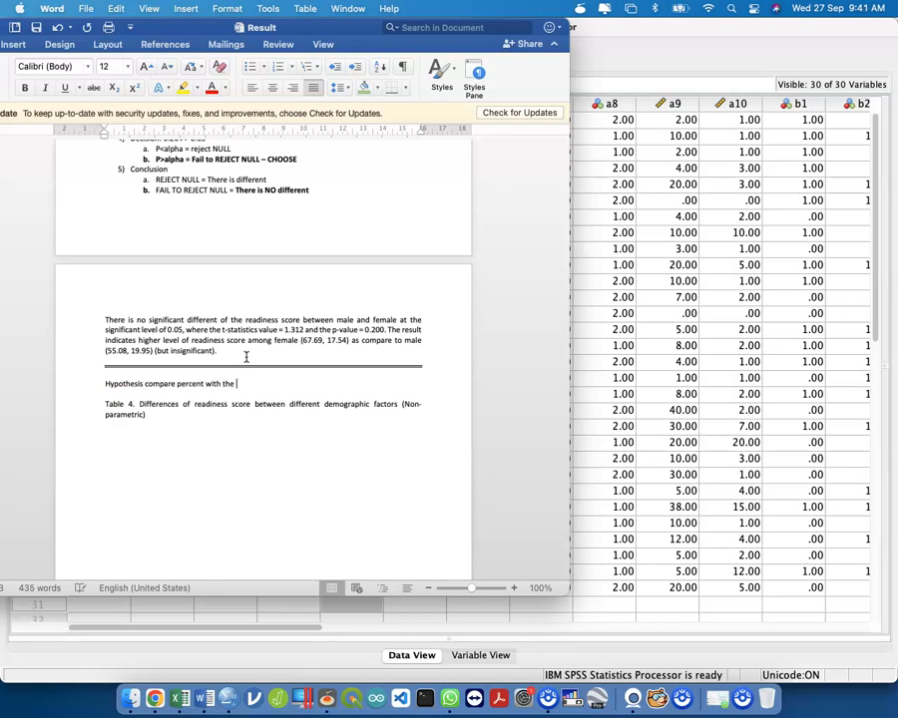
text( others)
text( studie)
text(y/ national standar)
text(d)
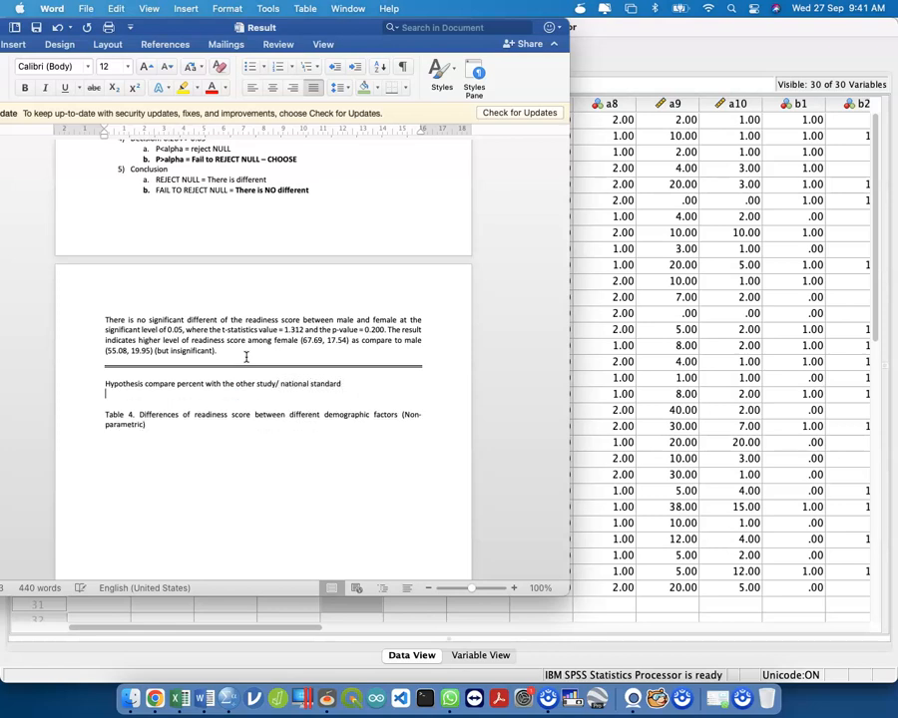
key(Return)
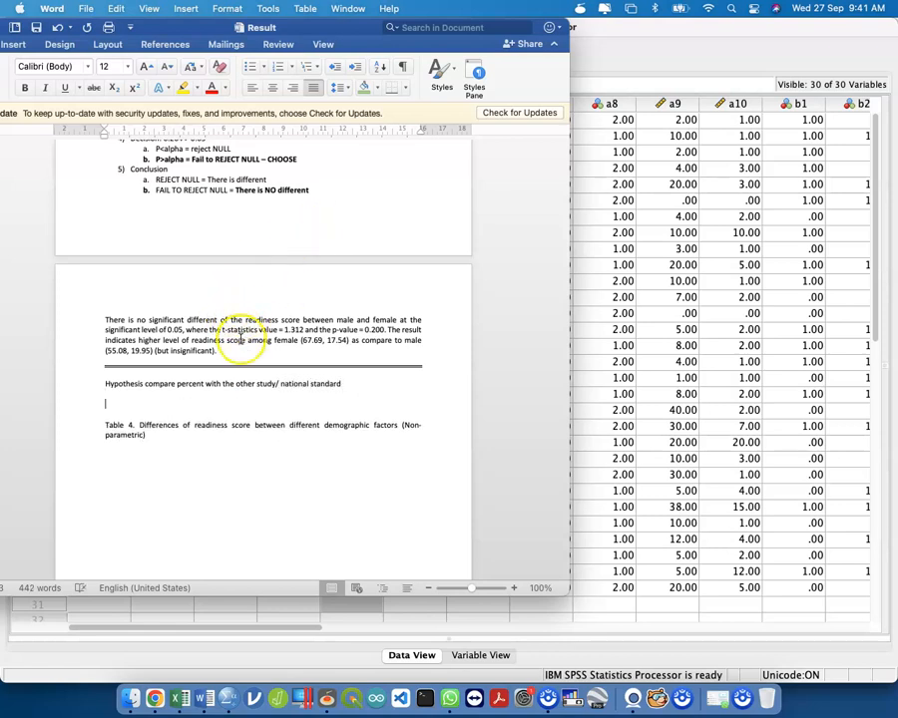
Copy the complete sexual experience hypothesis testing block and paste it below the new national standard line
scroll(239, 299, up, 5)
drag(311, 389, 89, 260)
key(super+c)
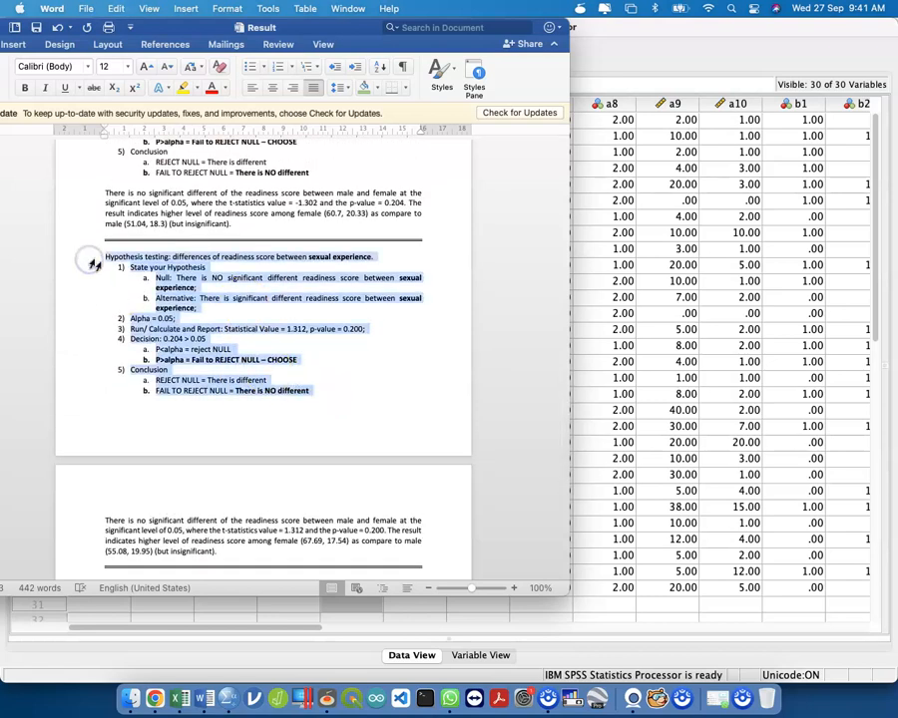
scroll(191, 346, down, 4)
click(184, 442)
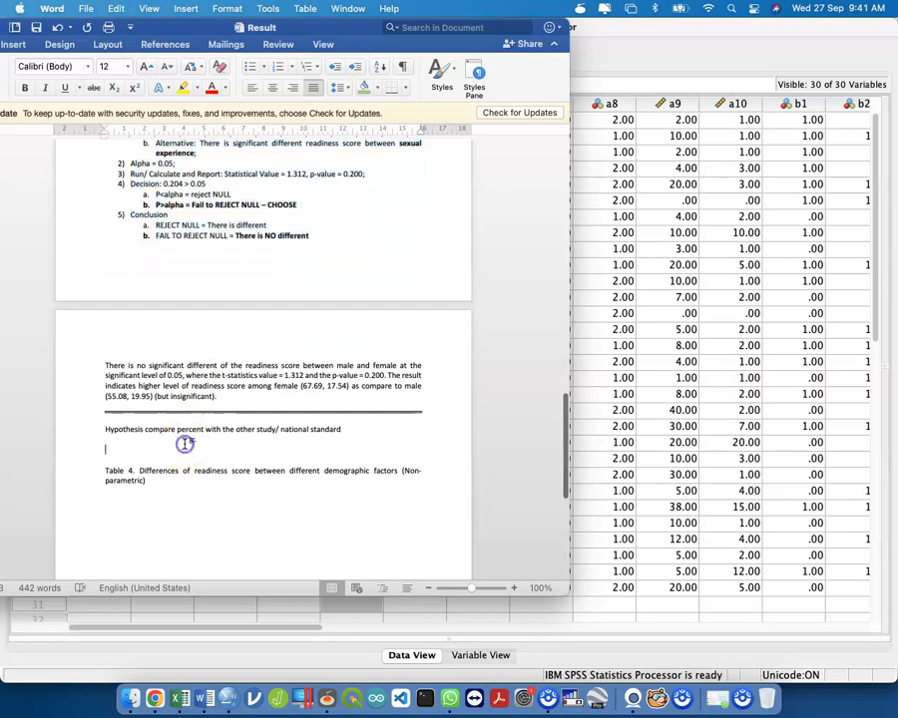
key(super+v)
key(Return)
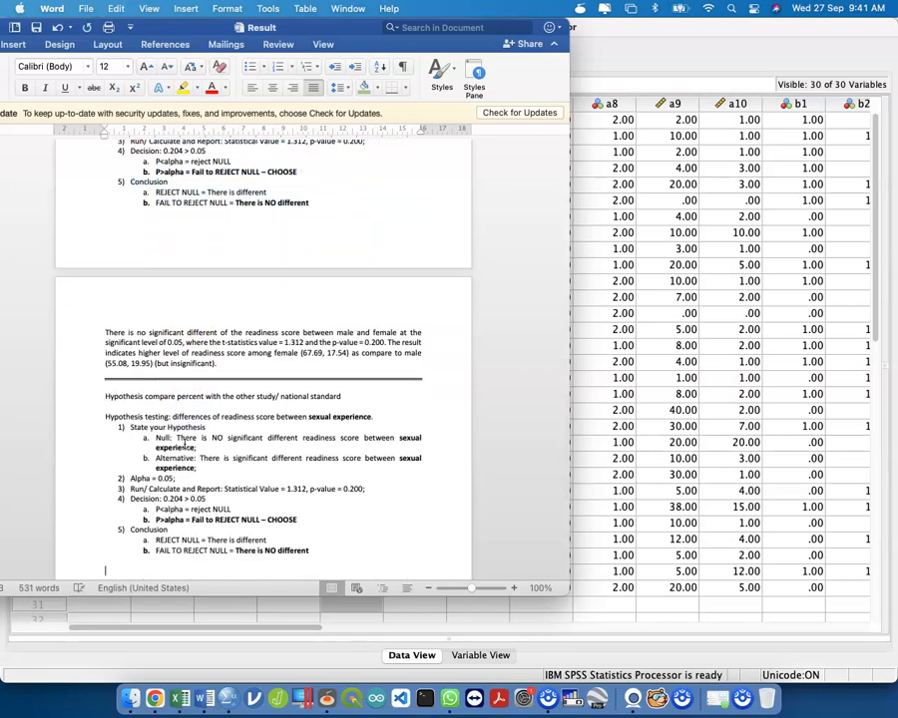
Insert a double-line divider between the pasted hypothesis block and the Table 4 caption
text(+)
key(BackSpace)
text(======)
key(Return)
scroll(186, 445, down, 3)
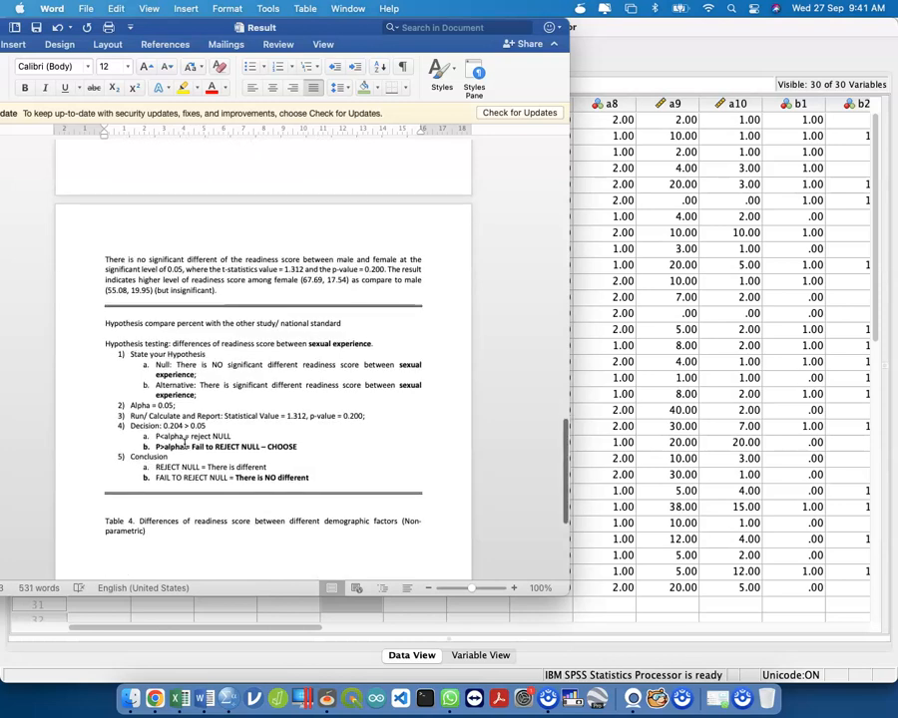
Append ", 65%" to the line about comparing with the national standard
click(369, 324)
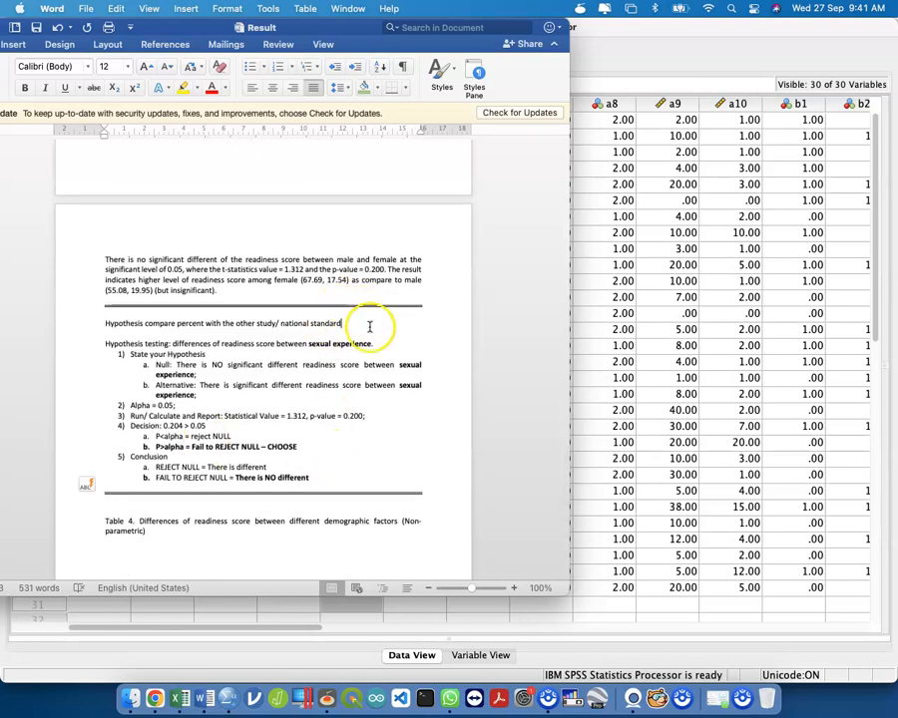
text(, 6)
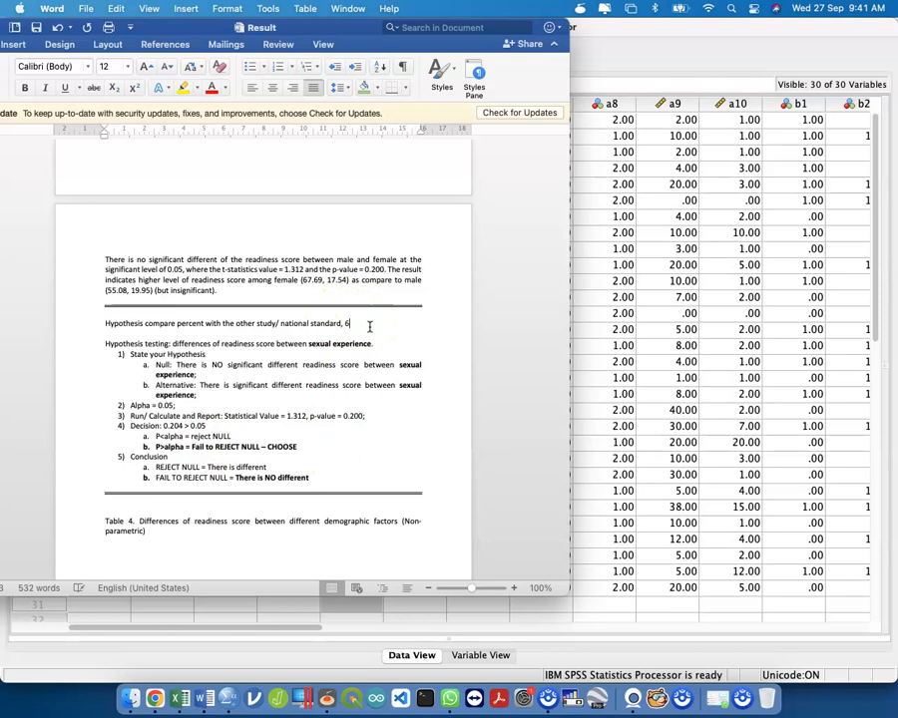
text(5%)
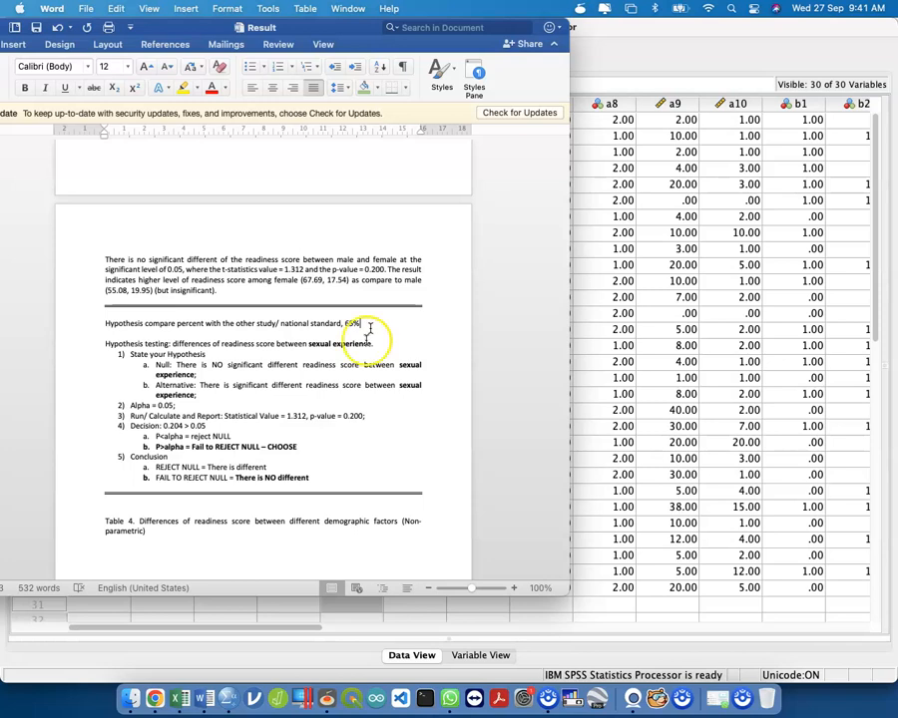
scroll(355, 281, up, 4)
scroll(355, 283, down, 2)
scroll(354, 284, down, 2)
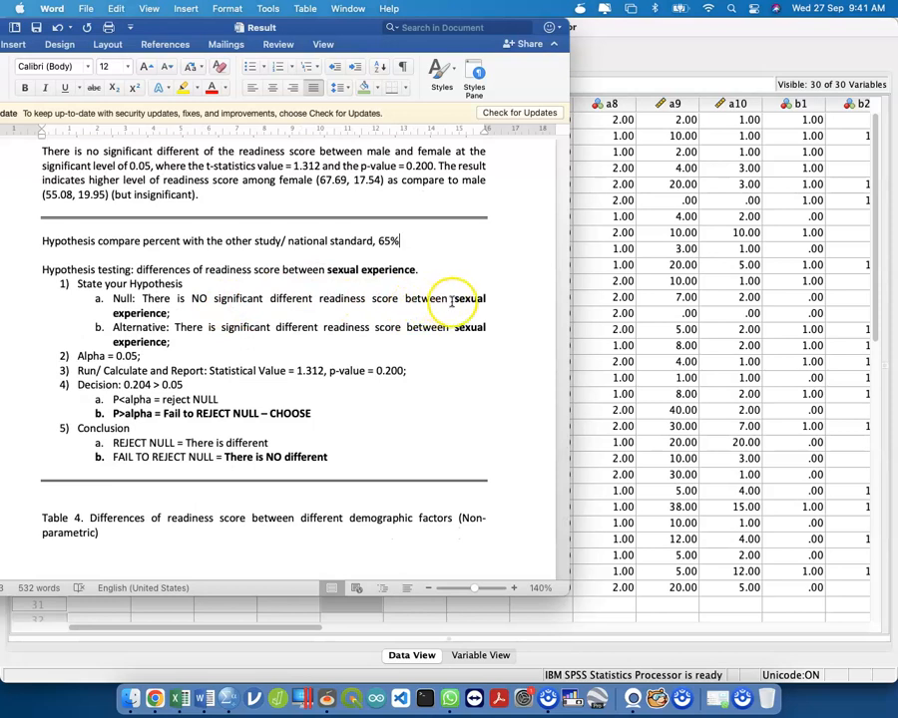
In the pasted block's null hypothesis, replace "sexual experience" with "standard (65);", keeping the alternative hypothesis as its own list item
drag(455, 299, 481, 308)
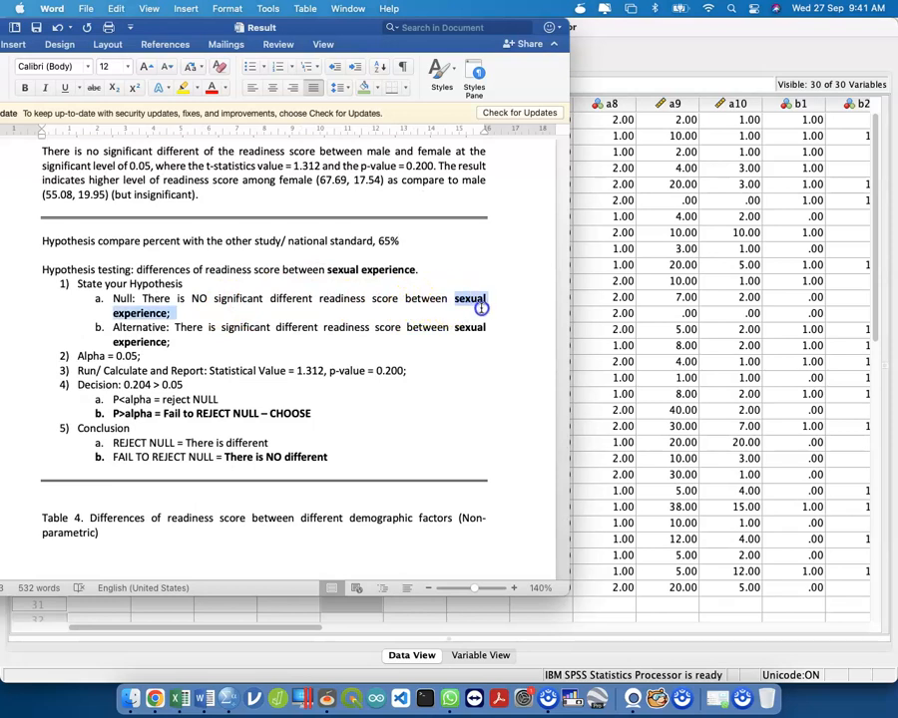
key(BackSpace)
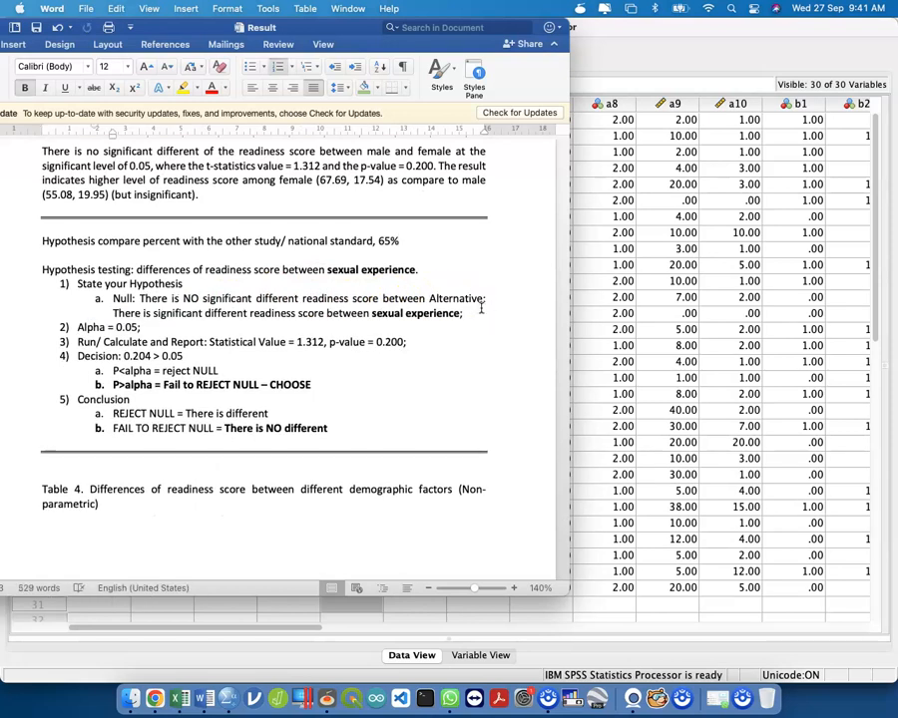
text(standard;)
key(Return)
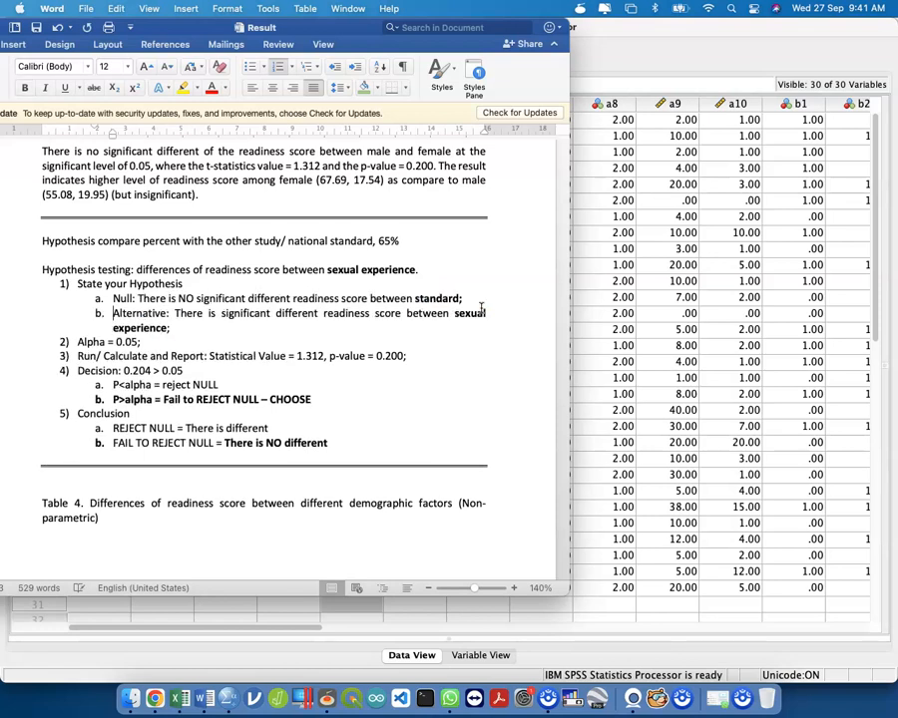
click(462, 298)
text((65))
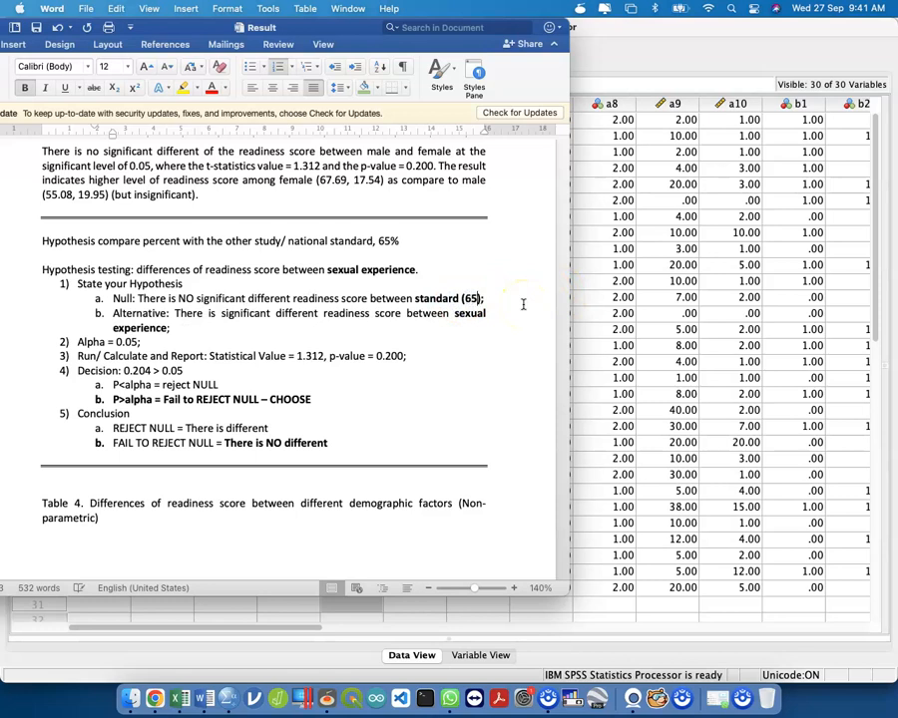
In the alternative hypothesis, replace "sexual experience" with "standard (65)"
drag(455, 311, 170, 328)
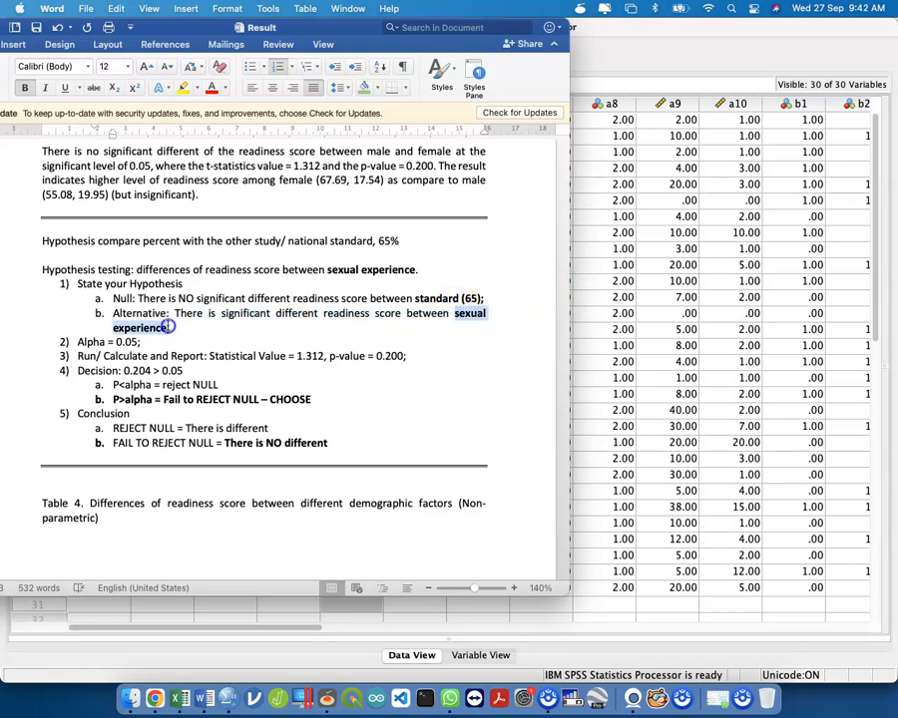
text(standard ())
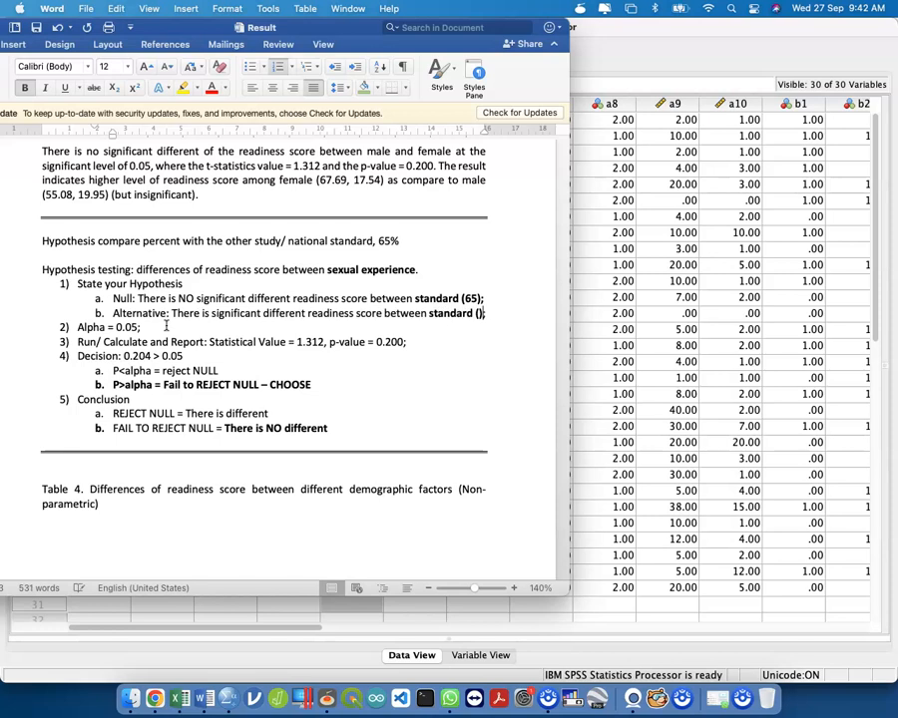
text(65)
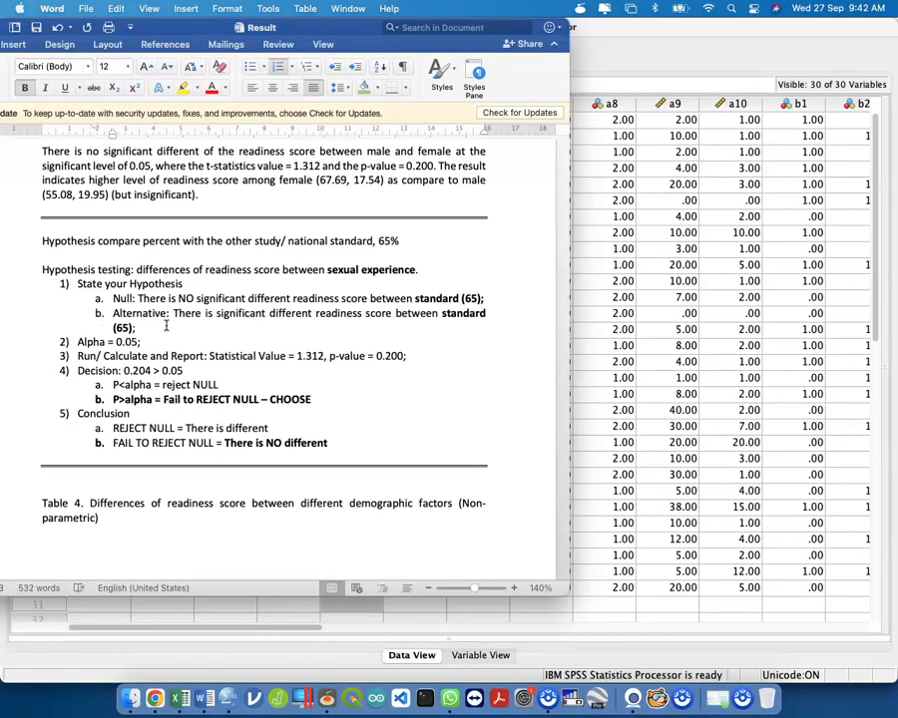
key(Down)
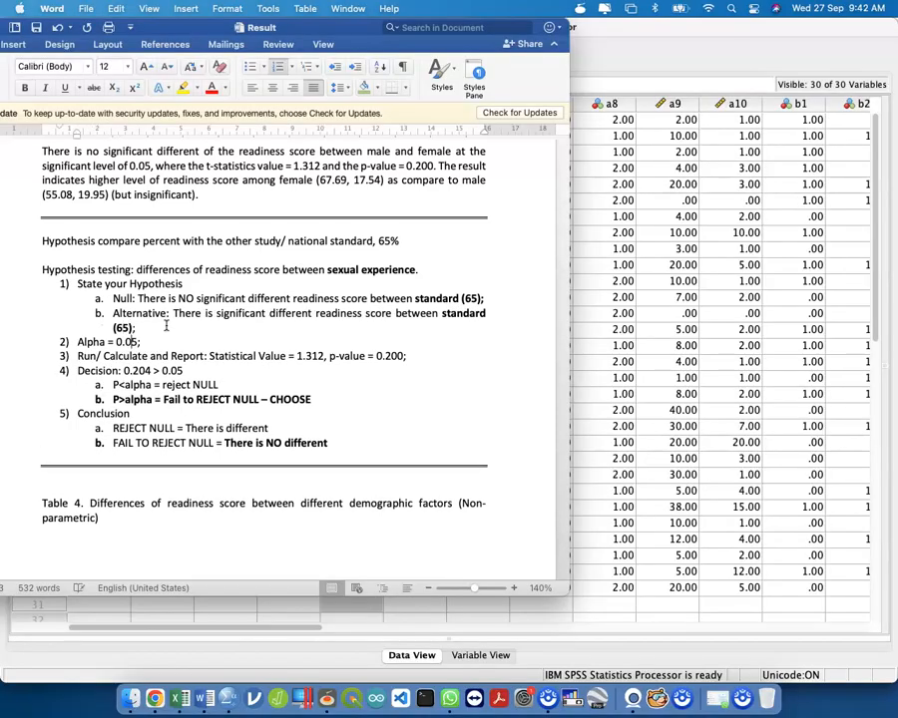
Clear the statistical value and the p-value from the Run/Calculate and Report item of the pasted block
click(322, 357)
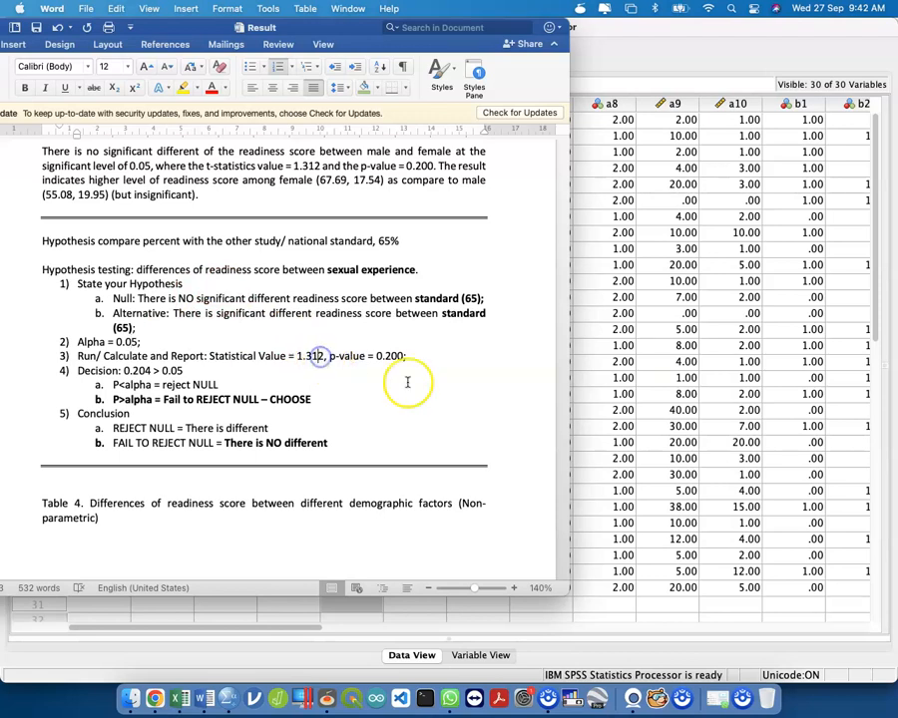
key(BackSpace)
key(BackSpace)
key(BackSpace)
key(BackSpace)
key(BackSpace)
key(Right)
key(Right)
key(Right)
key(Right)
key(Right)
key(Right)
key(Right)
key(Right)
key(Right)
key(Right)
key(Right)
key(Right)
key(shift+Right)
key(shift+Right)
key(shift+Right)
key(shift+Right)
key(shift+Right)
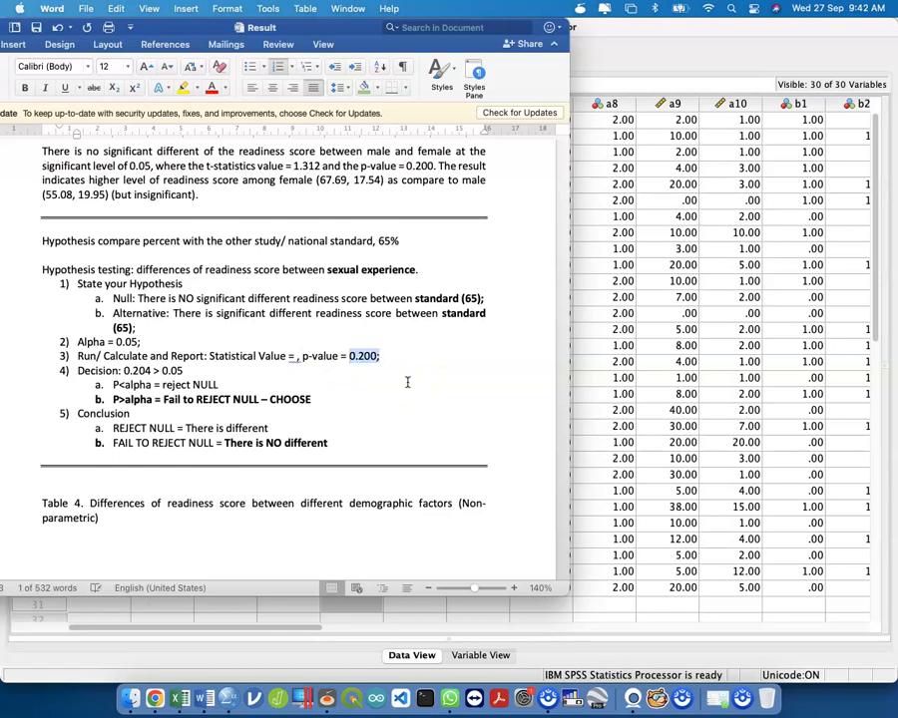
key(BackSpace)
Remove the bold formatting from the fail-to-reject options under Decision and Conclusion in the pasted block
drag(320, 399, 88, 397)
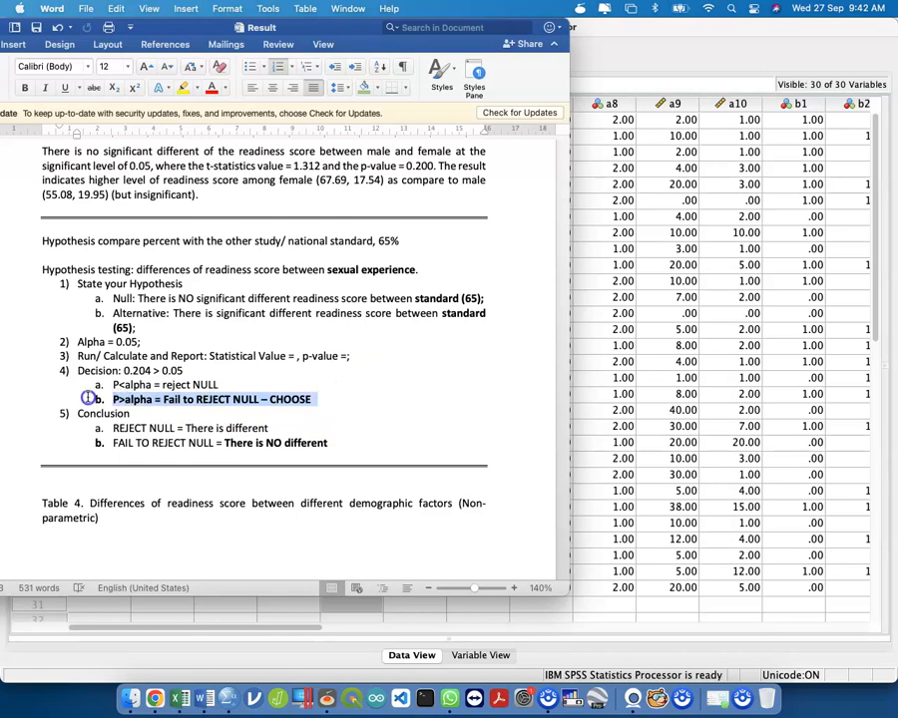
drag(329, 443, 97, 447)
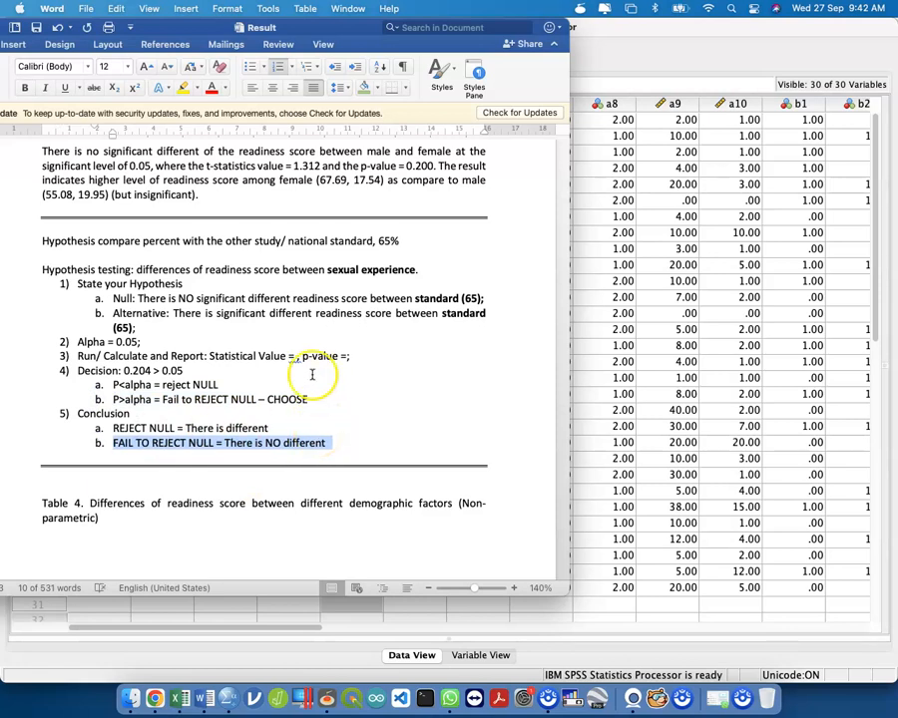
Append "(one sample t-test)" after 65% in the national standard comparison line
click(411, 242)
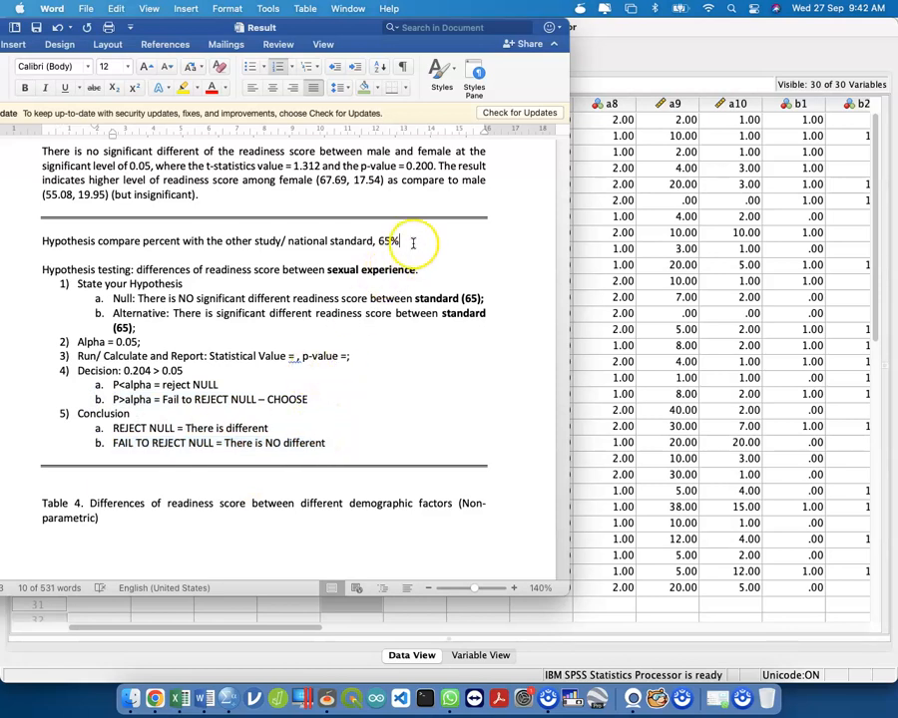
text(())
key(Left)
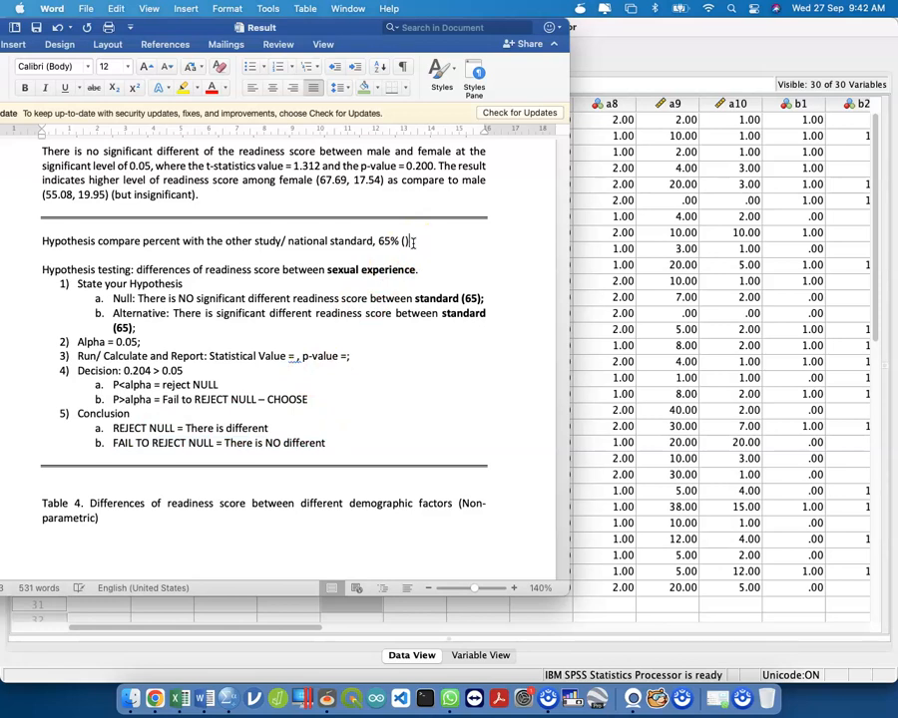
text(one wa)
key(BackSpace)
key(BackSpace)
key(BackSpace)
text(sample t-test)
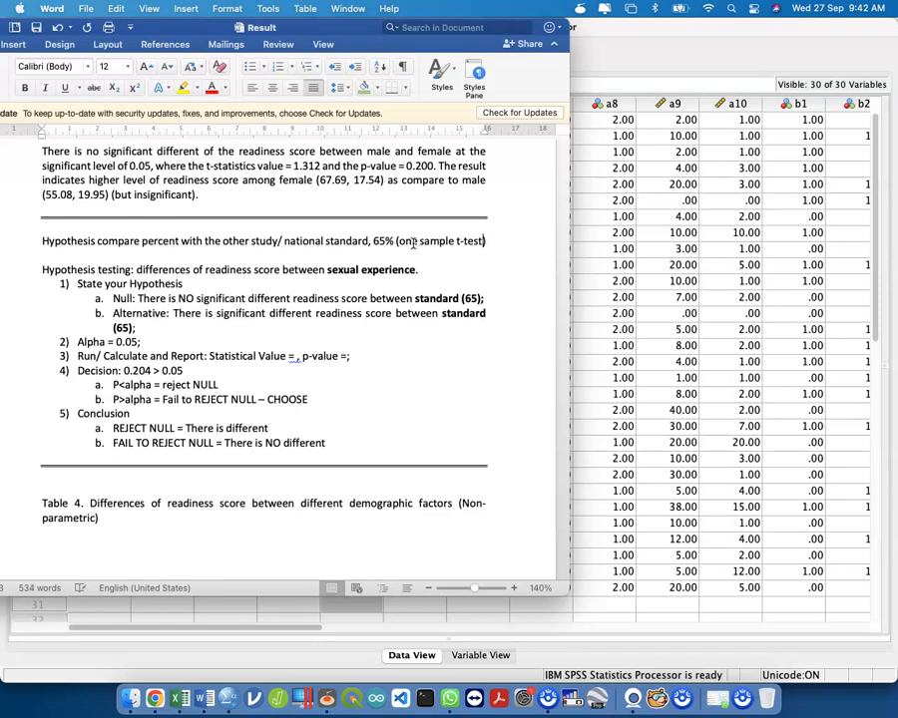
Switch to the SPSS data editor and set up a One-Sample T Test with percent as the test variable
click(659, 216)
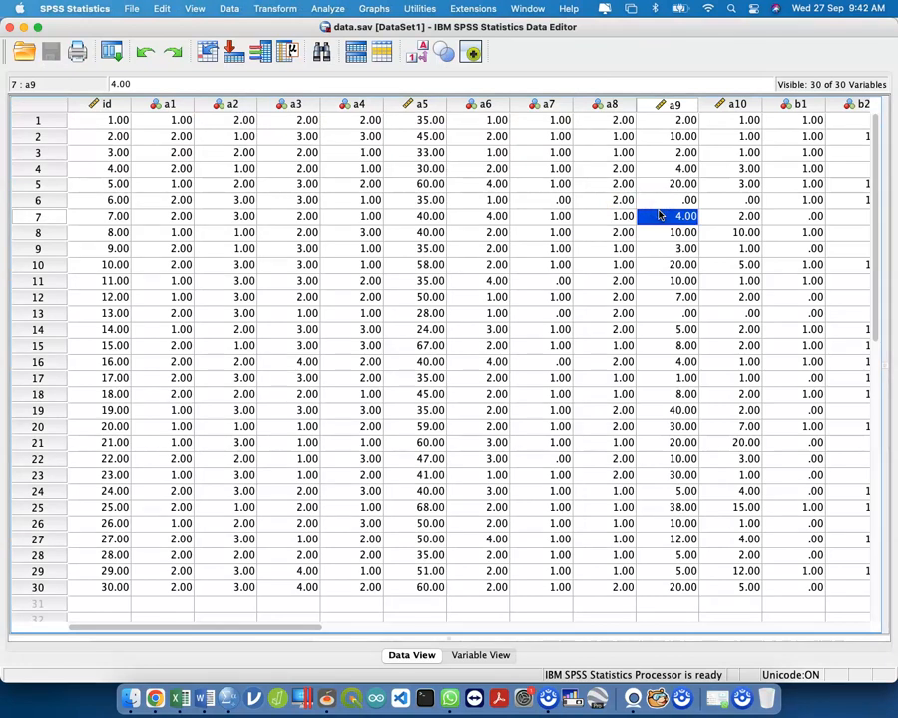
scroll(658, 215, right, 15)
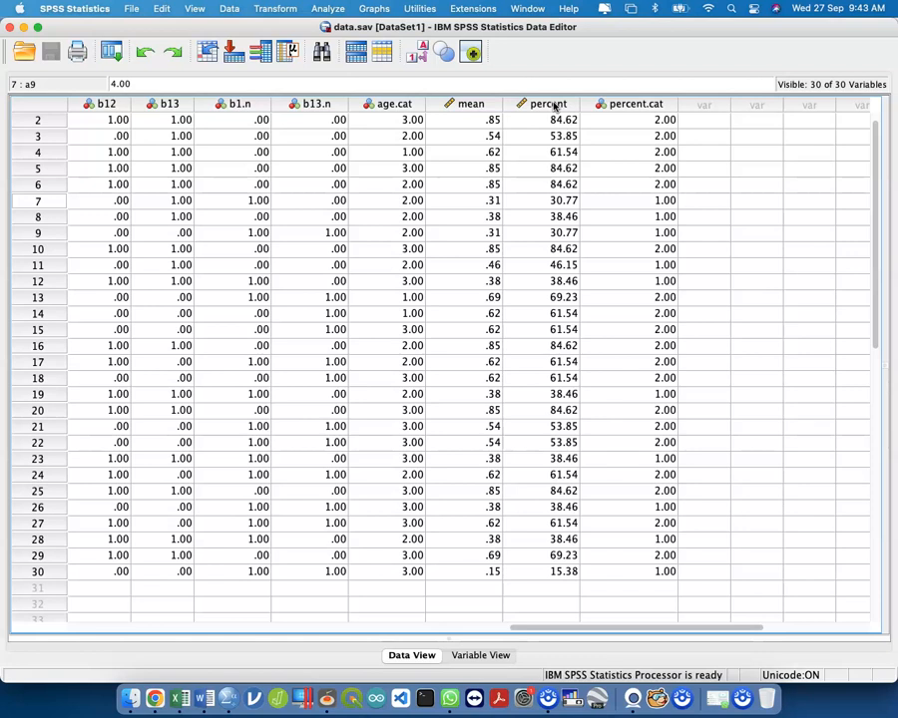
click(327, 8)
mouse_move(357, 91)
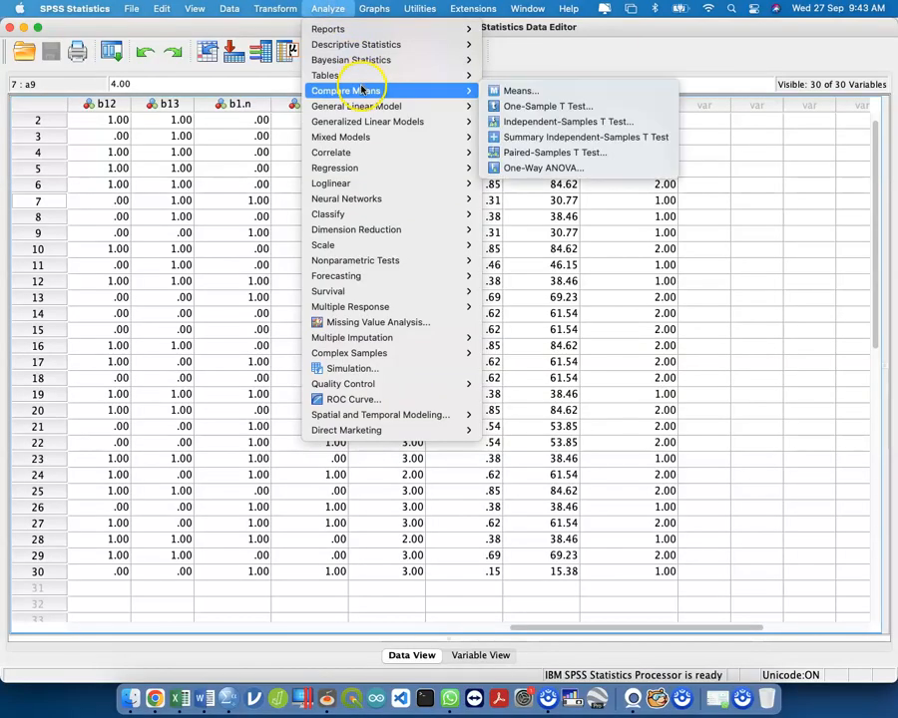
click(571, 107)
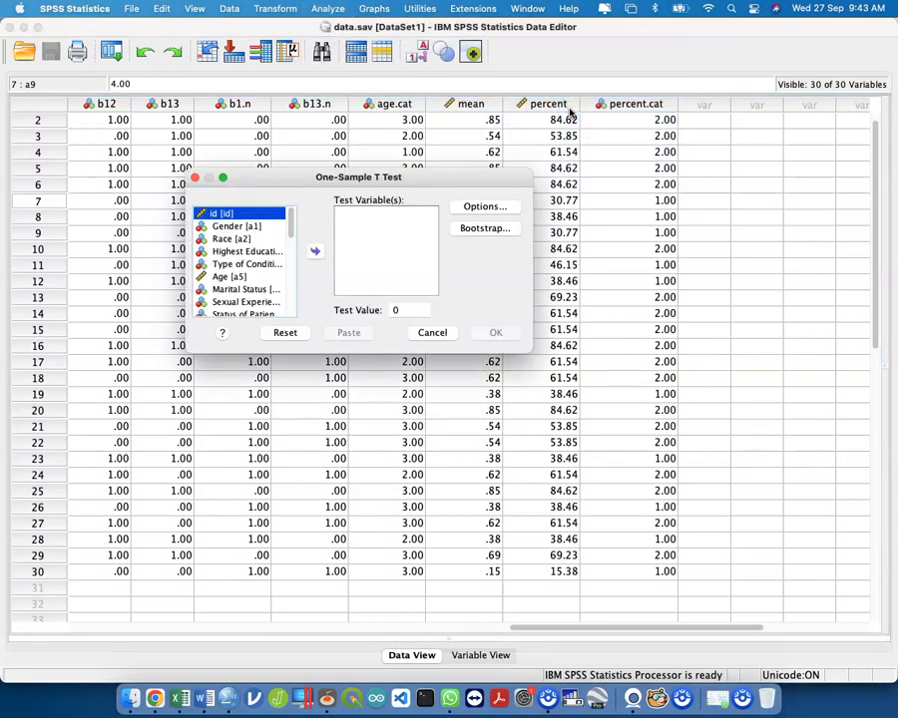
drag(525, 350, 893, 499)
scroll(326, 428, down, 5)
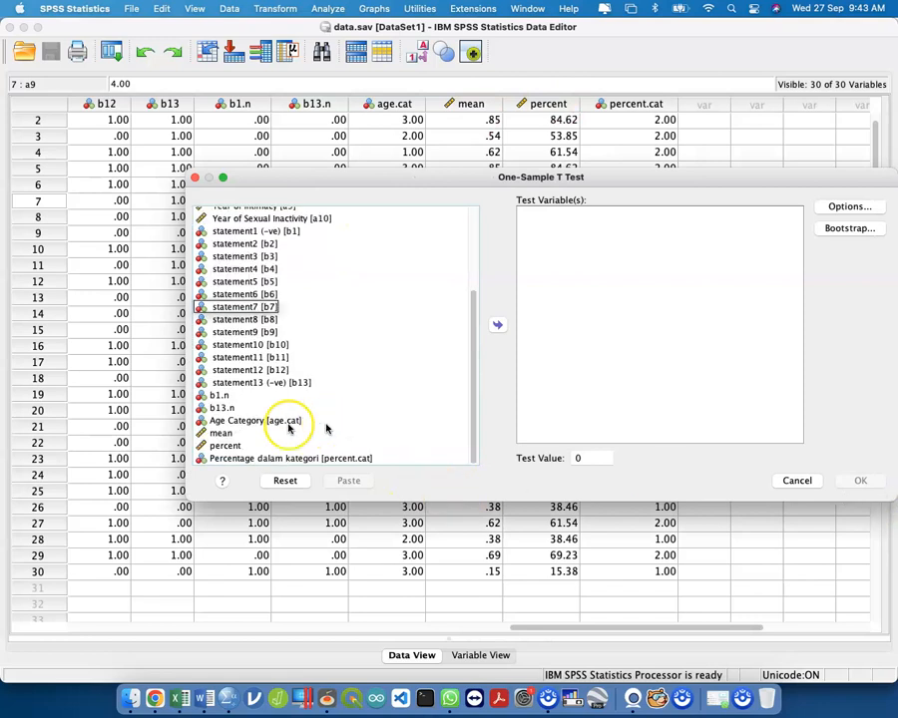
click(249, 445)
click(495, 324)
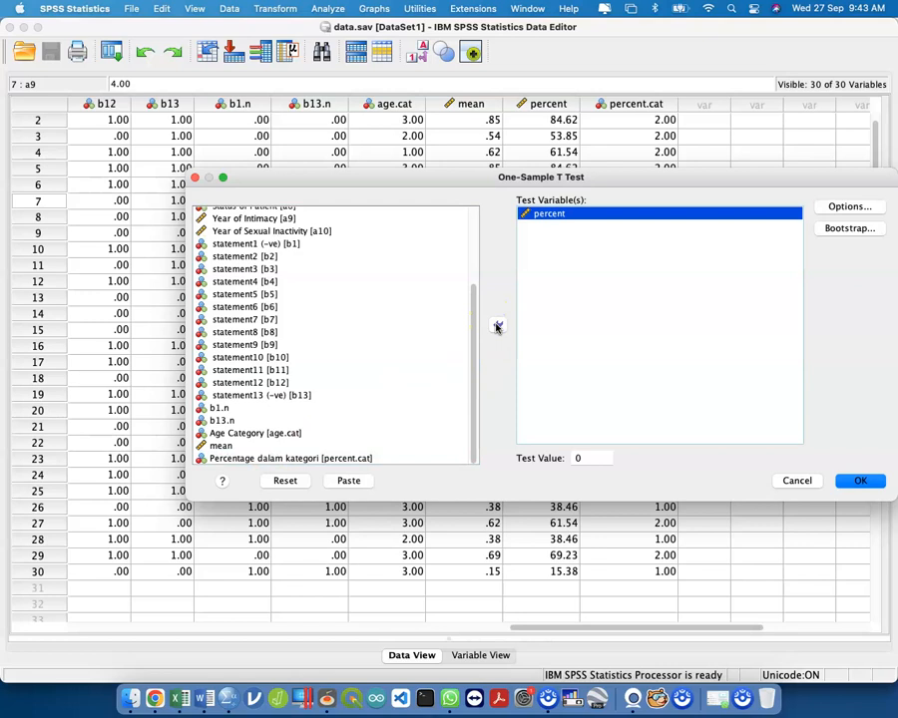
Set the one-sample t-test's test value to 65 and paste the command into the syntax file
click(592, 461)
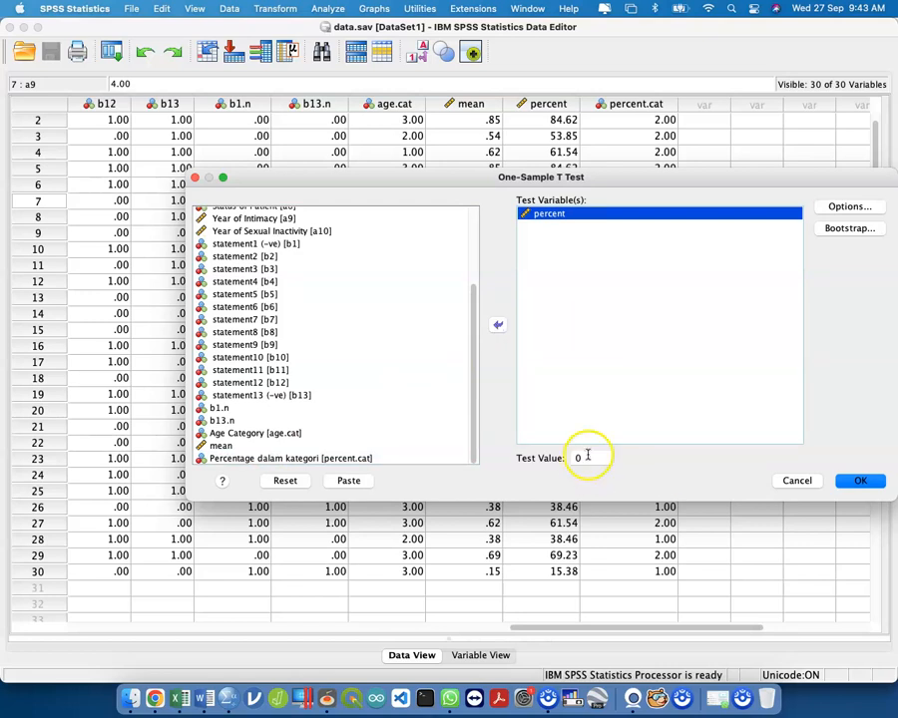
double_click(587, 454)
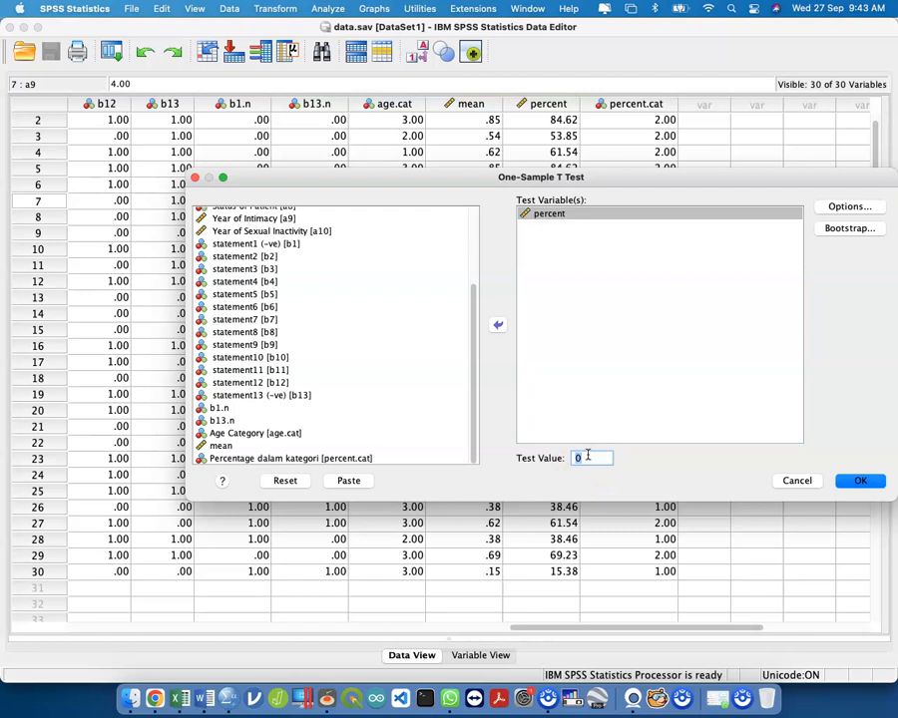
text(65)
click(344, 481)
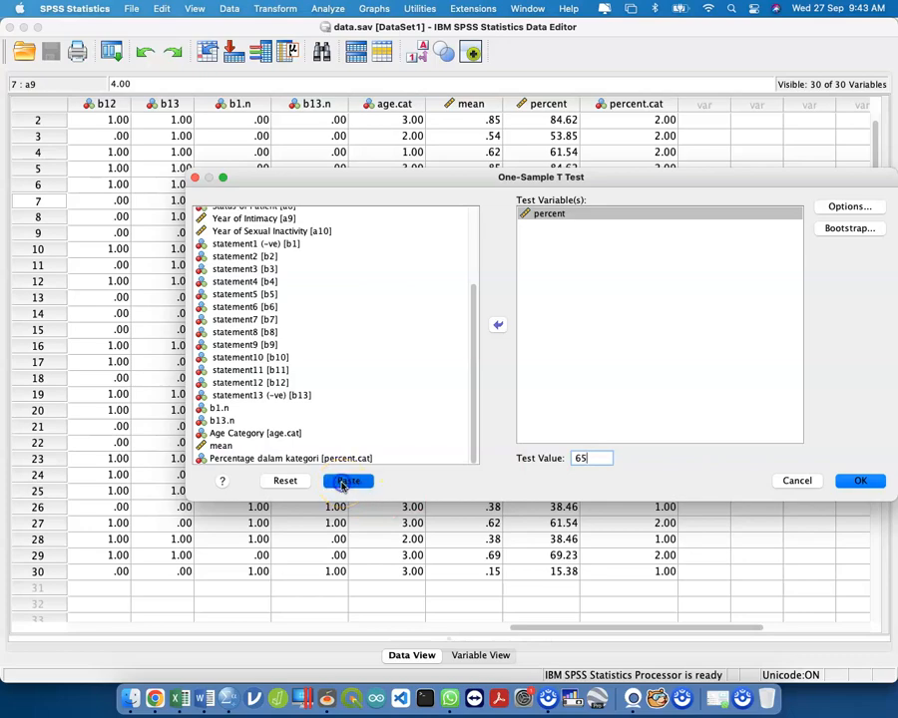
Switch to SyntaxADNR.sps and cut the pasted one-sample T-TEST block from below the non-parametric heading
key(ctrl+Up)
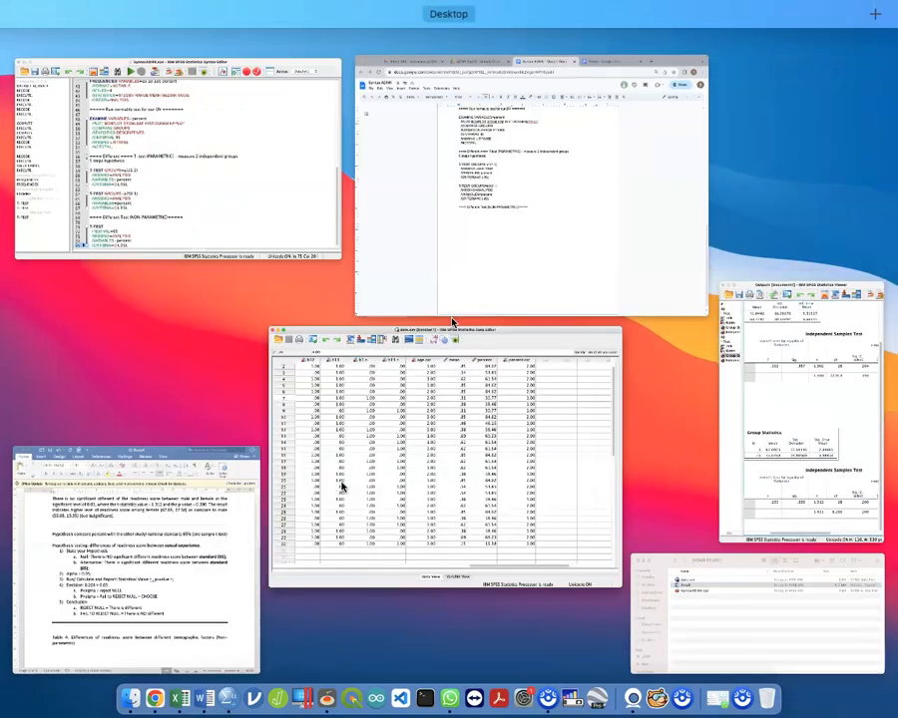
click(277, 214)
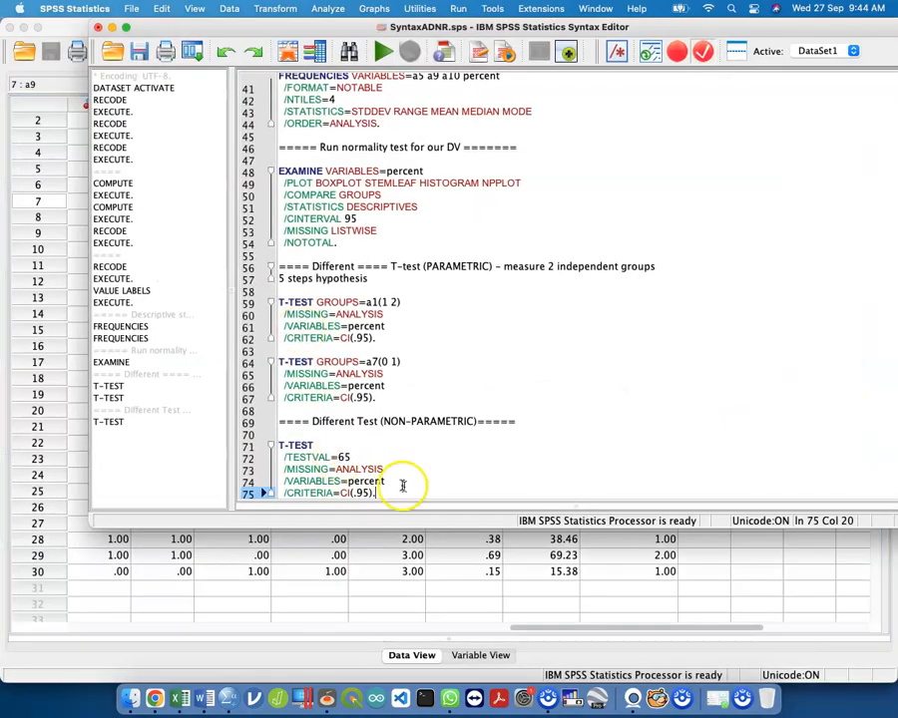
drag(415, 493, 269, 446)
key(super+c)
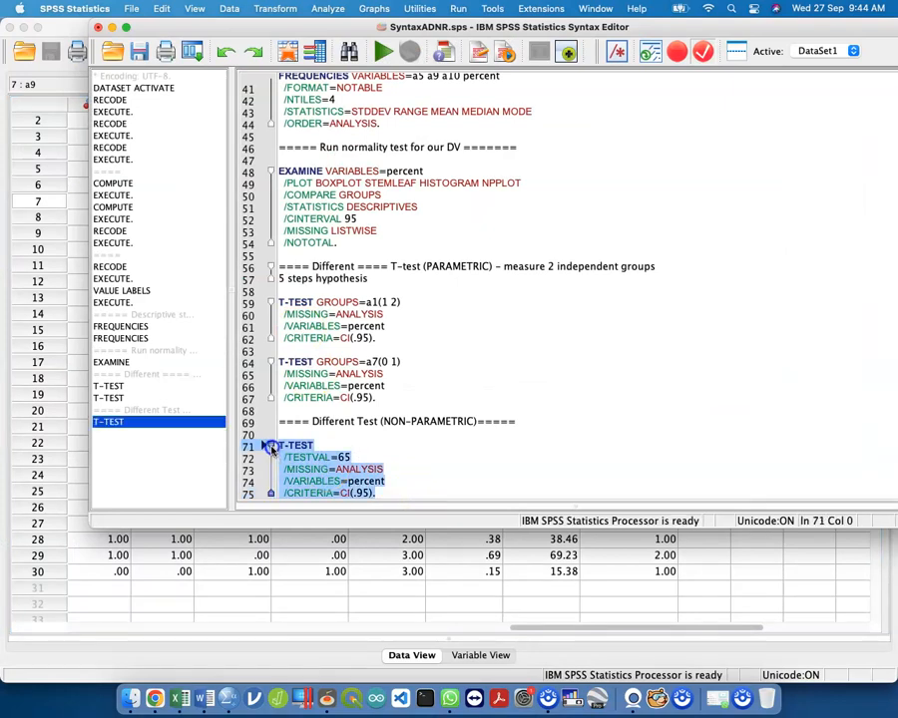
key(BackSpace)
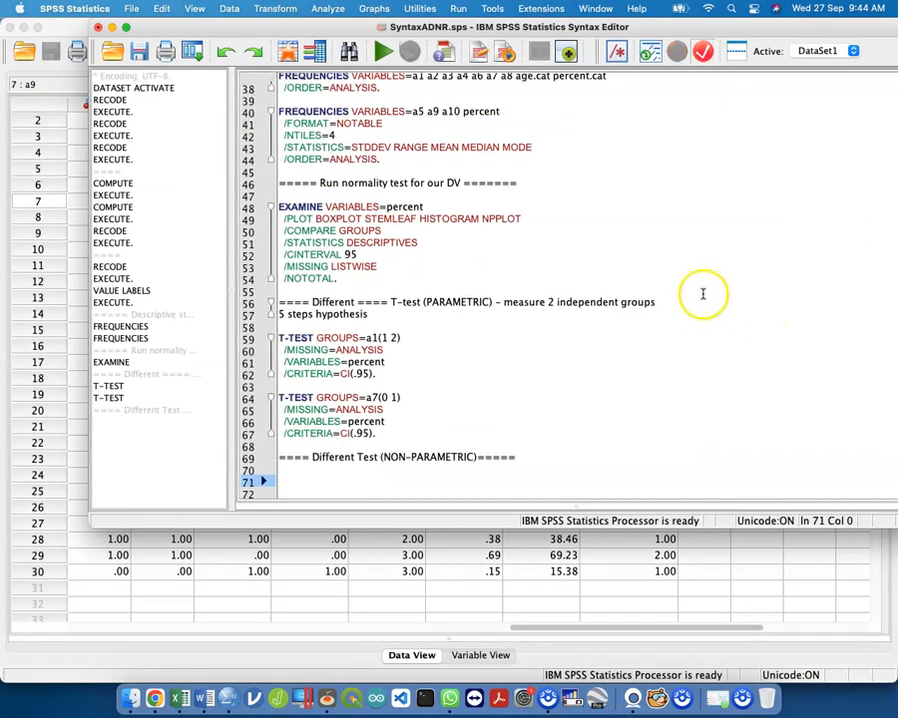
Add the heading "==== One sample T-test =====" between the normality test and the parametric T-test section
click(637, 284)
key(Return)
key(Return)
key(Return)
key(Up)
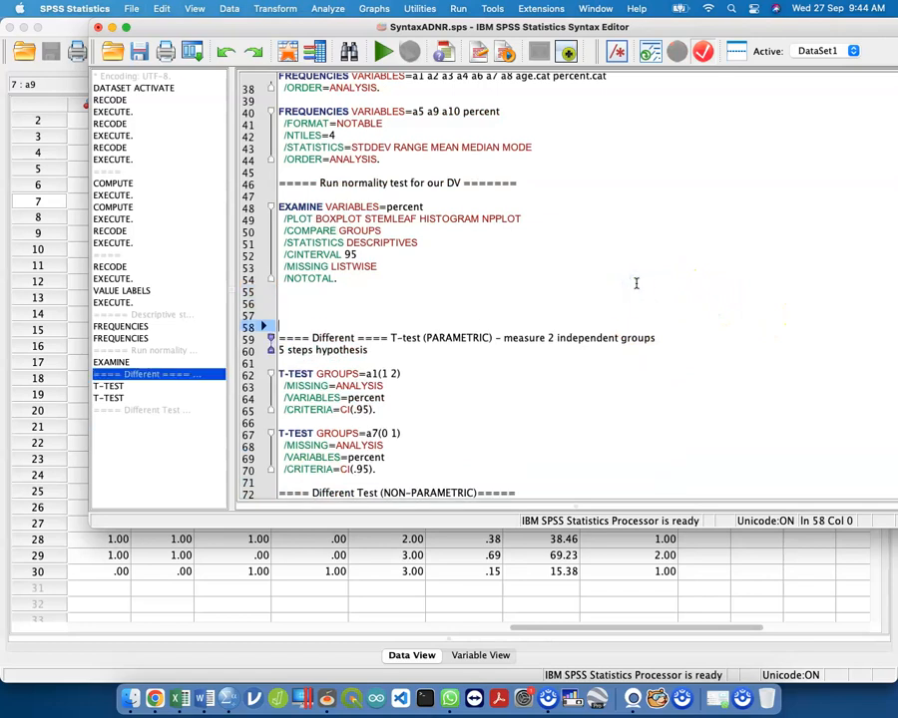
text(====)
key(Return)
key(Return)
key(Up)
key(Left)
text(On)
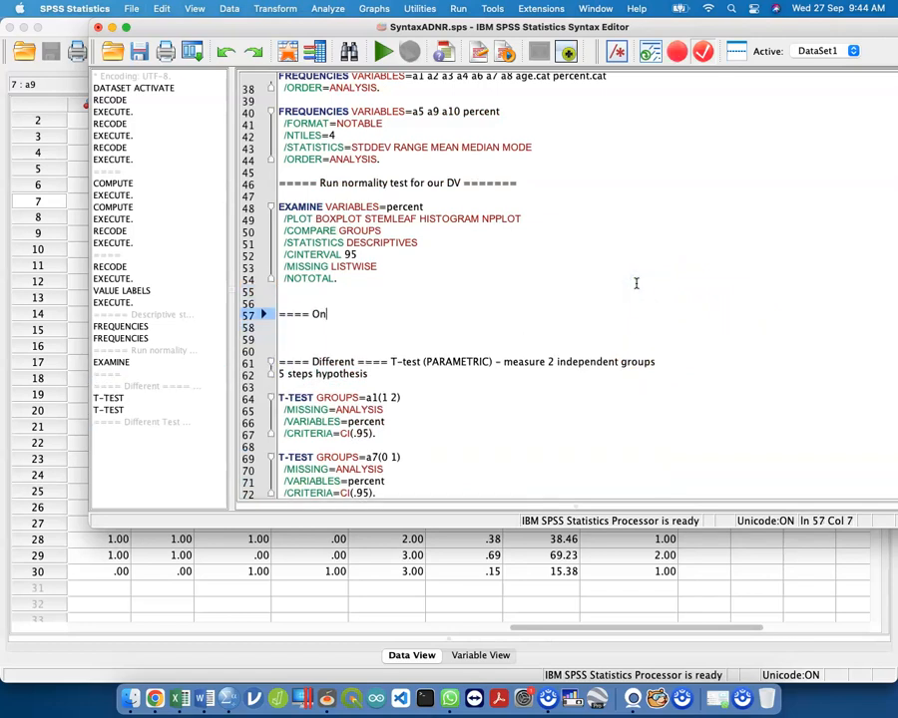
text(e sample T-t)
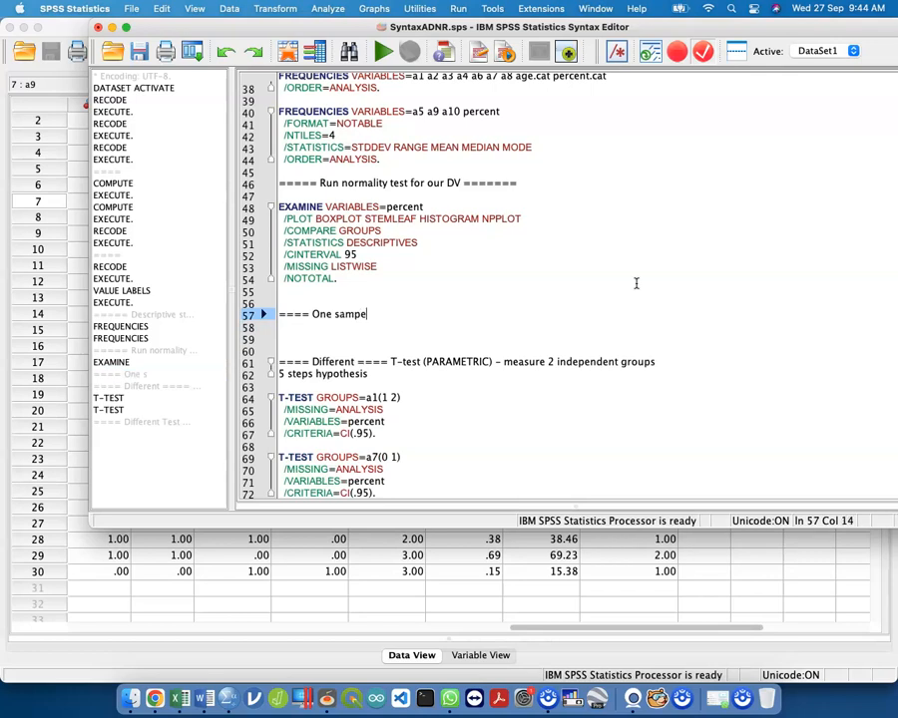
text(est =====)
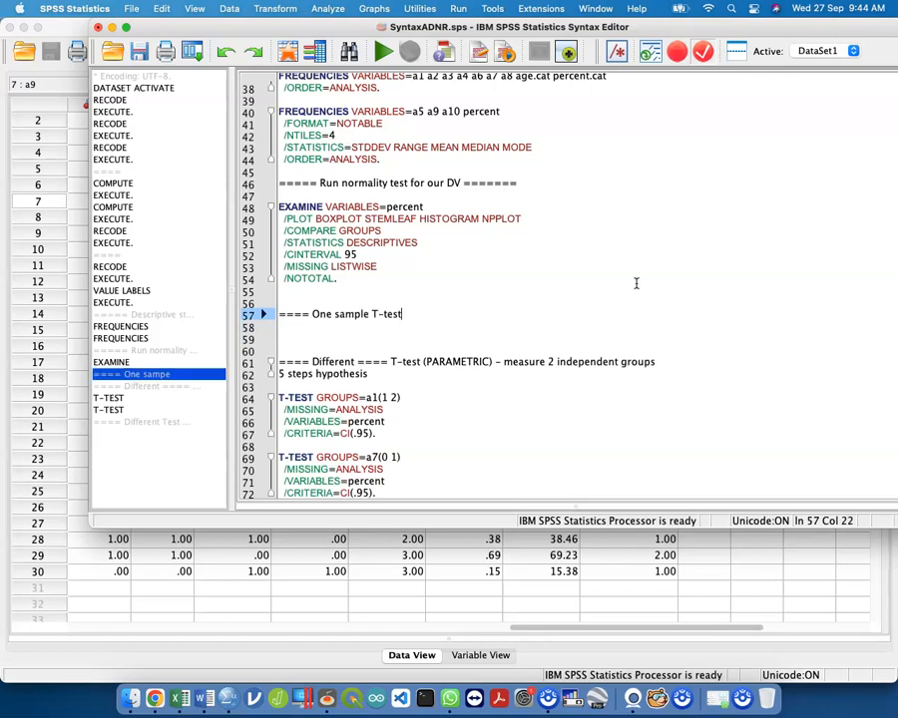
key(Return)
key(Return)
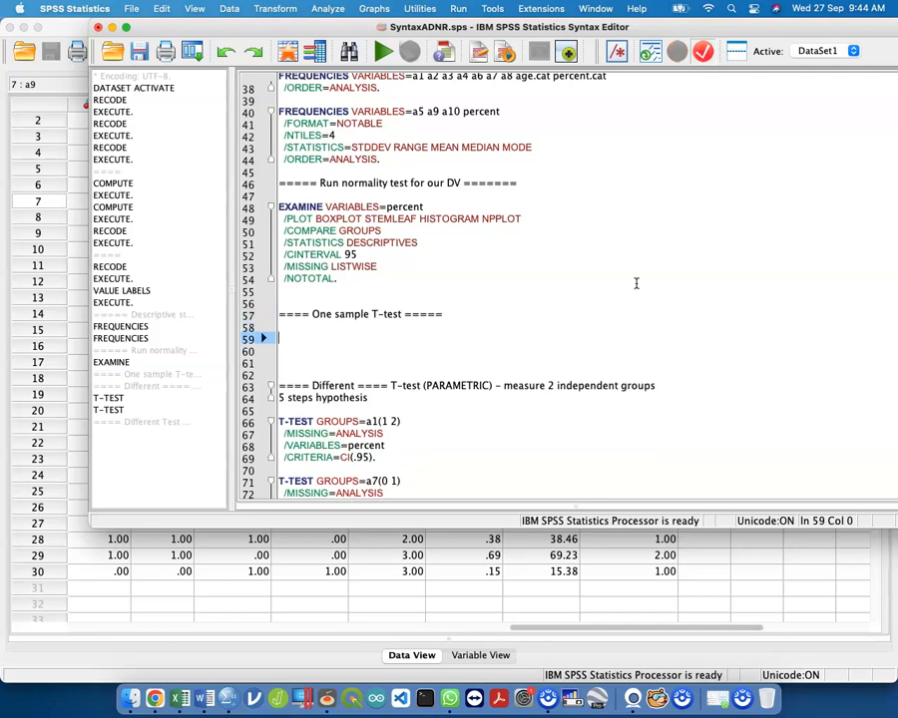
Paste the cut T-TEST block under the one-sample heading and remove the extra blank lines after it
key(super+v)
key(Down)
key(Down)
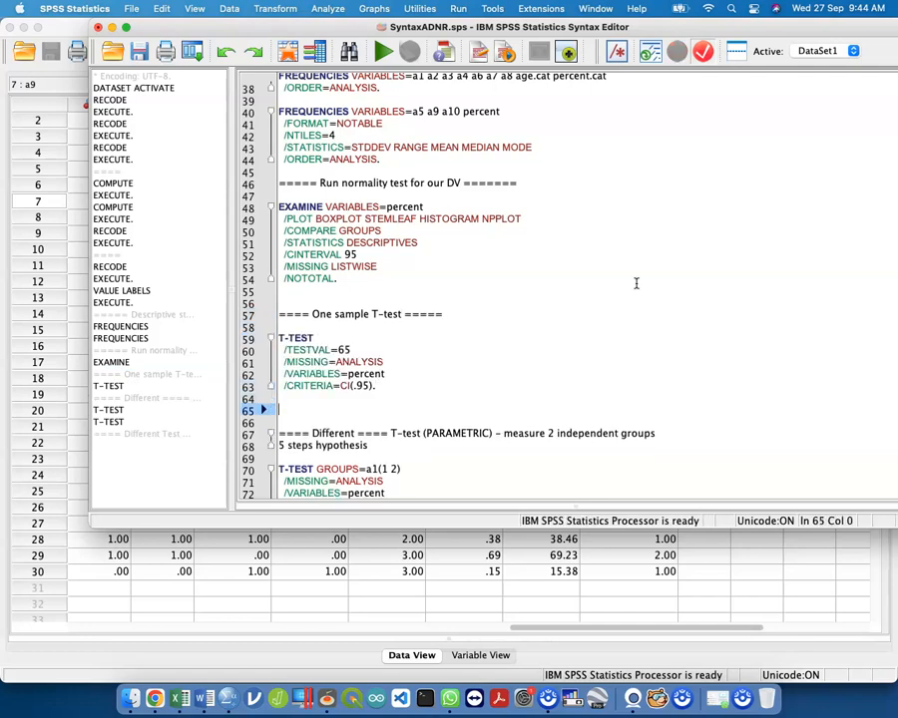
key(BackSpace)
key(BackSpace)
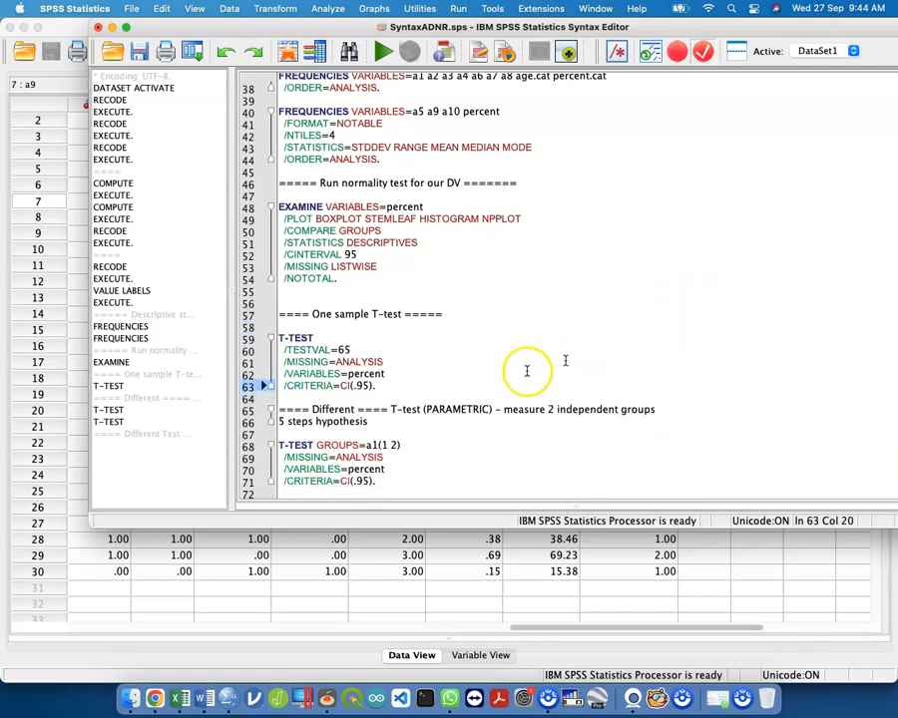
Run the one-sample T-TEST block and examine the One-Sample Statistics and One-Sample Test tables in the output
drag(410, 392, 254, 336)
key(super+r)
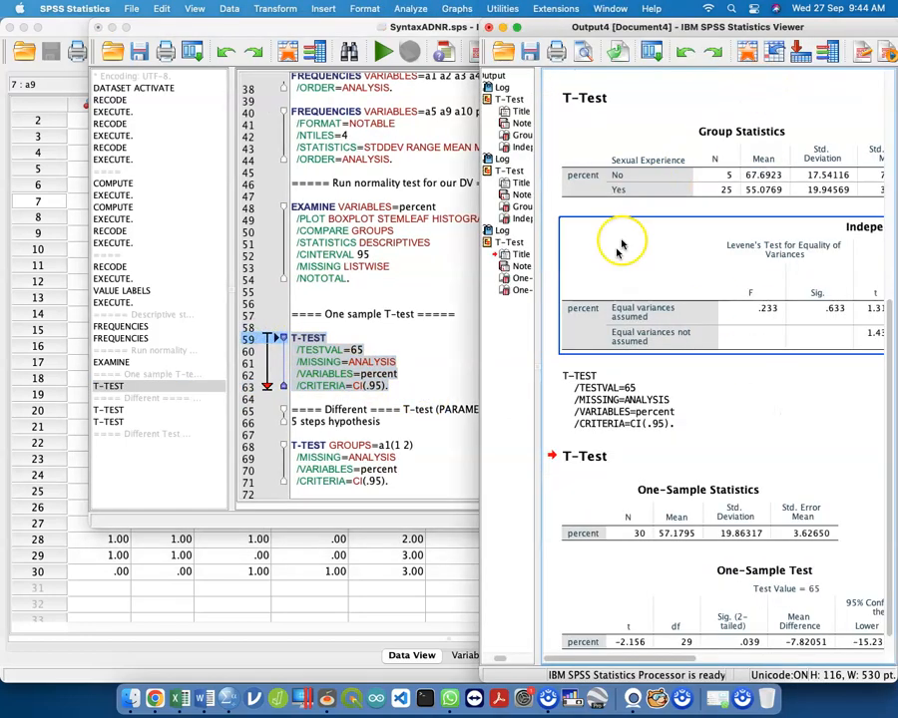
scroll(675, 336, down, 1)
click(678, 371)
click(676, 596)
click(672, 507)
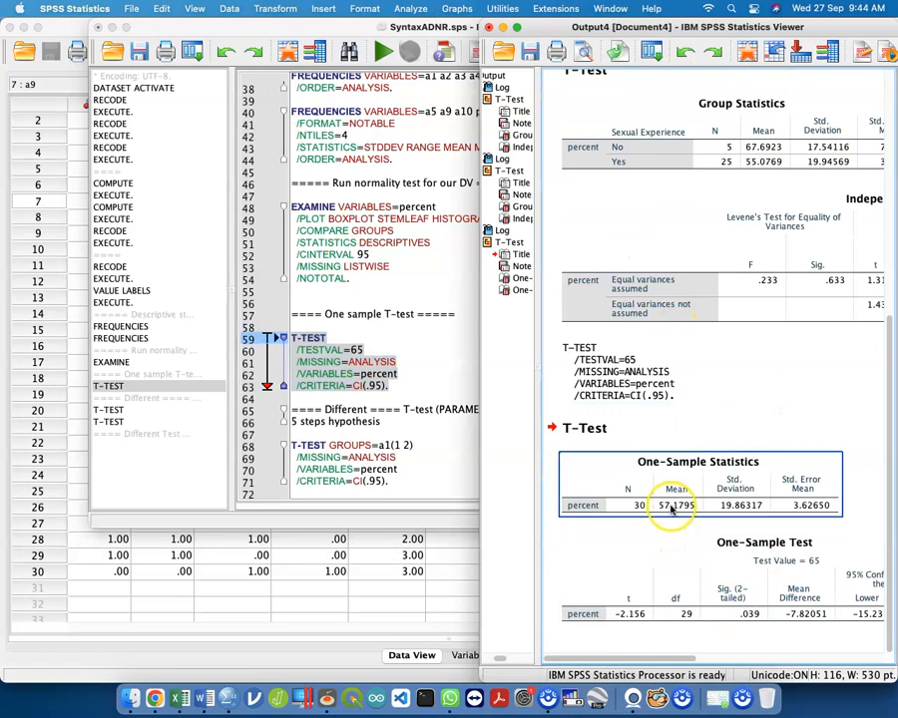
click(701, 579)
scroll(727, 547, right, 2)
scroll(725, 547, left, 2)
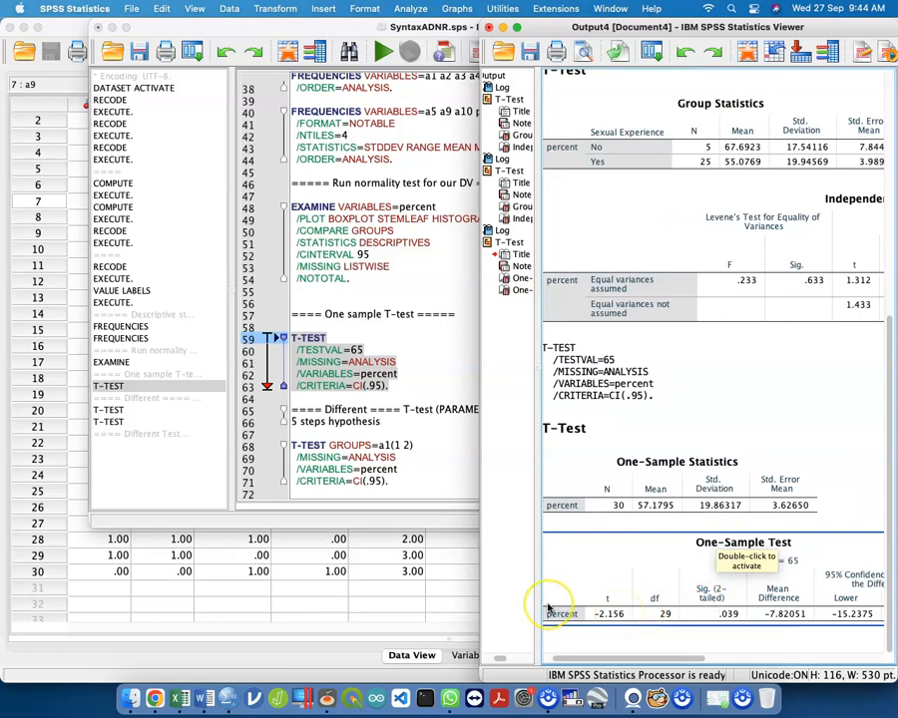
Switch to the Result document in Word and report statistical value -2.156 and p-value 0.039 in the Run/Calculate and Report item
key(ctrl+Up)
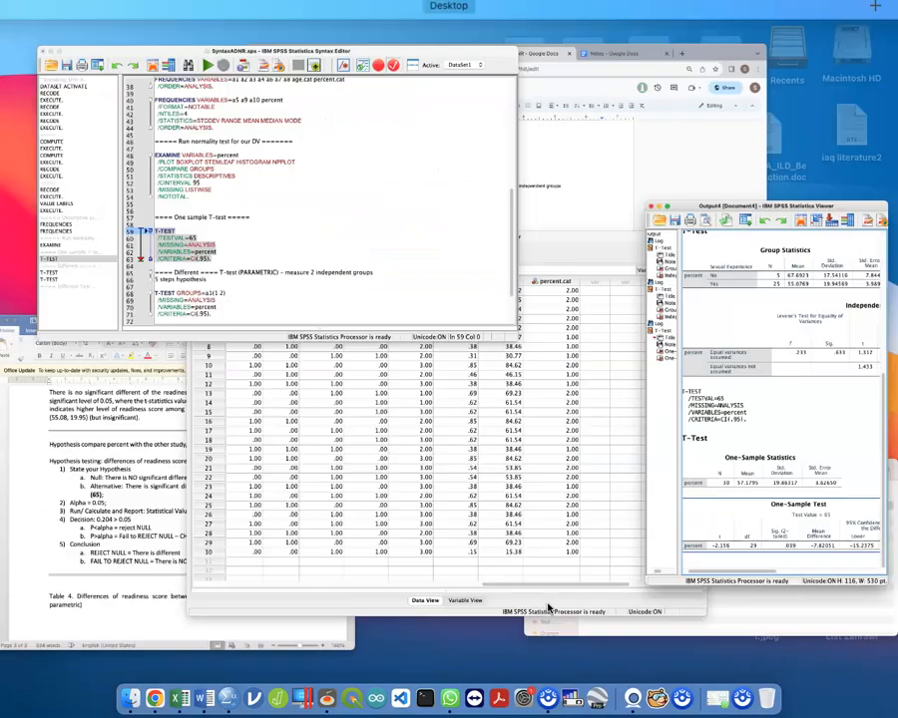
click(210, 567)
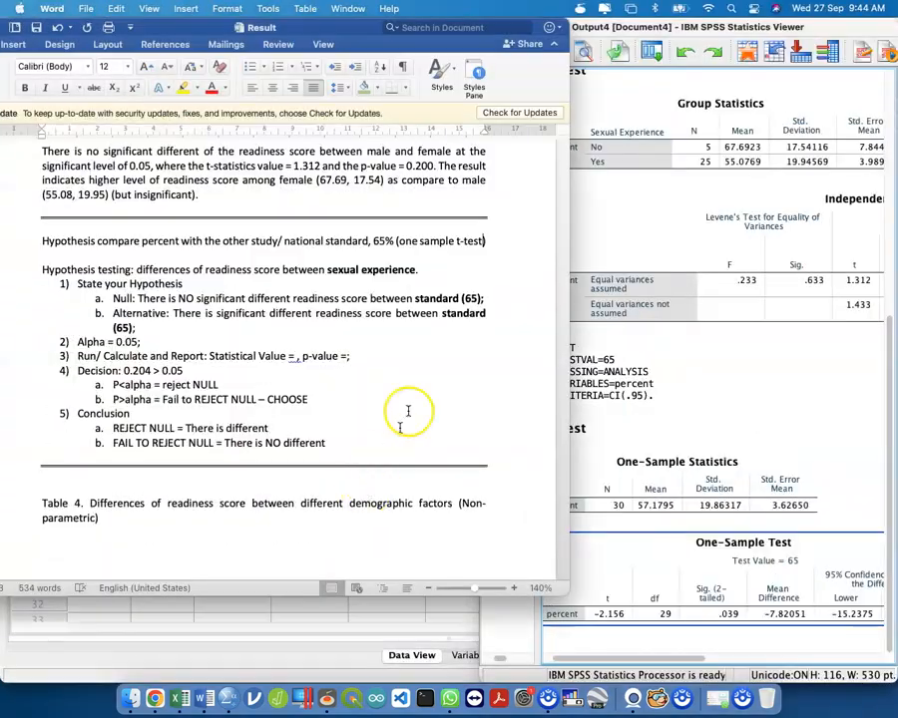
click(296, 356)
text(-21)
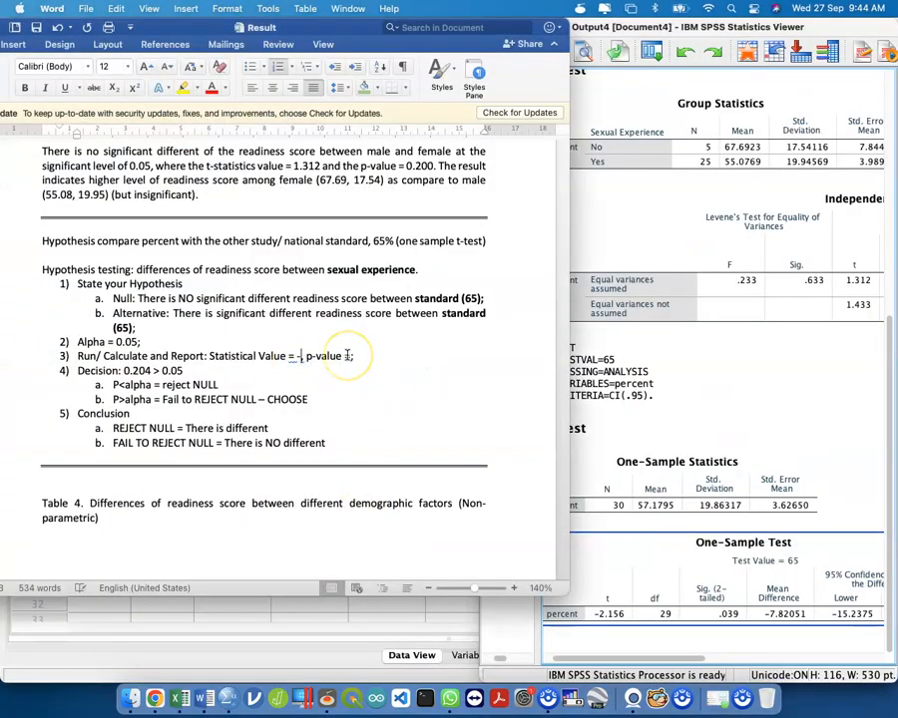
key(BackSpace)
text(.156)
key(Right)
key(Right)
key(Right)
key(Right)
key(Right)
key(Right)
key(Right)
key(Right)
key(Right)
key(Right)
key(Right)
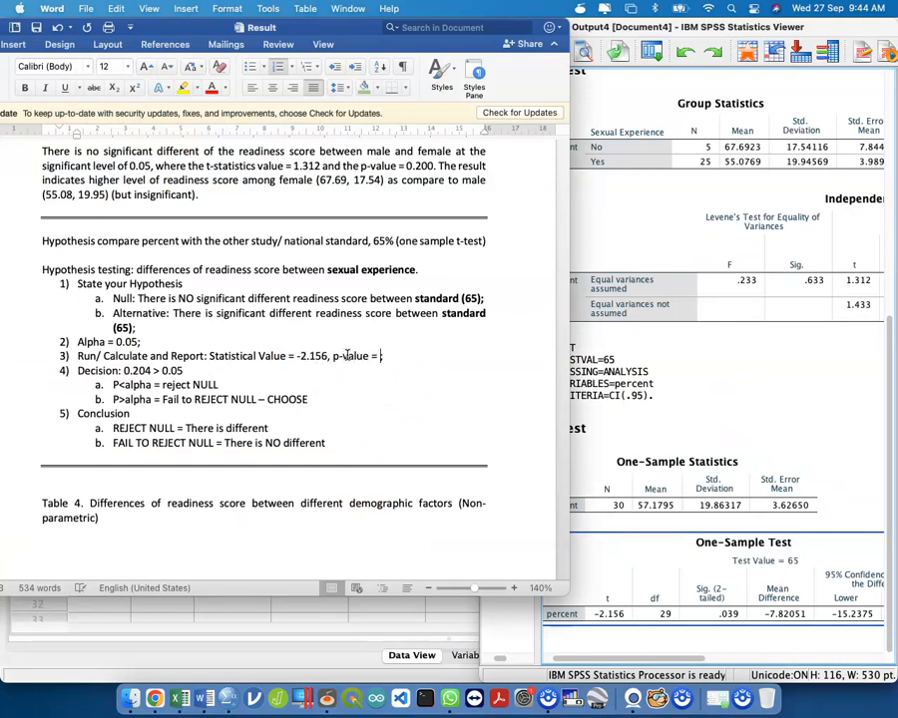
text(0.039)
Check the two-tailed significance in the output and bold the "P<alpha = reject NULL" option under Decision
click(755, 611)
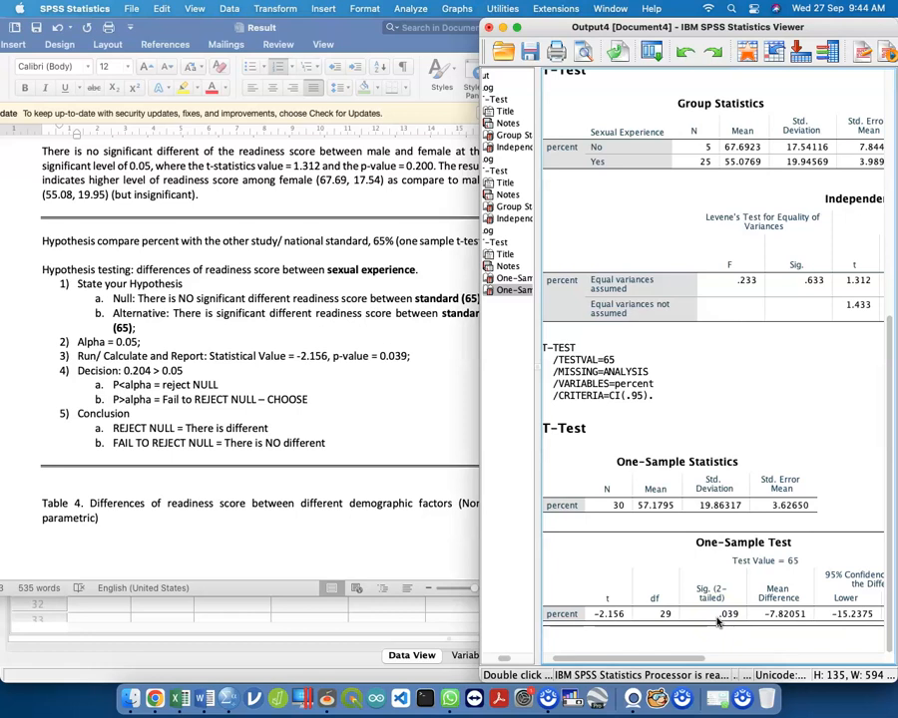
click(254, 377)
text(;)
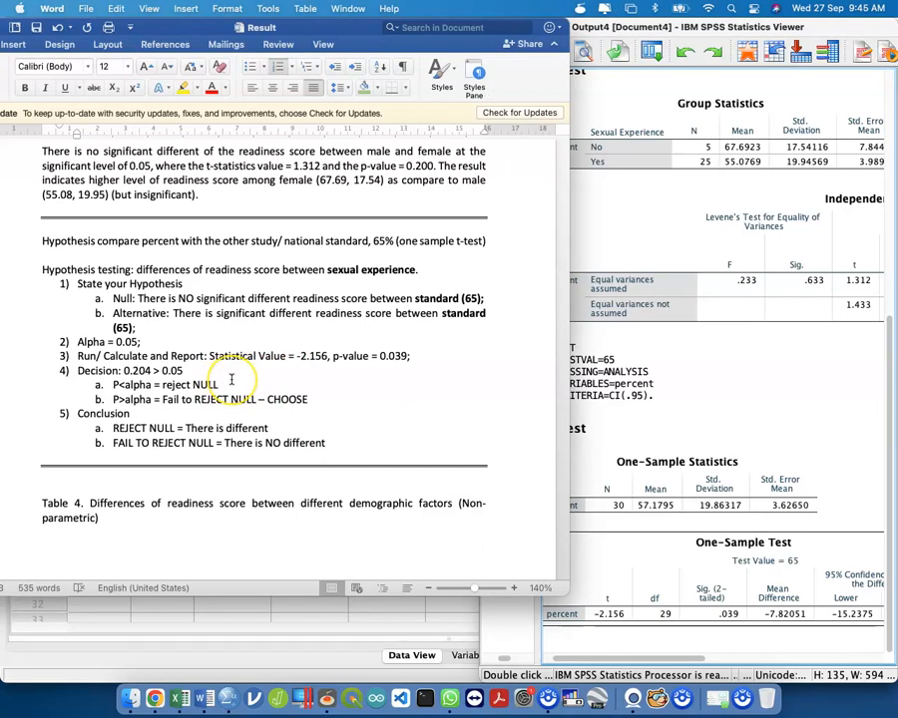
triple_click(200, 384)
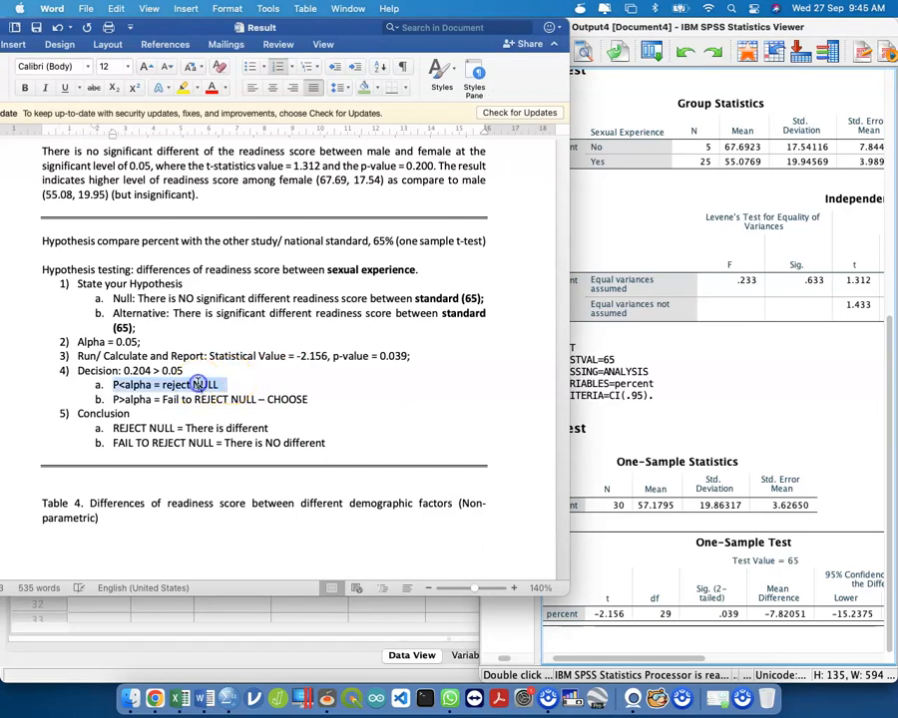
key(super+b)
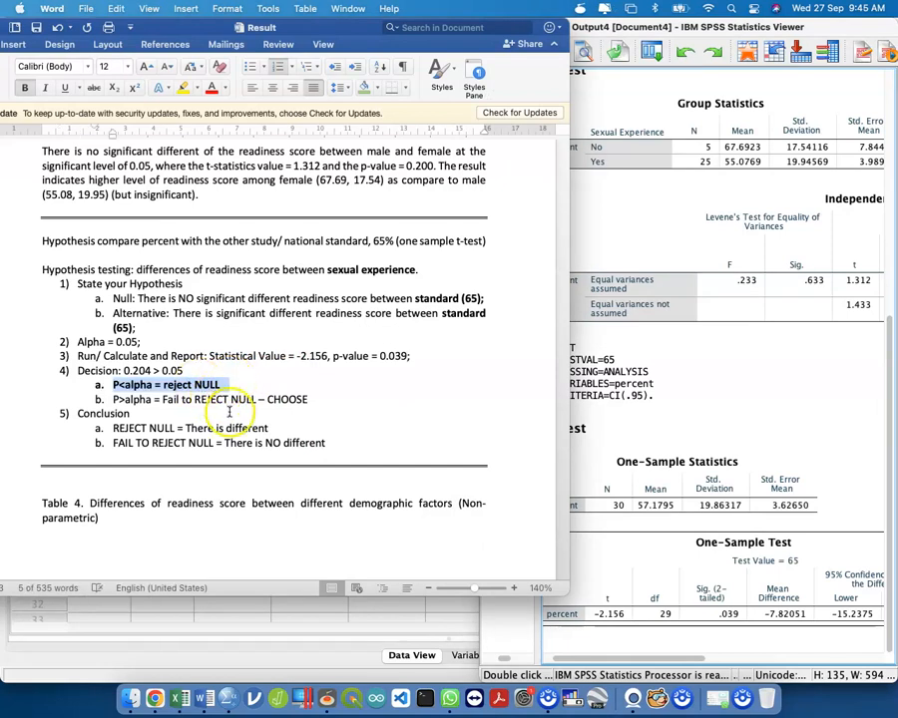
Colour the null hypothesis line for the standard (65) comparison red, keeping its text
click(312, 298)
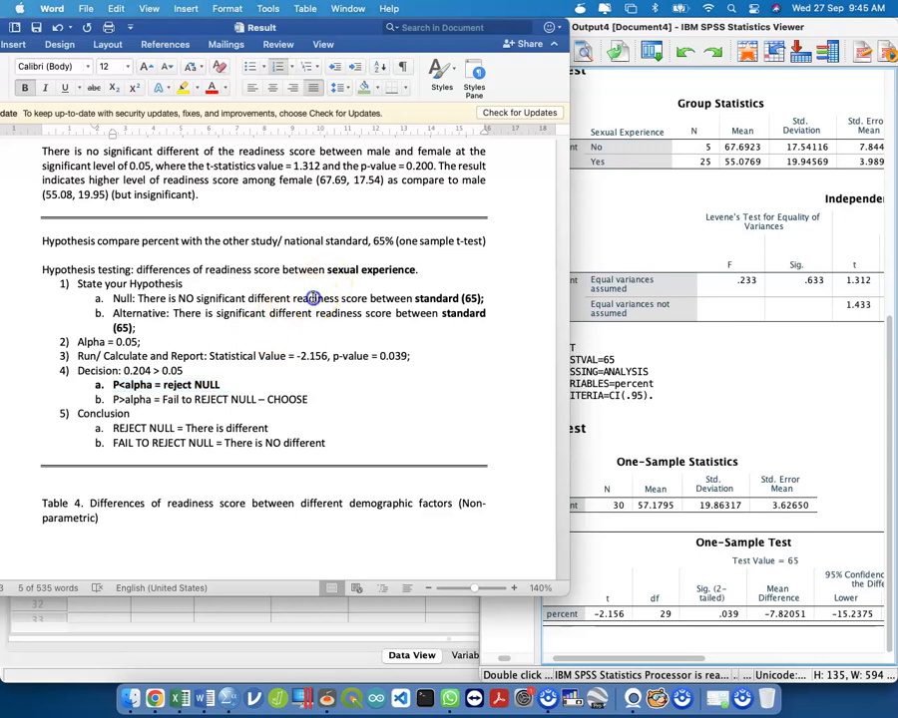
triple_click(312, 298)
key(BackSpace)
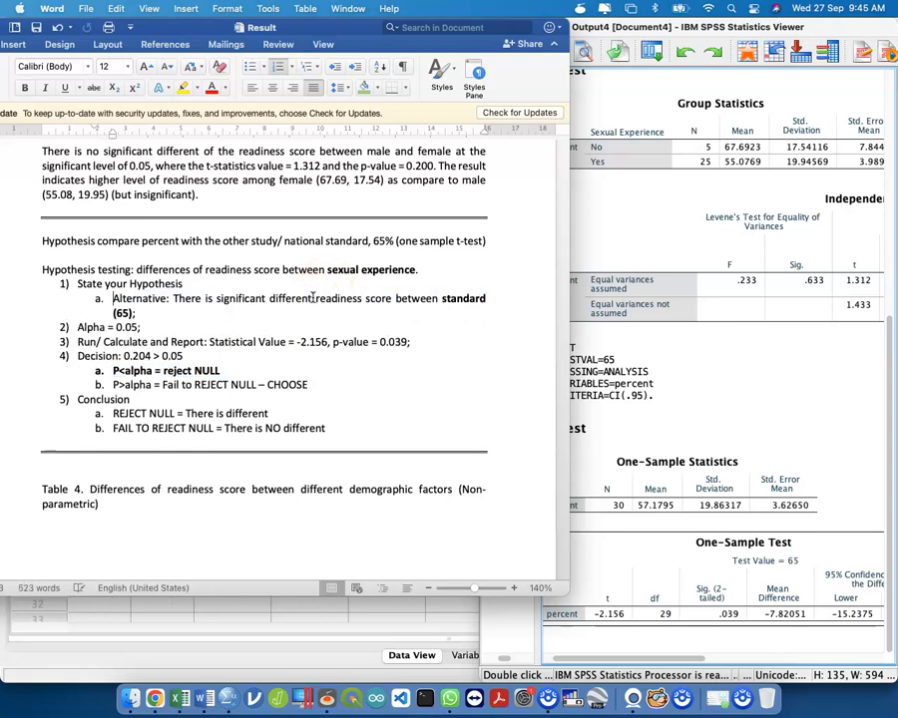
key(super+z)
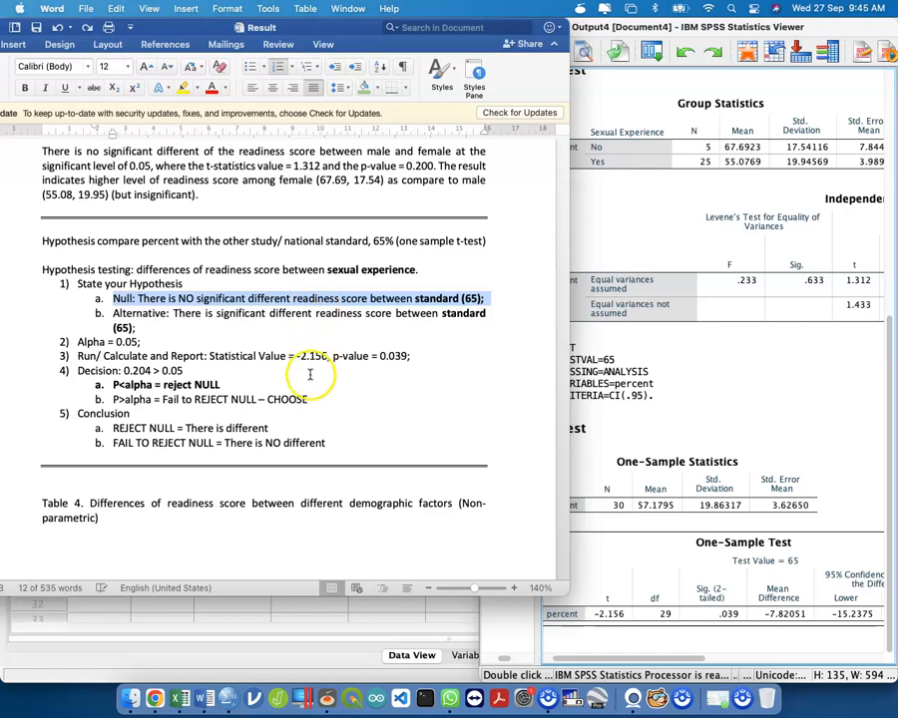
click(211, 87)
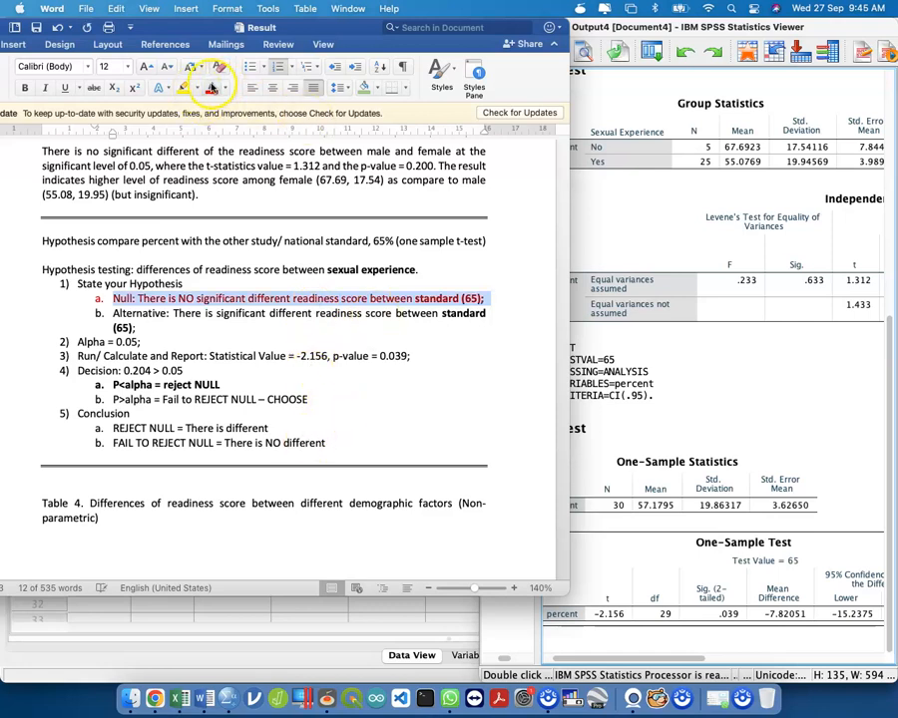
Make the "REJECT NULL = There is different" option under Conclusion bold and red
triple_click(243, 428)
key(super+b)
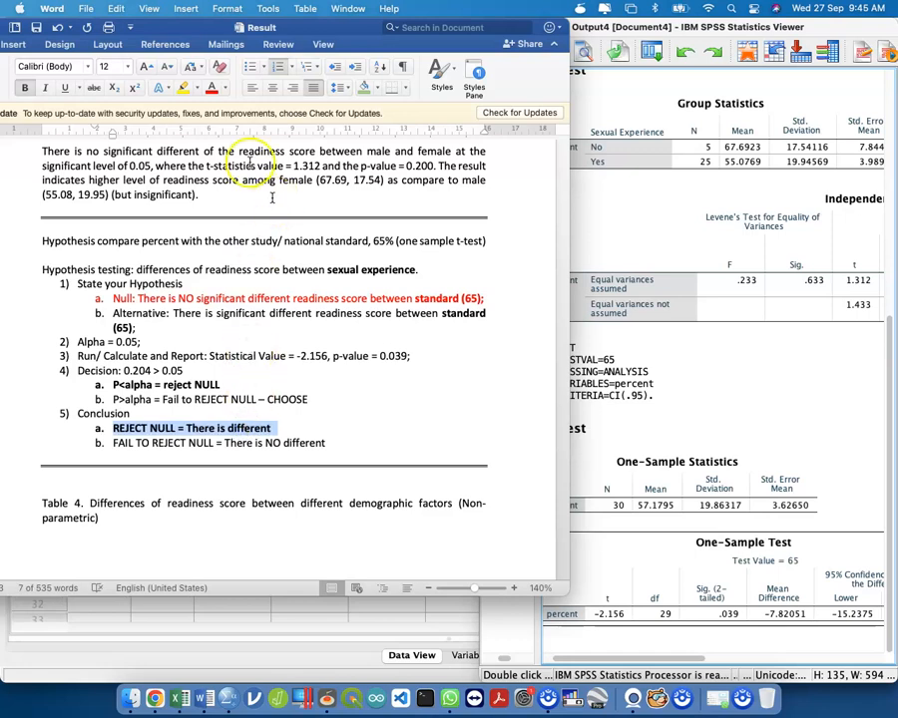
click(211, 88)
click(395, 444)
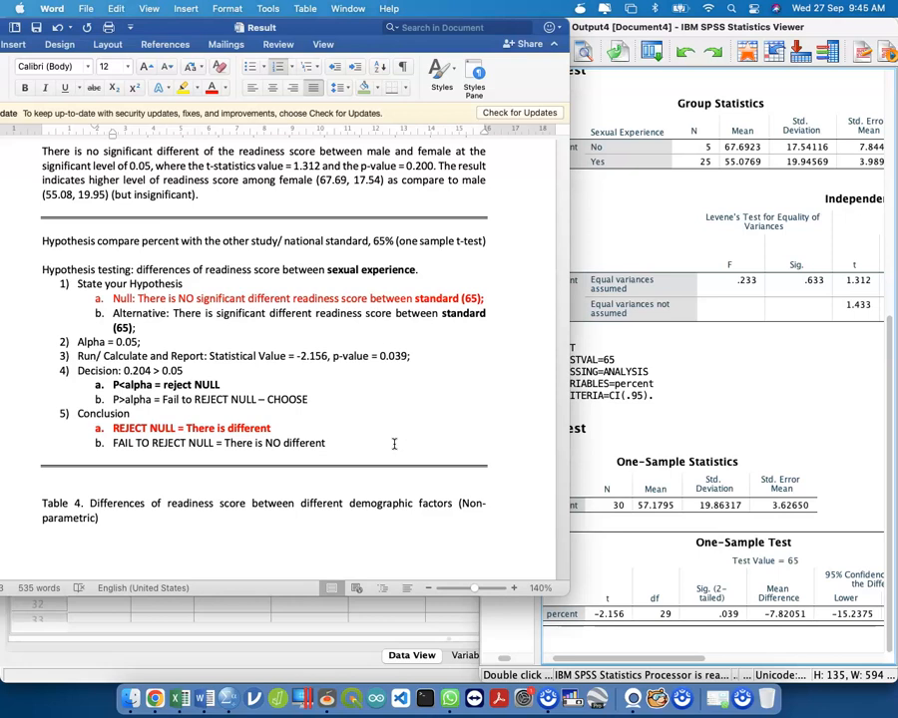
Add a bold "NON-PARAMETRIC" heading above the Table 4 caption
scroll(394, 443, down, 10)
scroll(393, 441, up, 3)
click(377, 286)
click(328, 230)
key(Return)
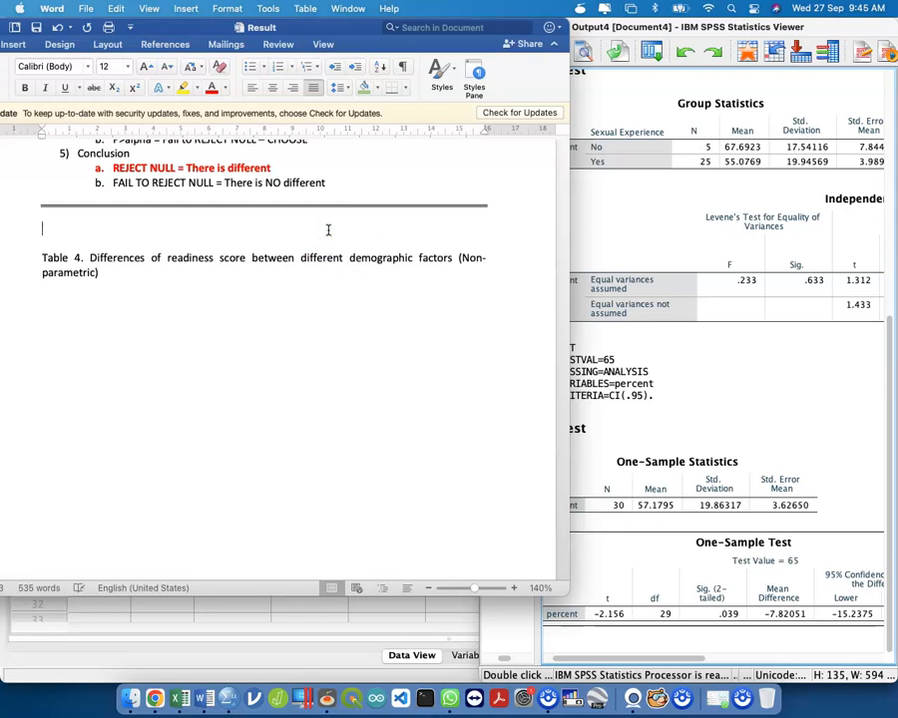
text(PARAMETRIC)
double_click(86, 226)
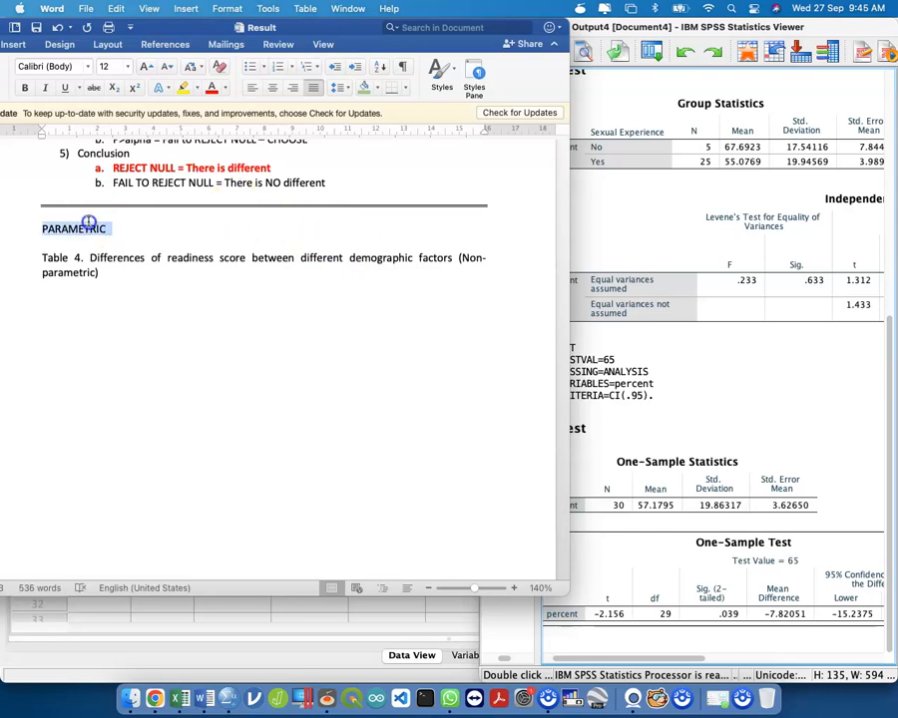
key(super+b)
click(44, 225)
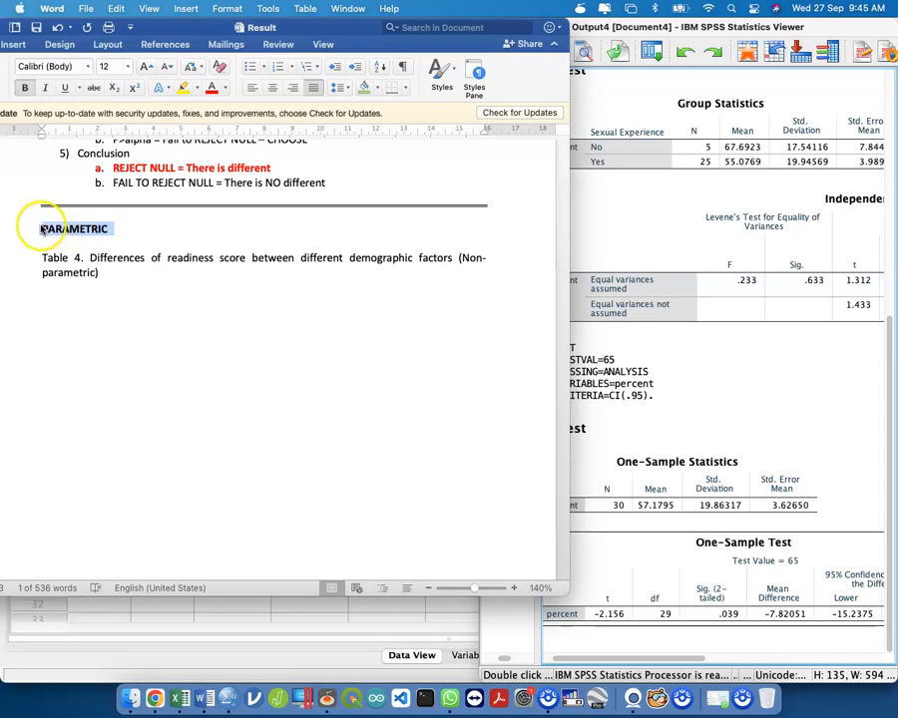
text(NON-)
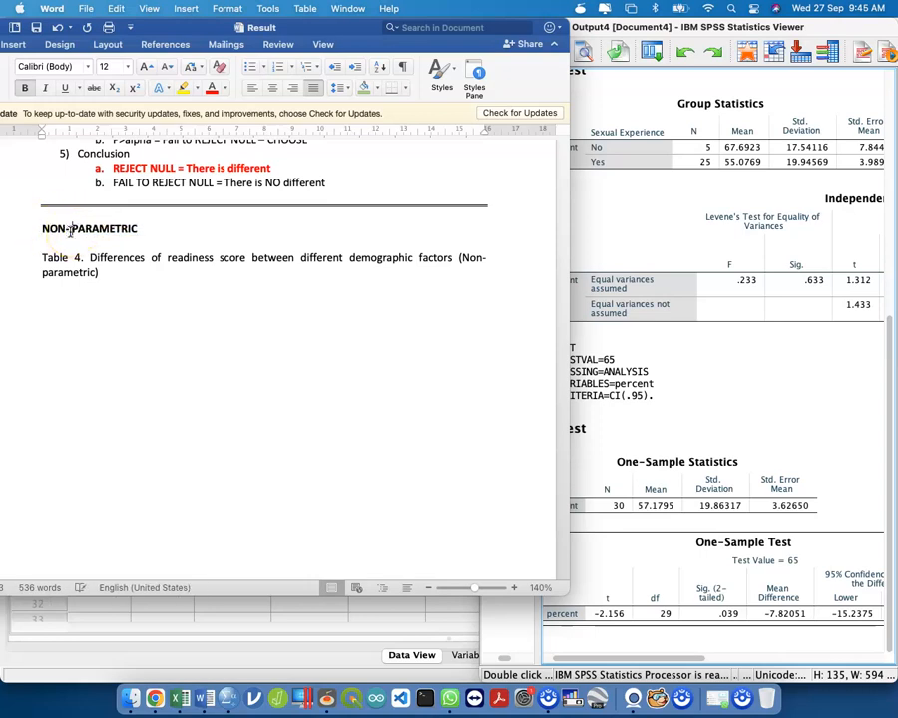
Extend the NON-PARAMETRIC heading with "(MANN WHITNEY):"
click(180, 225)
text(())
key(Left)
text(MANN WHIT)
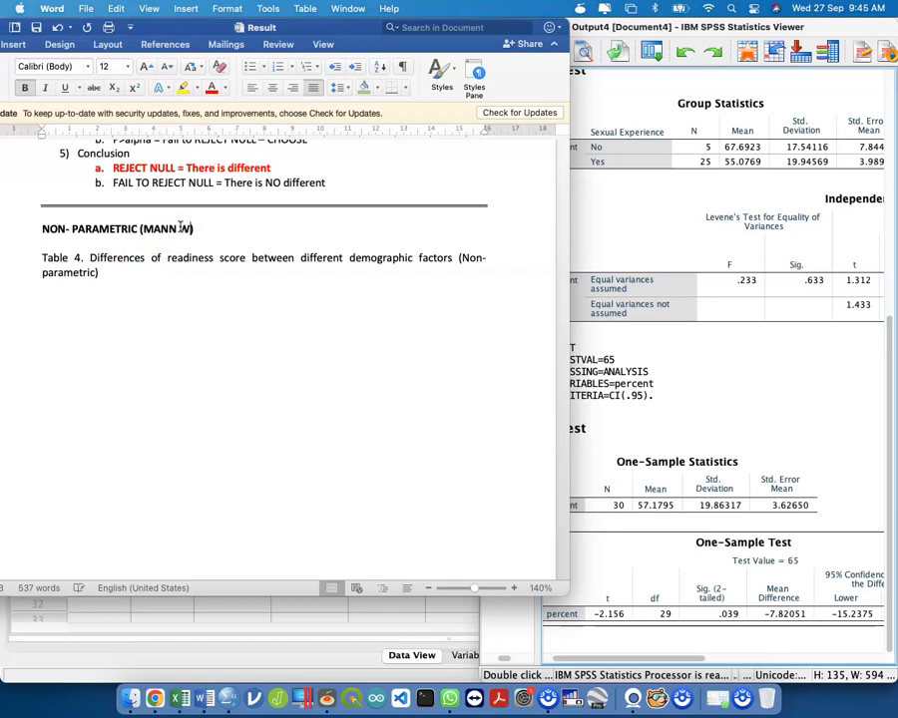
text(NEY)
key(Right)
text(:)
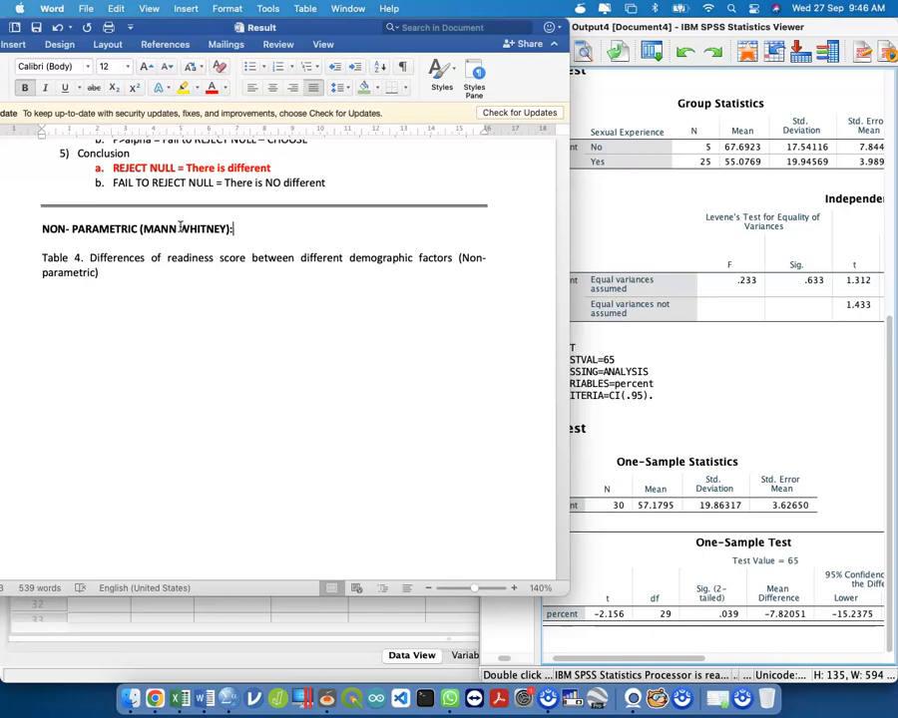
Review the Different Test (NON-PARAMETRIC) section of the SPSS syntax file, and return to the space below the Table 4 caption in Word
click(646, 186)
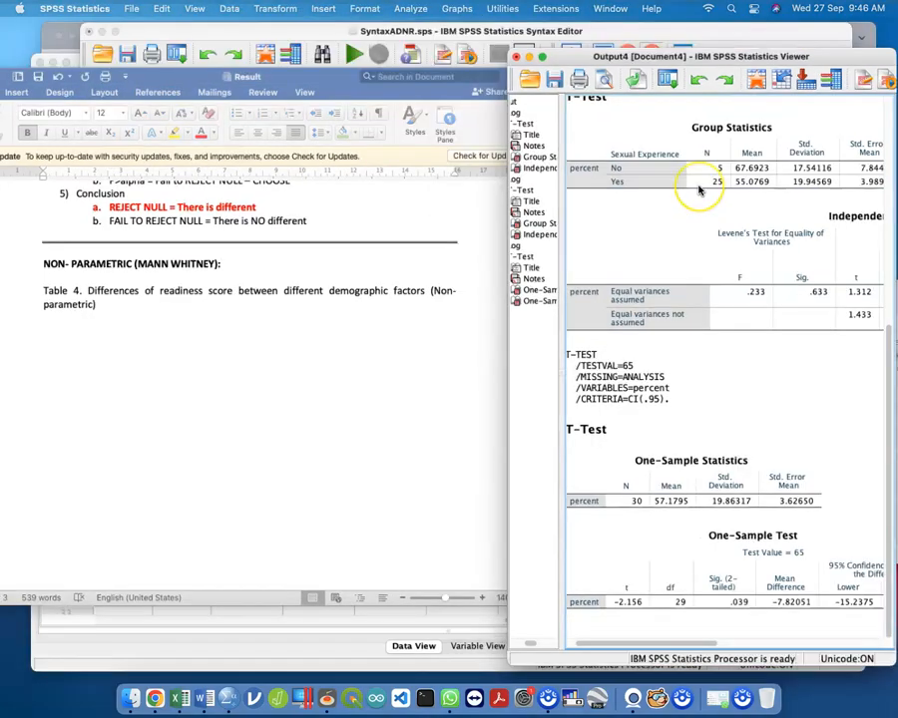
key(ctrl+Up)
click(283, 212)
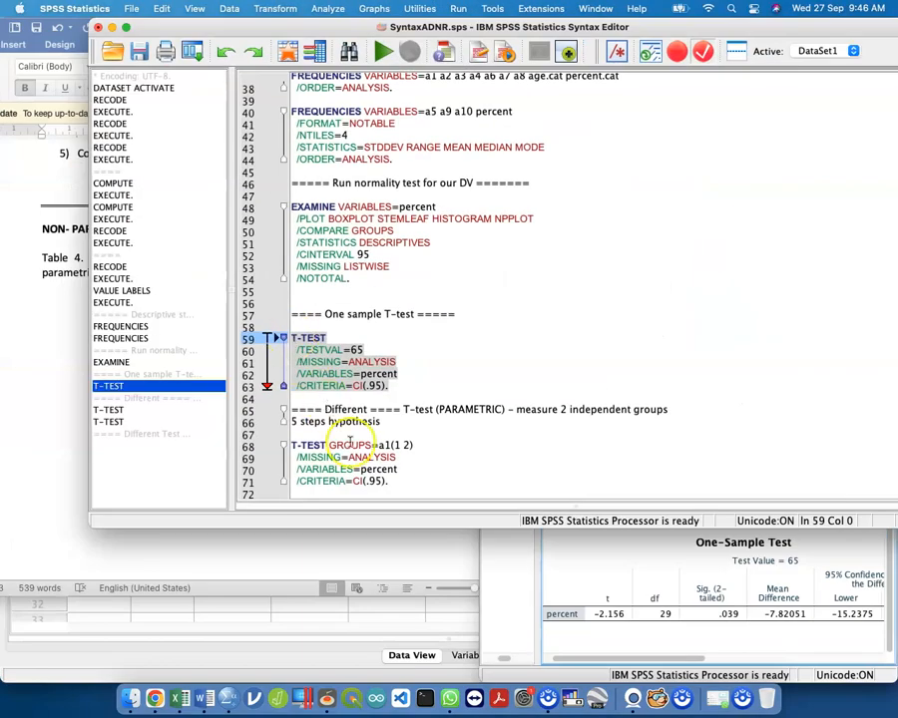
scroll(419, 475, down, 3)
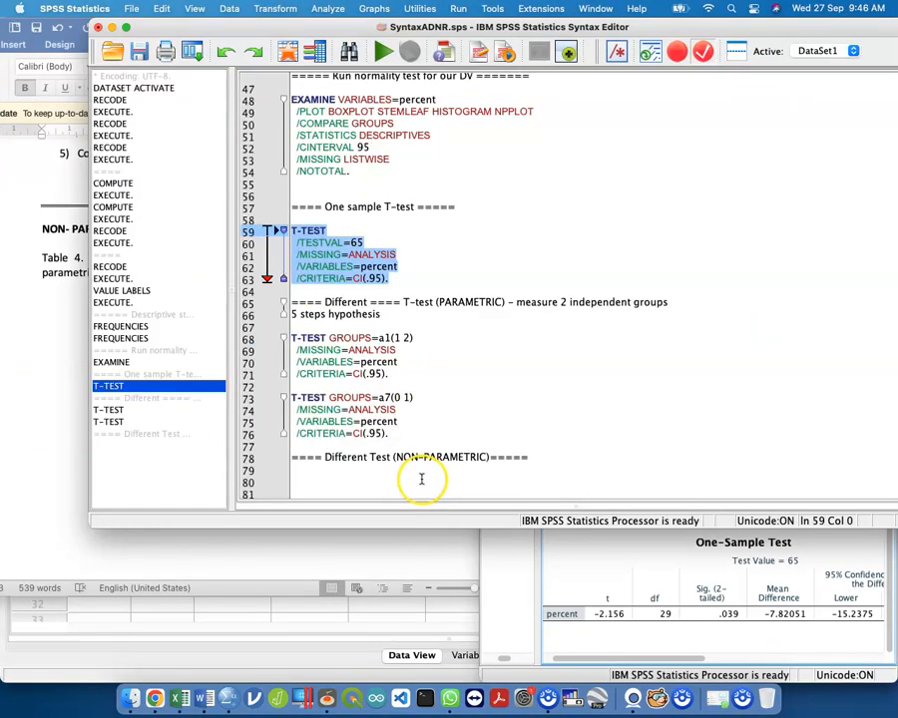
key(ctrl+Up)
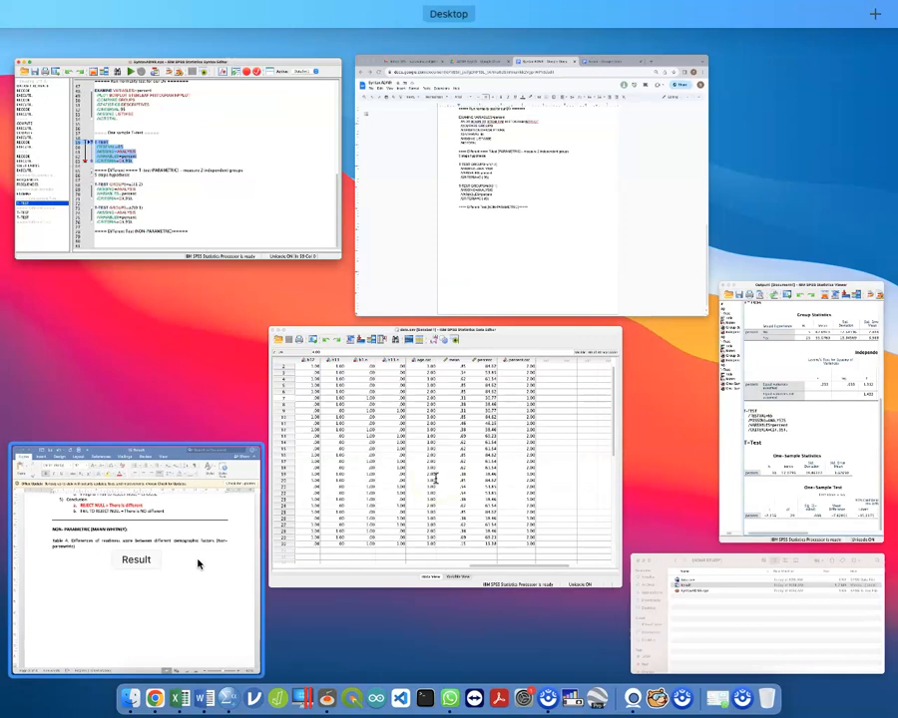
click(198, 507)
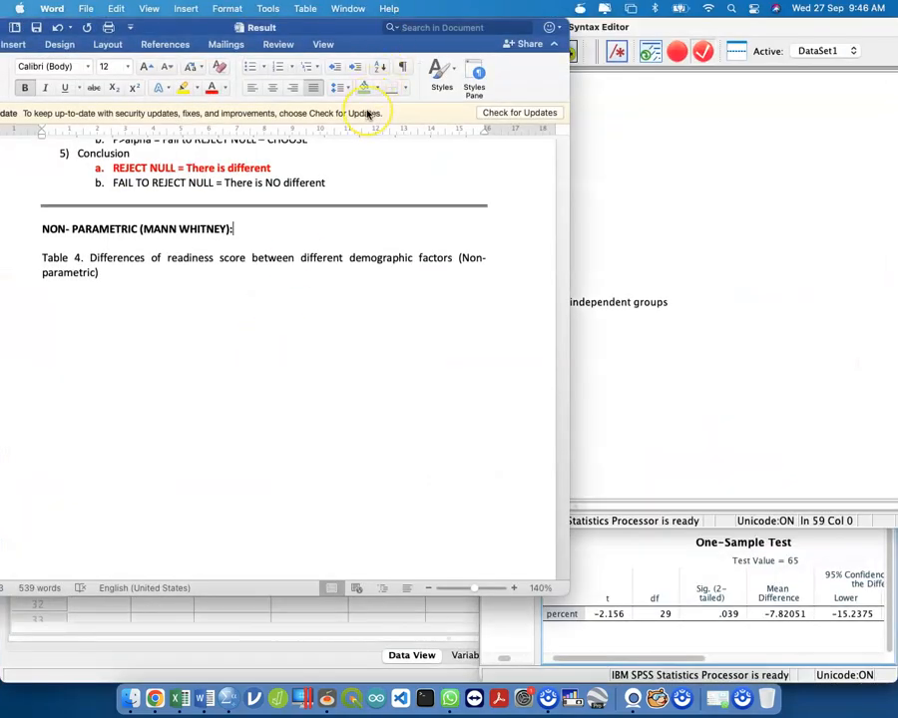
click(228, 280)
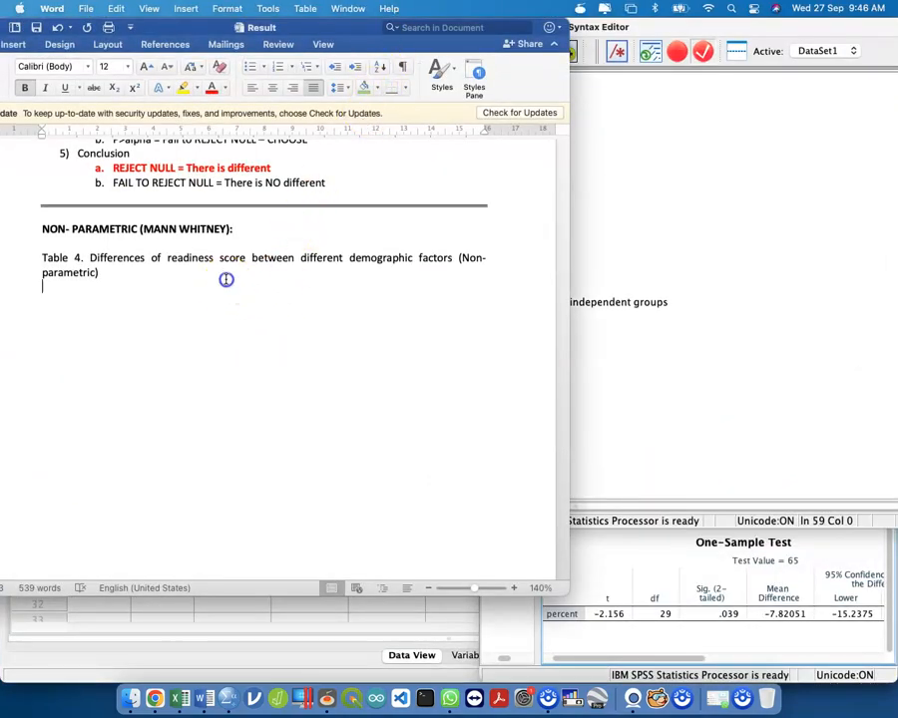
key(Return)
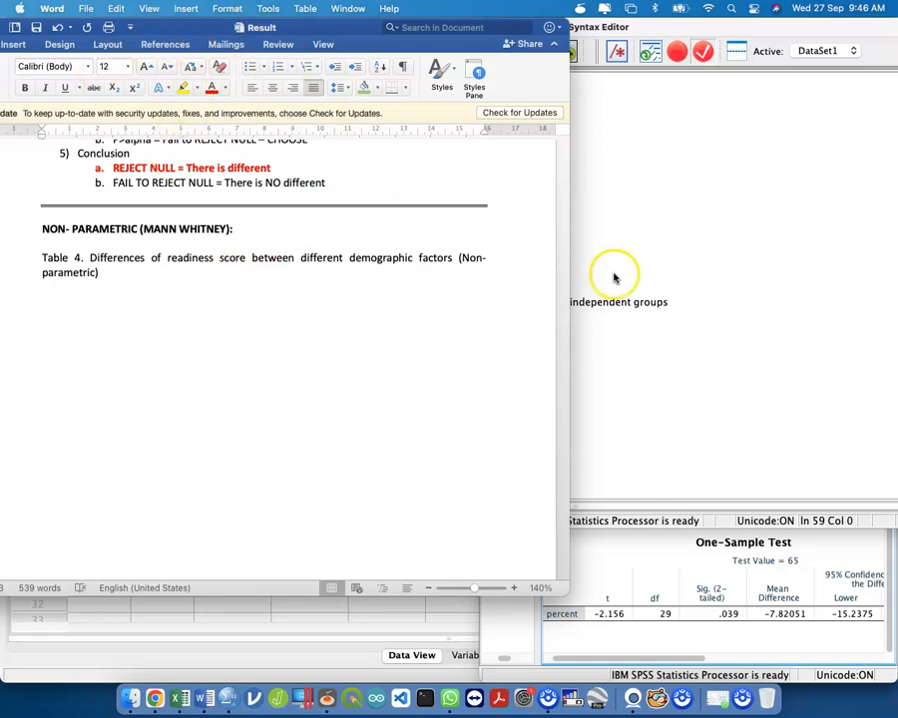
Examine the gender Group Statistics table of the first T-Test in the SPSS output viewer
click(706, 310)
key(ctrl+Up)
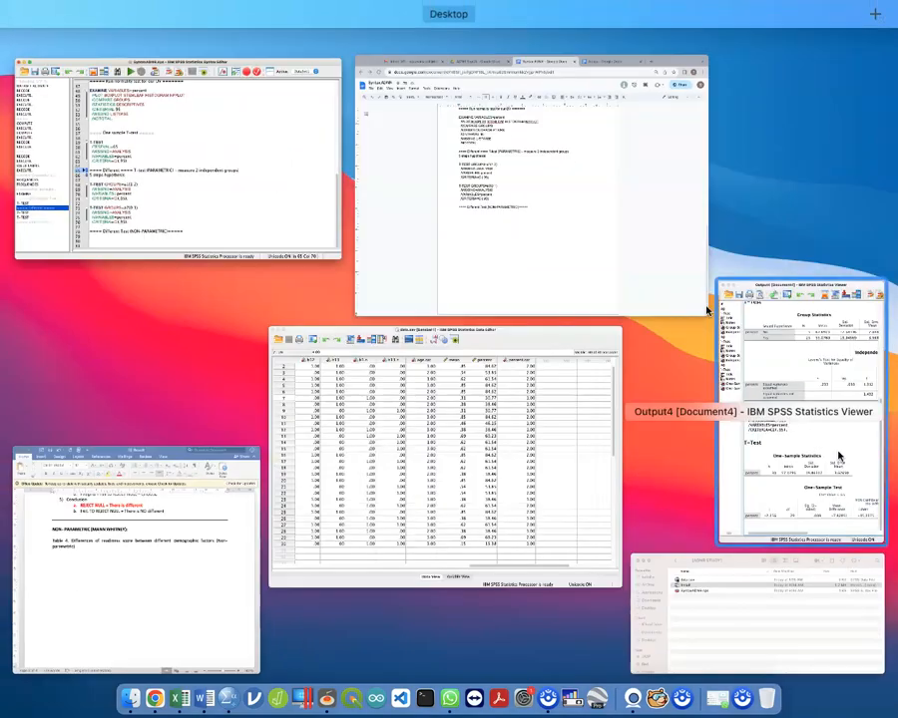
click(838, 457)
scroll(663, 308, up, 9)
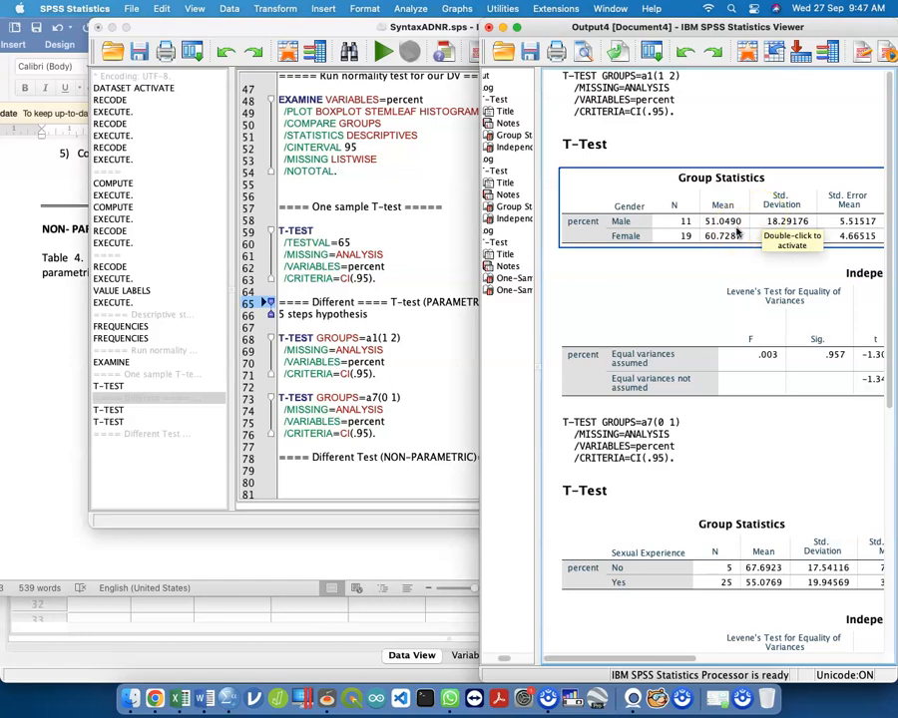
Switch to the Notes document in Chrome and review its hypothesis test tables through to the end of the notes
key(ctrl+Up)
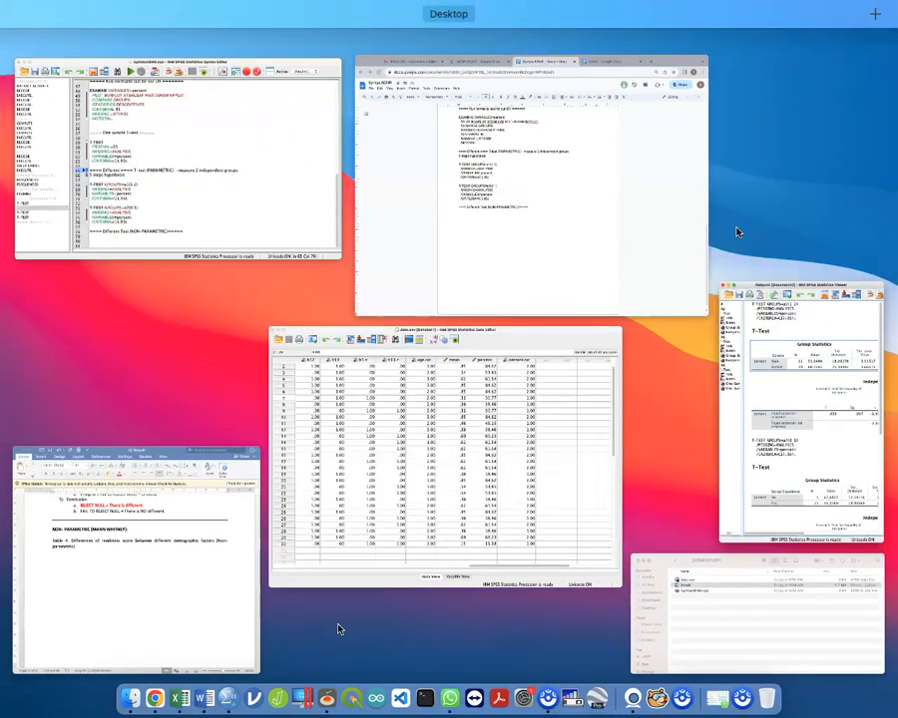
click(571, 156)
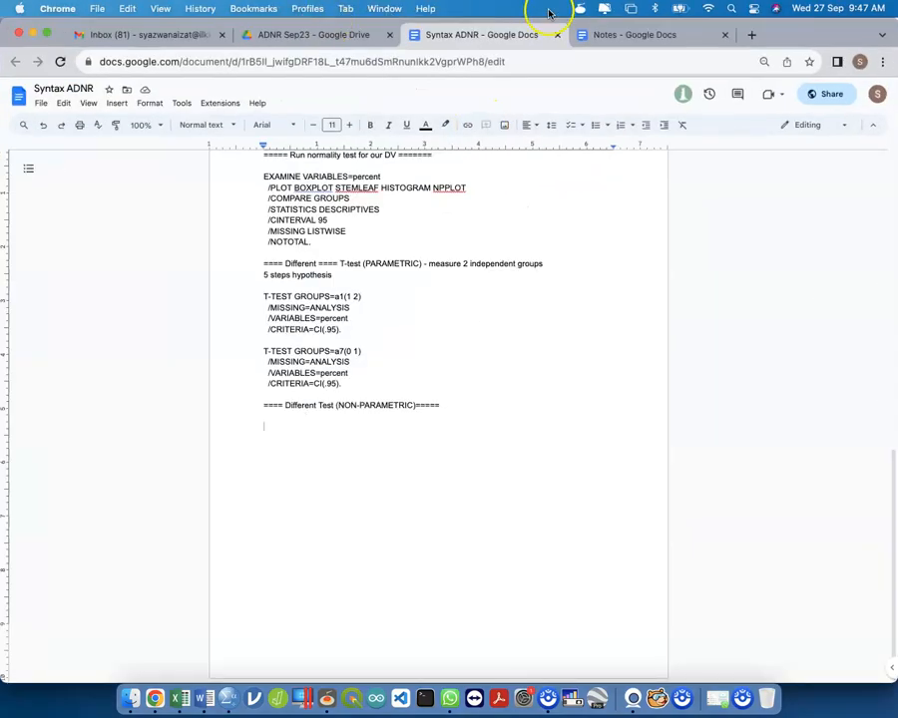
click(622, 37)
scroll(519, 449, down, 5)
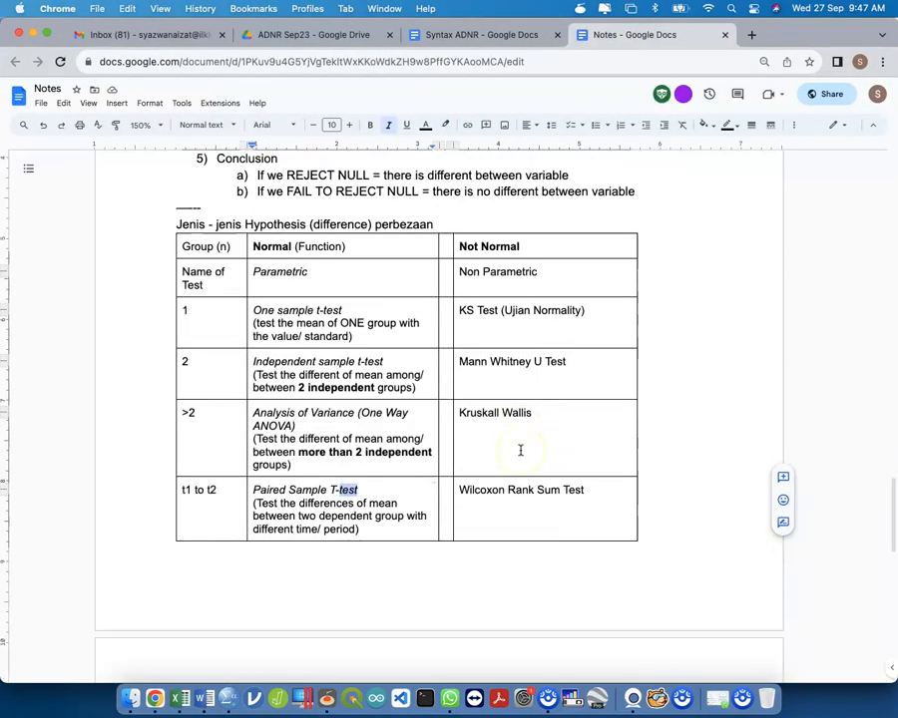
scroll(520, 450, up, 15)
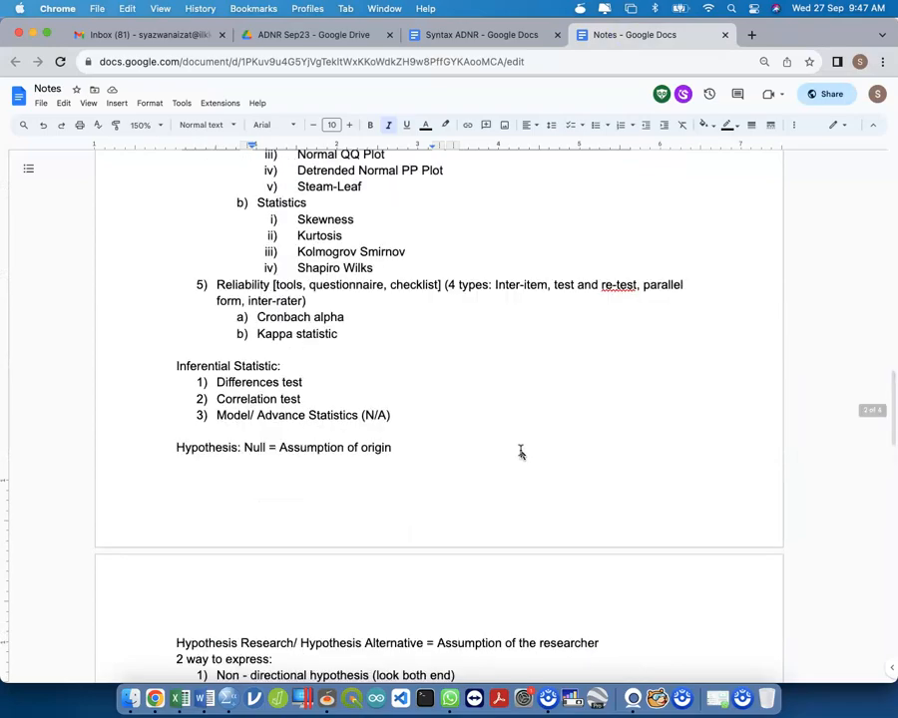
scroll(520, 450, up, 13)
scroll(520, 450, down, 14)
scroll(520, 450, down, 15)
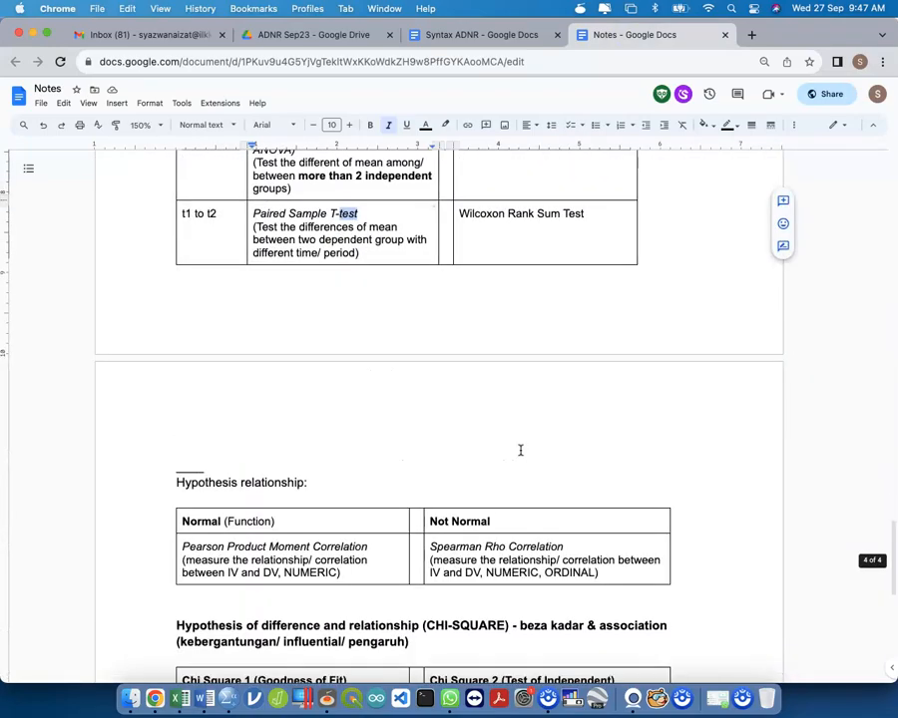
scroll(520, 450, down, 1)
scroll(520, 450, down, 1)
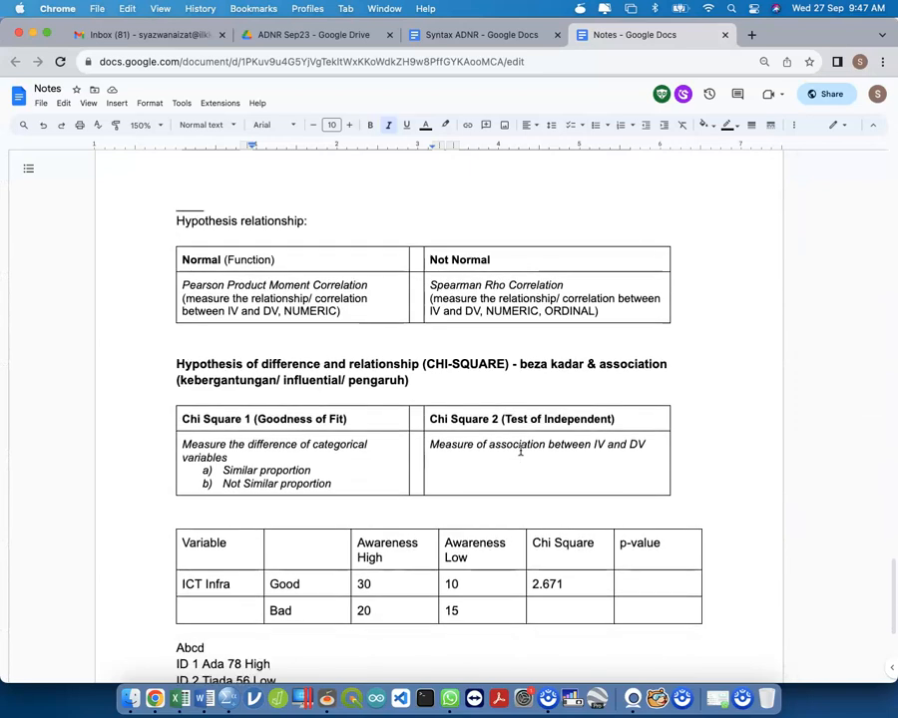
scroll(520, 450, down, 5)
scroll(520, 450, down, 2)
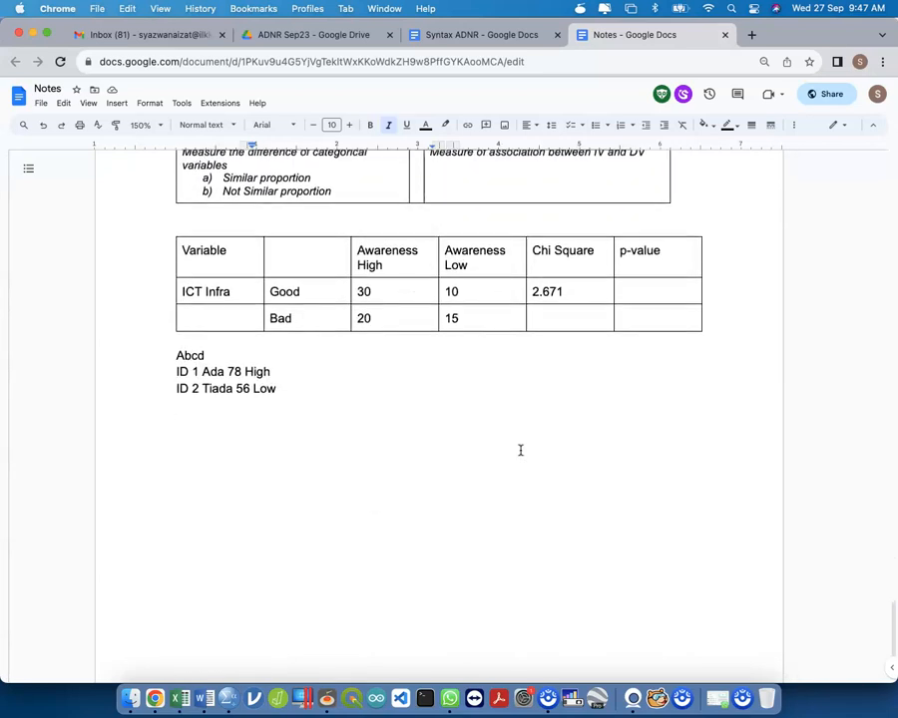
Add the heading line "Parametric VS Non Parameteric" below the ID lines at the end of the notes
click(455, 423)
key(Return)
key(Return)
text(P)
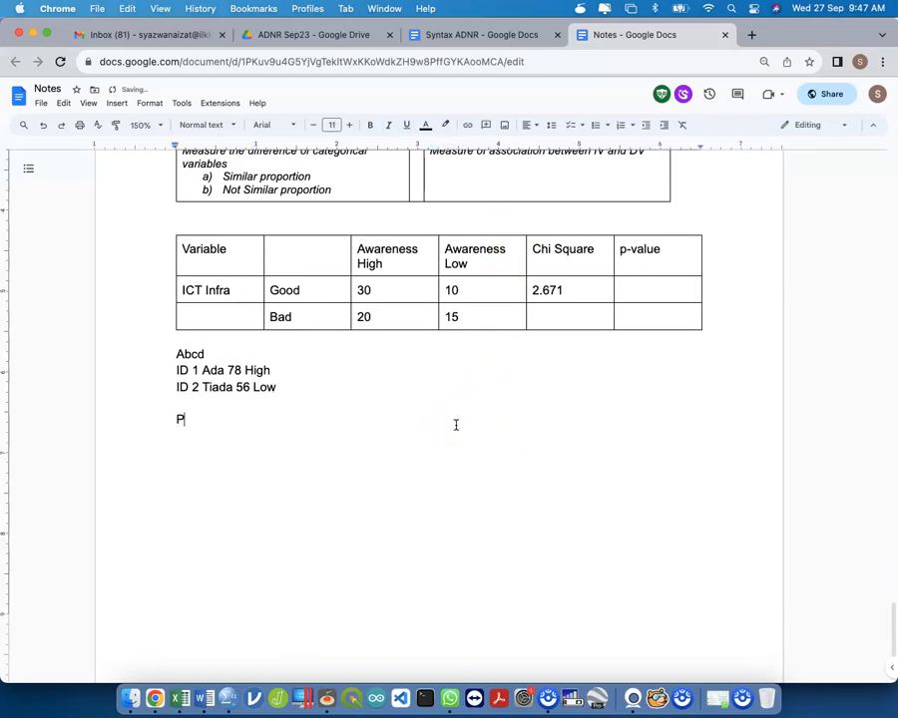
text(arametric VS Non)
text(Parameteric)
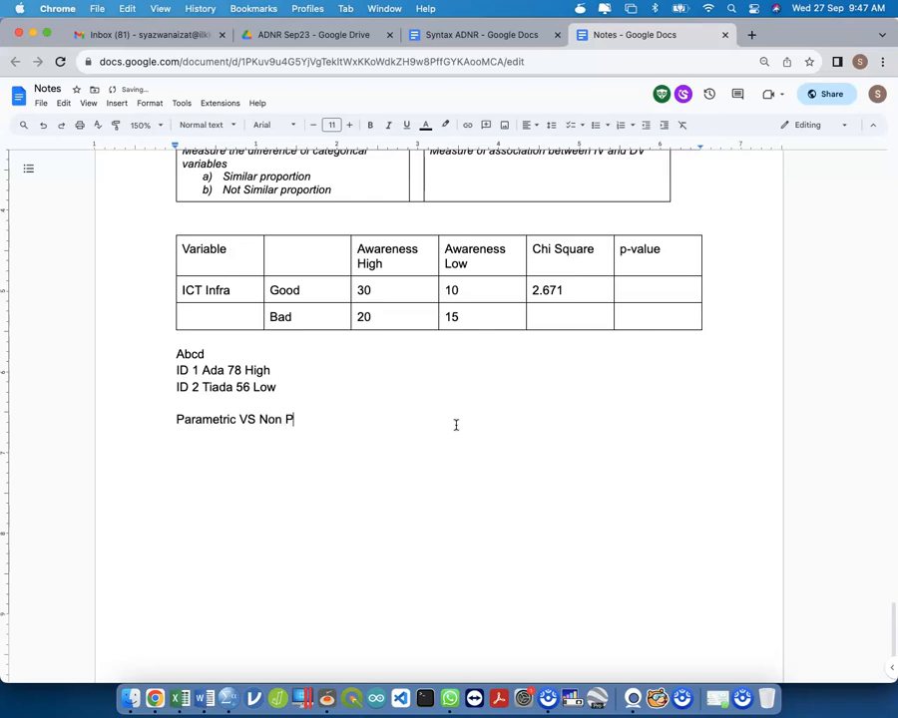
key(Return)
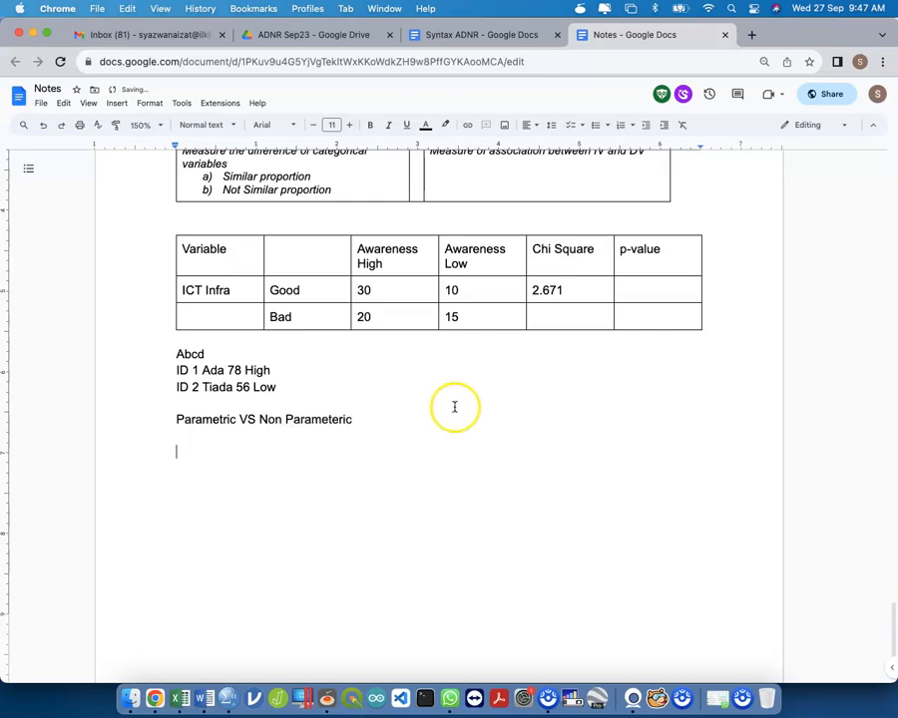
Insert a table of four columns and three rows under the new heading
click(115, 104)
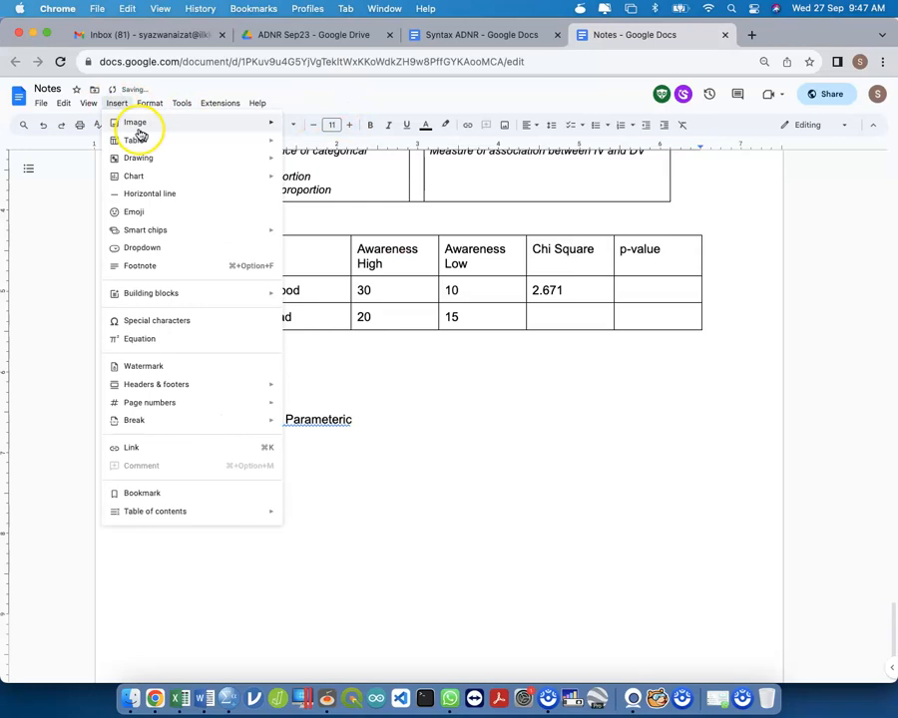
mouse_move(149, 142)
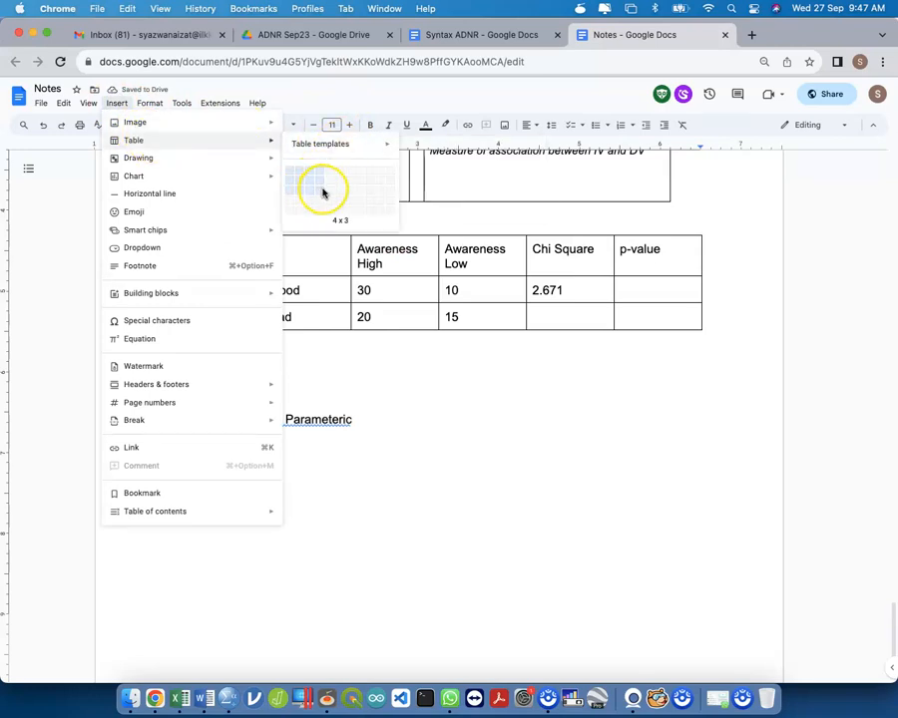
click(321, 191)
Append "(MCT and MD of the Data)" to the heading and remove the extra blank line above the table
click(377, 420)
text(())
text(MCT and MD )
text(of the Data)
key(Down)
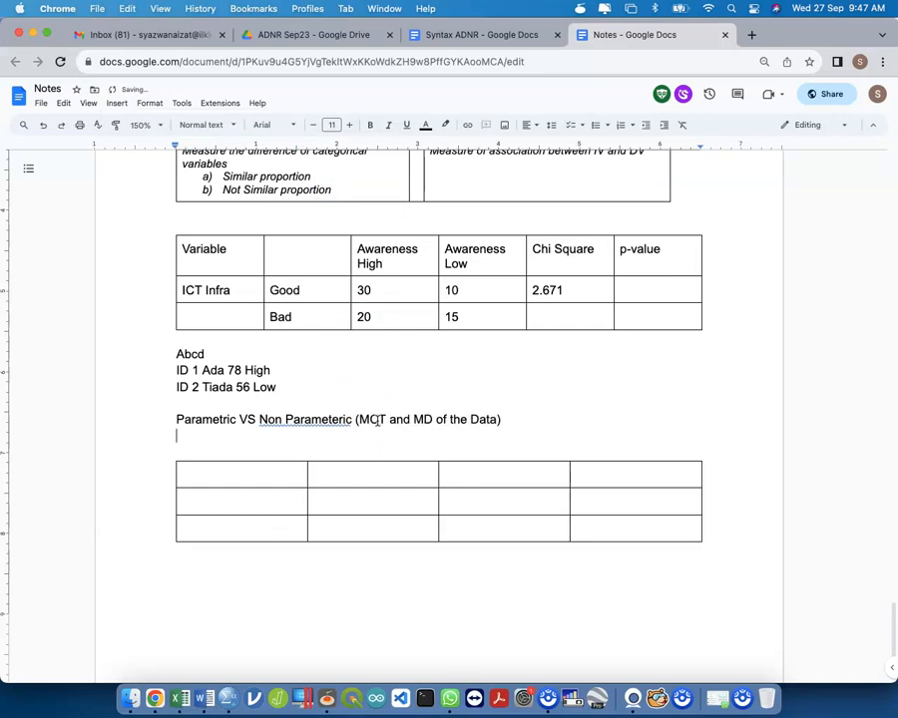
key(Down)
key(Down)
key(Up)
key(Delete)
key(Down)
text(Para)
key(BackSpace)
key(BackSpace)
key(BackSpace)
key(BackSpace)
Enter the table headers "Parametric" in the second column and "Non-Parametric" in the fourth column
key(Up)
key(Tab)
text(Parameyer)
key(BackSpace)
key(BackSpace)
key(BackSpace)
text(tric)
key(Tab)
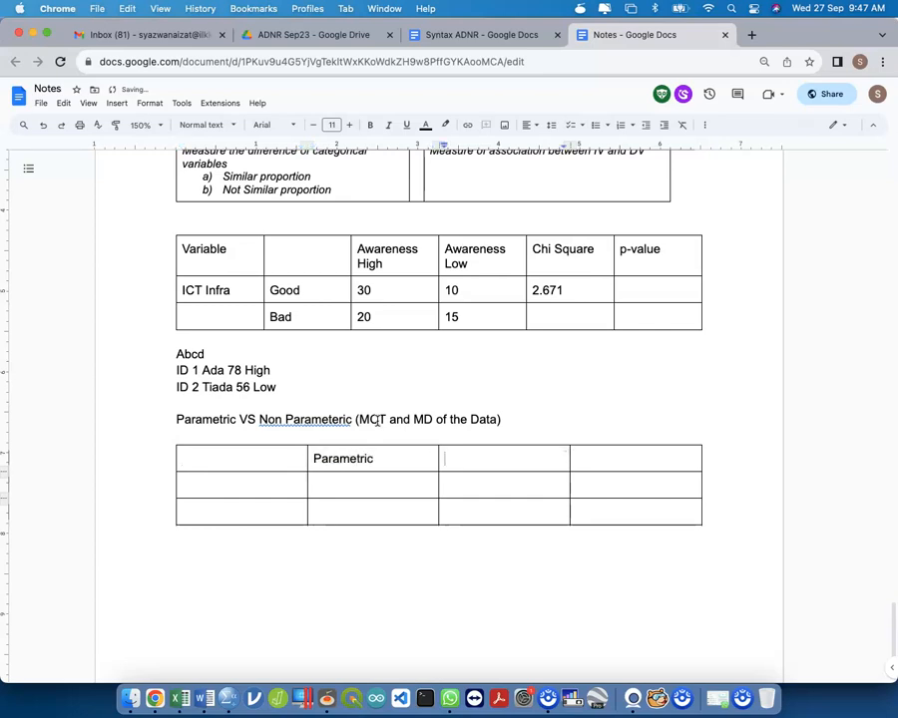
key(Tab)
text(Non-Parametric)
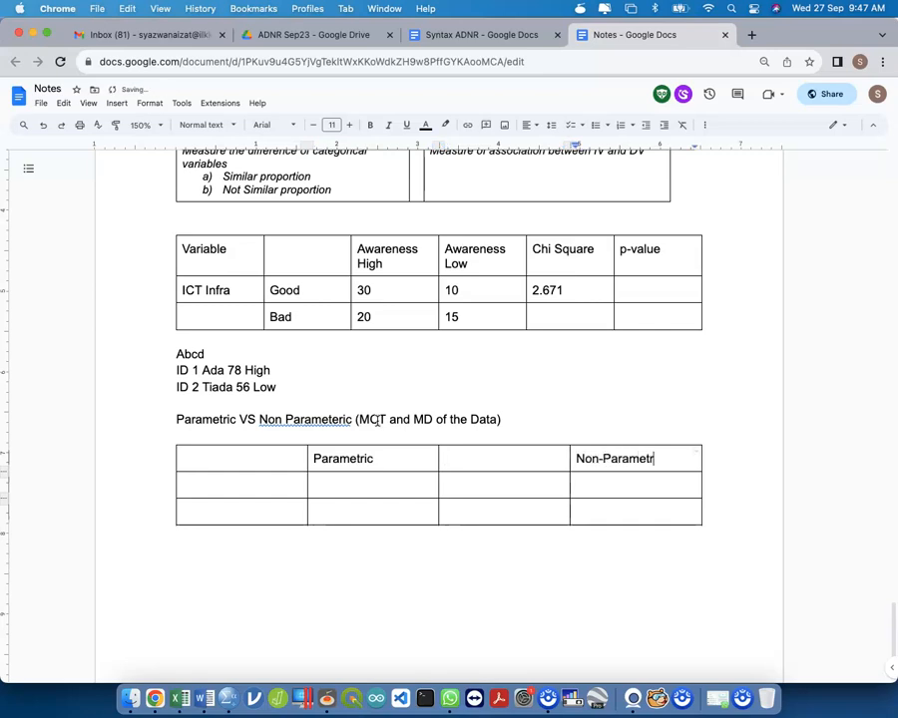
Enter "Characteristic" as the header of the table's first column
click(259, 456)
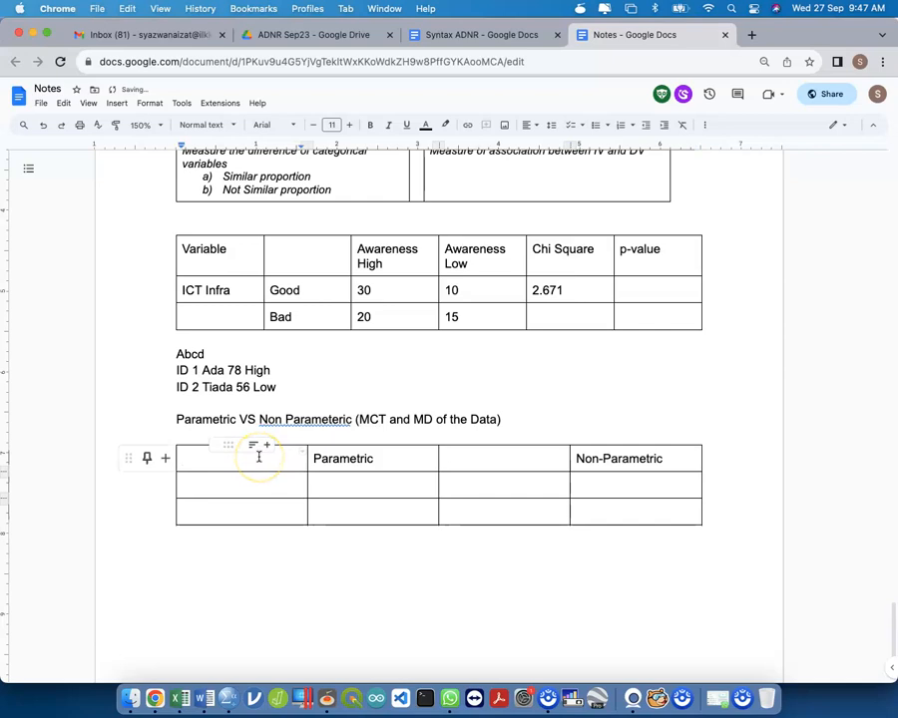
text(Charat)
text(eeristic)
Fill the second row with "Tabulation", "Normal" and "Not Normal" under the headers, and narrow the empty third column to a thin divider
key(Down)
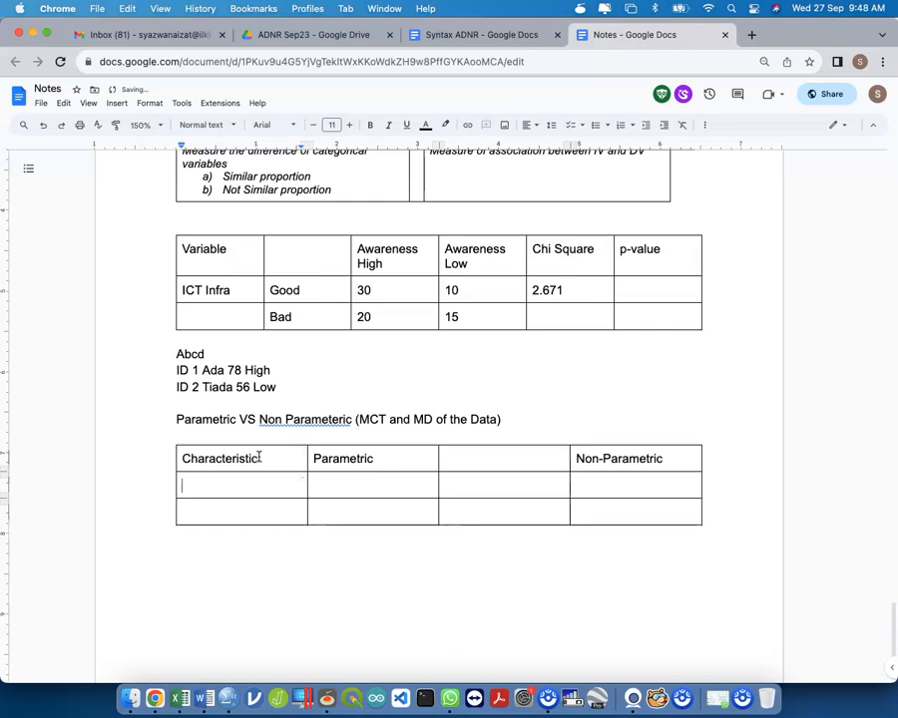
text(Tabulation)
key(Tab)
text(Normal)
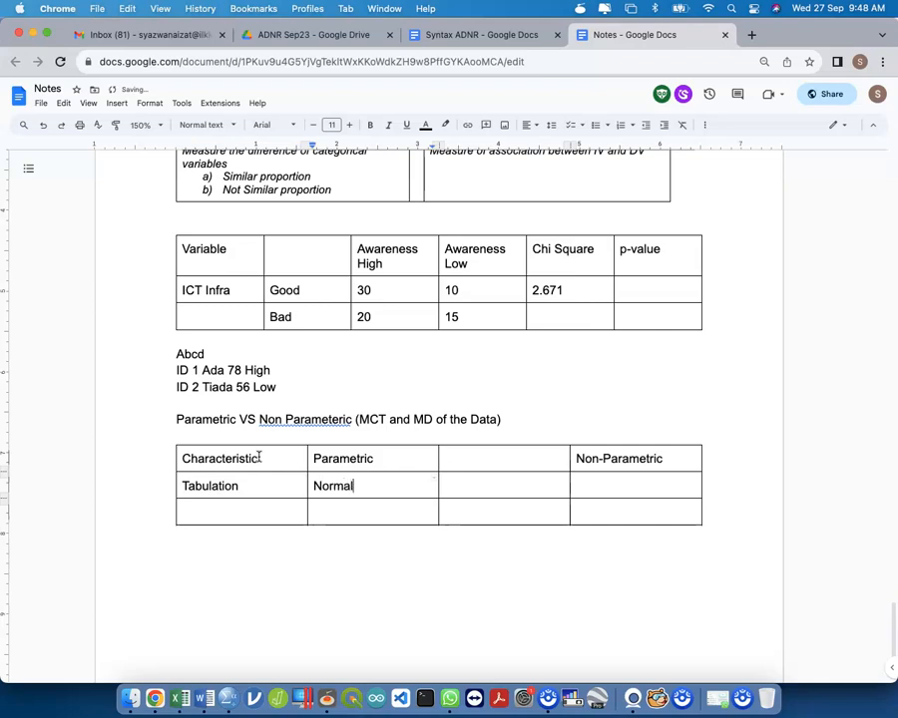
key(Tab)
key(Tab)
key(Tab)
key(shift+Tab)
text(Not Normal)
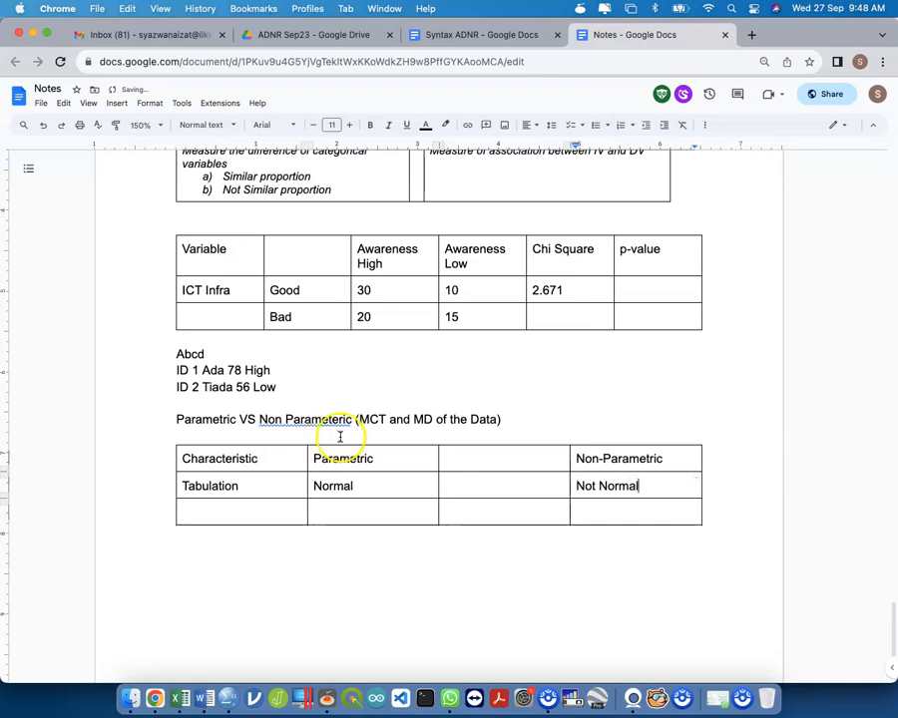
drag(568, 454, 449, 439)
Fill the third row with "MCT", "Mean" and "Median" under the headers, and add an empty row below it
click(246, 514)
text(MCT)
key(Tab)
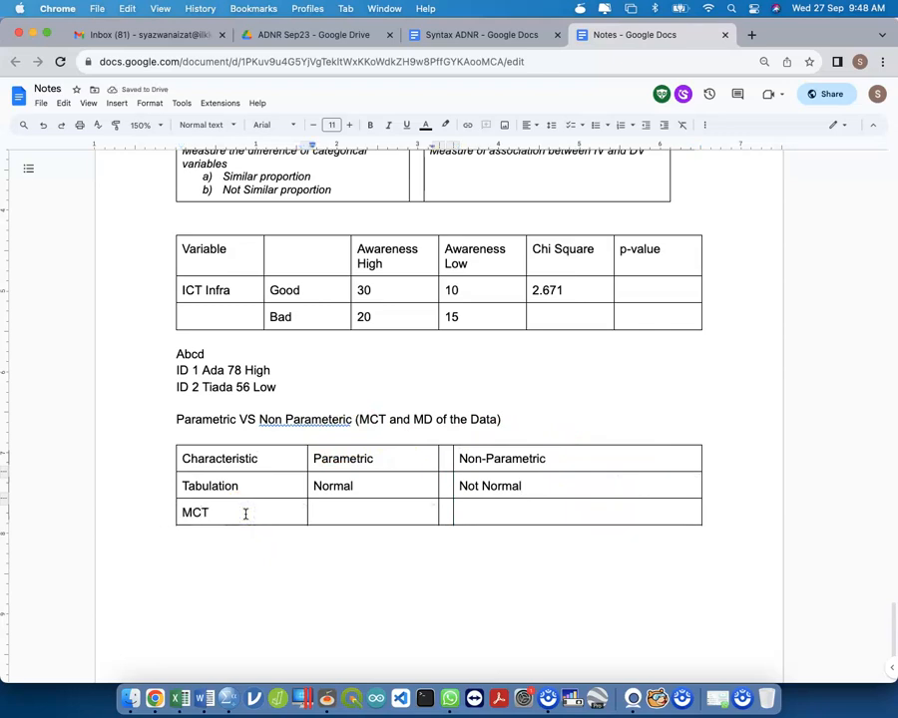
text(Mean)
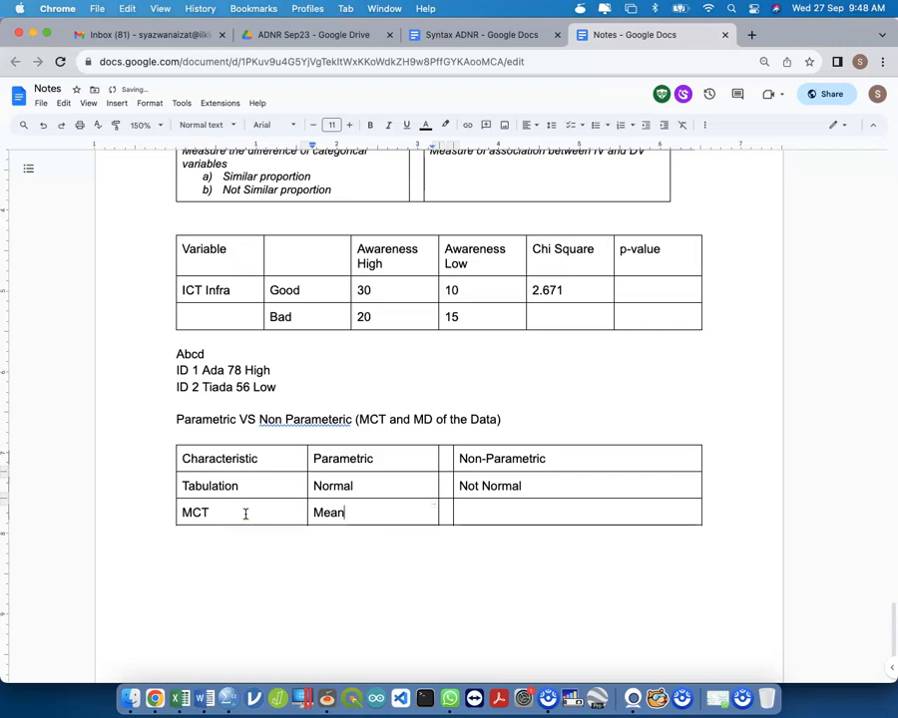
key(Tab)
key(Tab)
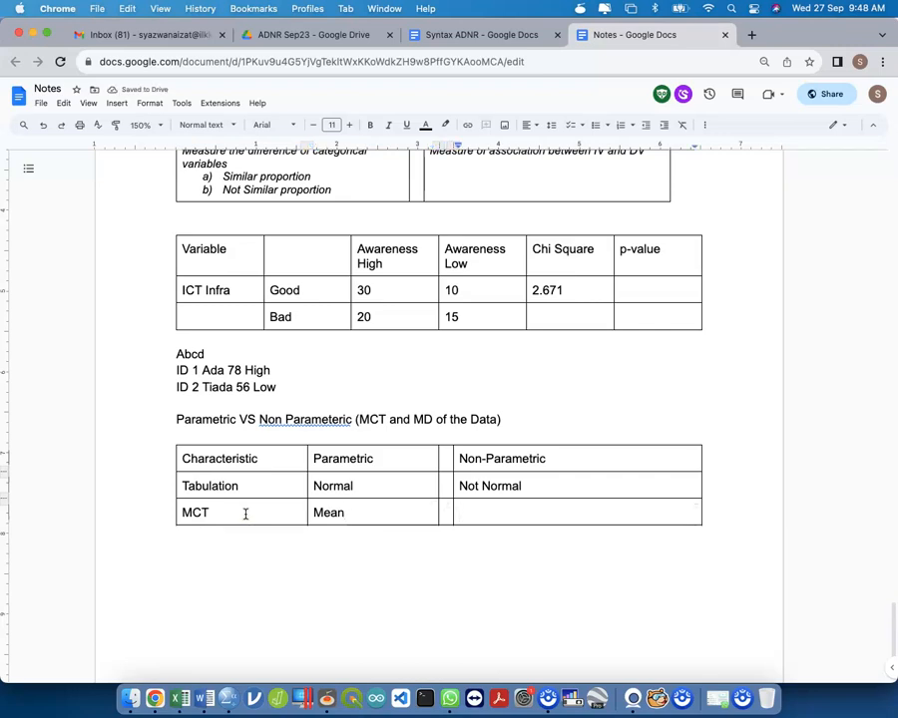
text(Median)
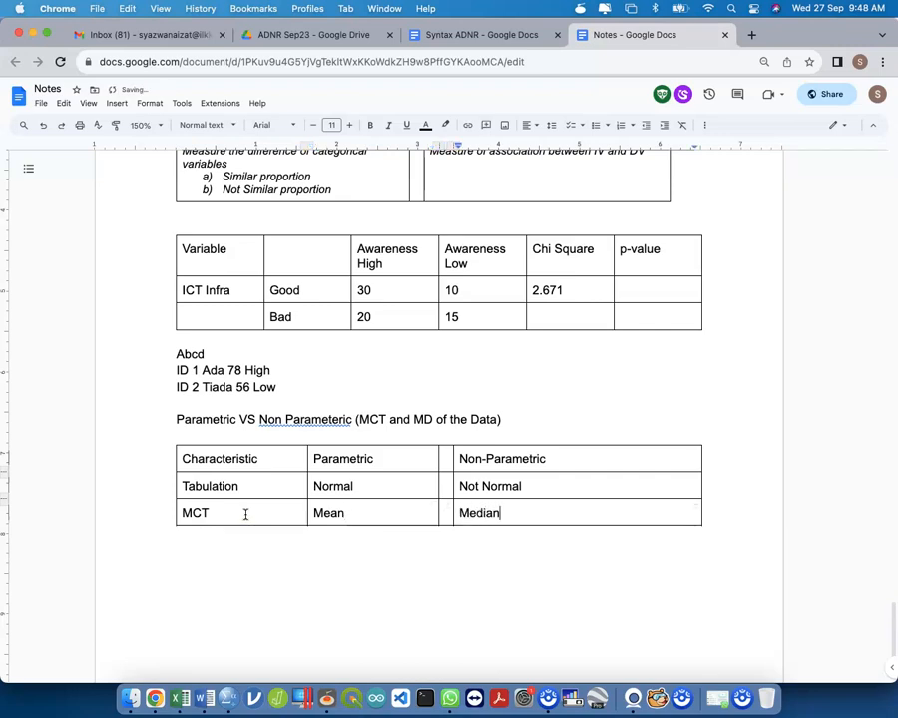
key(Tab)
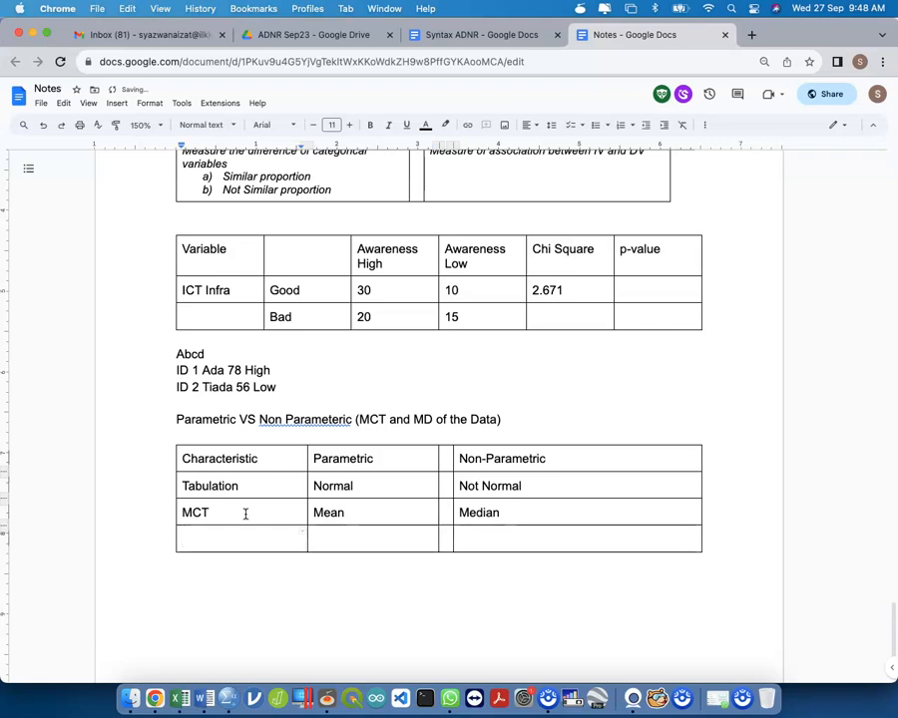
Fill the fourth row with "MD", "SD, variance, SE" and "Inter Quartile Range (IQR), [25th - 75th]", and add an empty row below it
text(MD)
key(Tab)
text(SD, variance, SE)
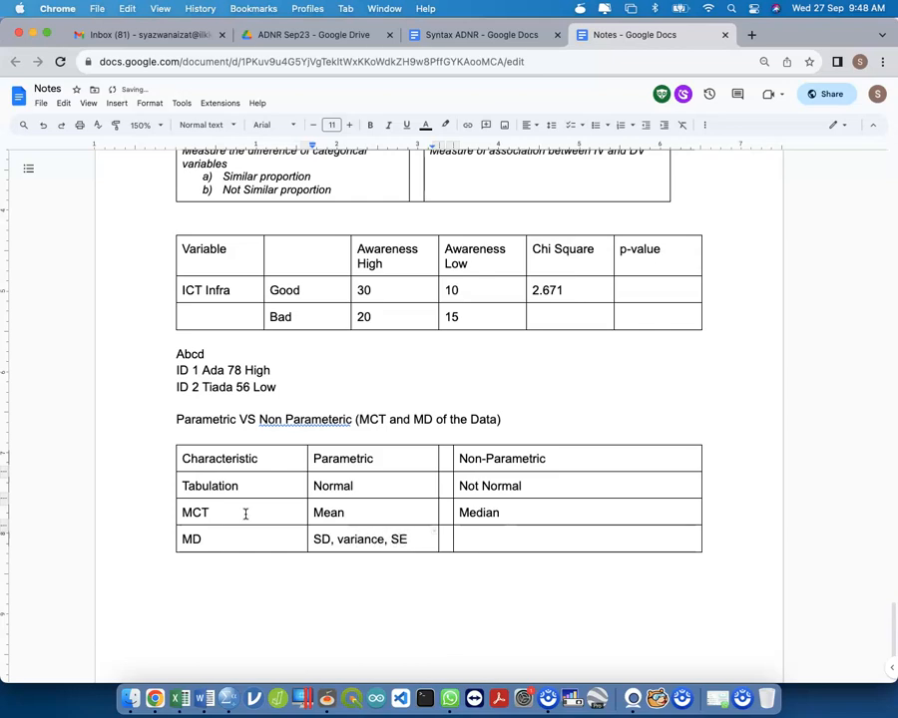
key(Tab)
key(Tab)
text(Inter Quarti)
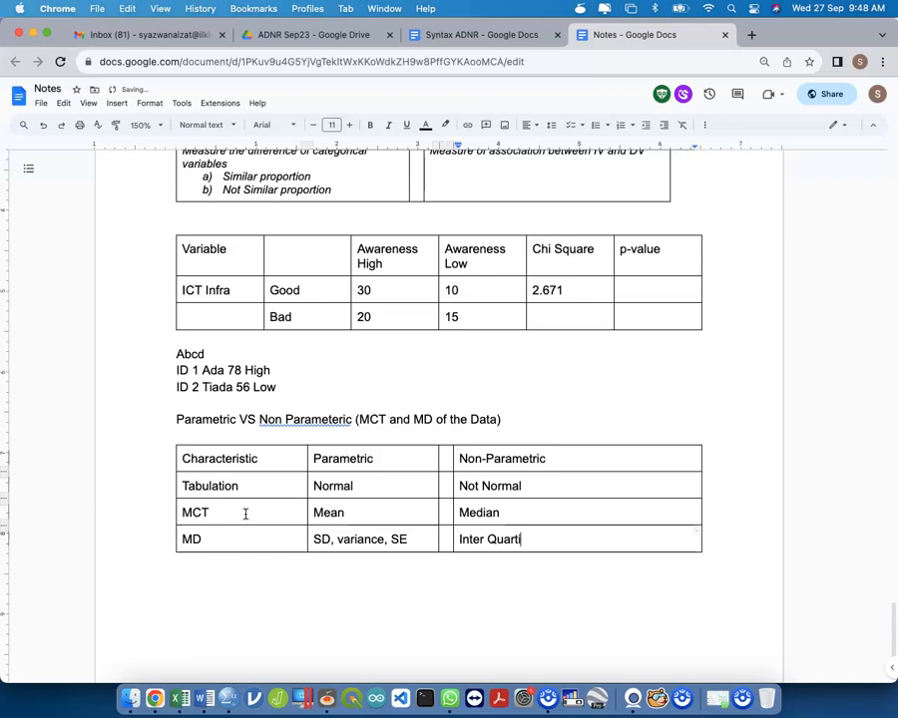
text(le Range (IQR),)
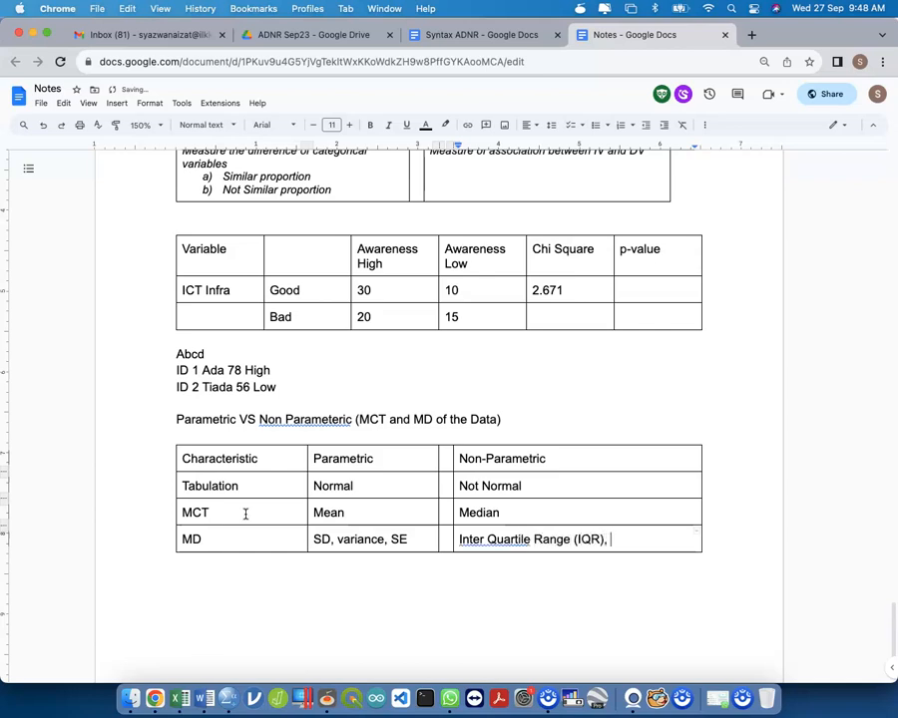
text( [25th - 75th)
key(Tab)
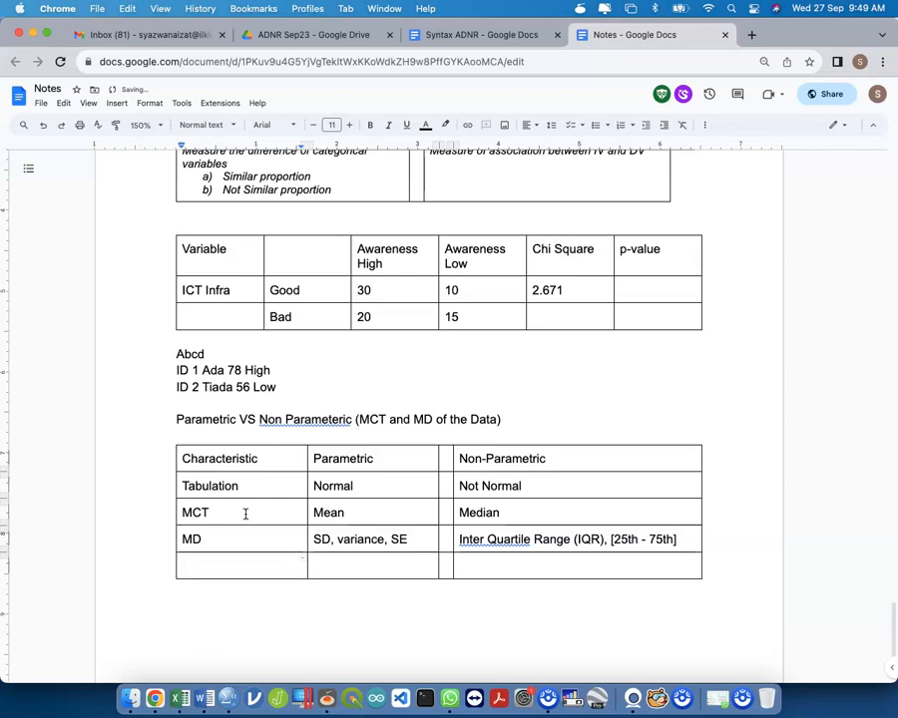
text(Norma)
key(BackSpace)
key(BackSpace)
key(BackSpace)
key(BackSpace)
key(BackSpace)
Fill the last row of the comparison table with "Assumption", "Normality assumption" and "Not necessary" under the headers
text(Assumption)
key(Tab)
text(N)
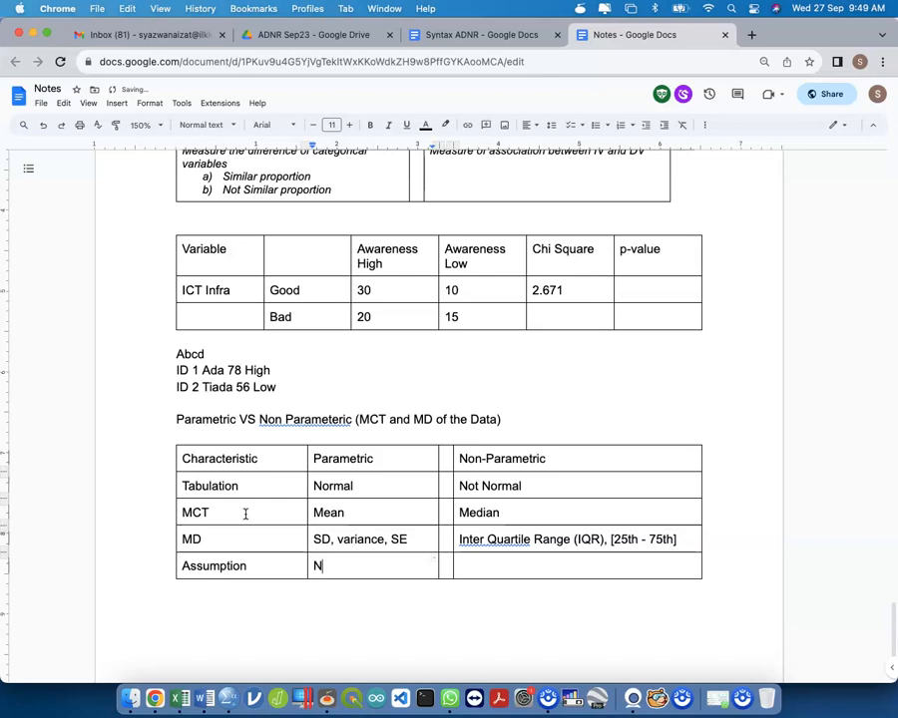
text(ormality assumption)
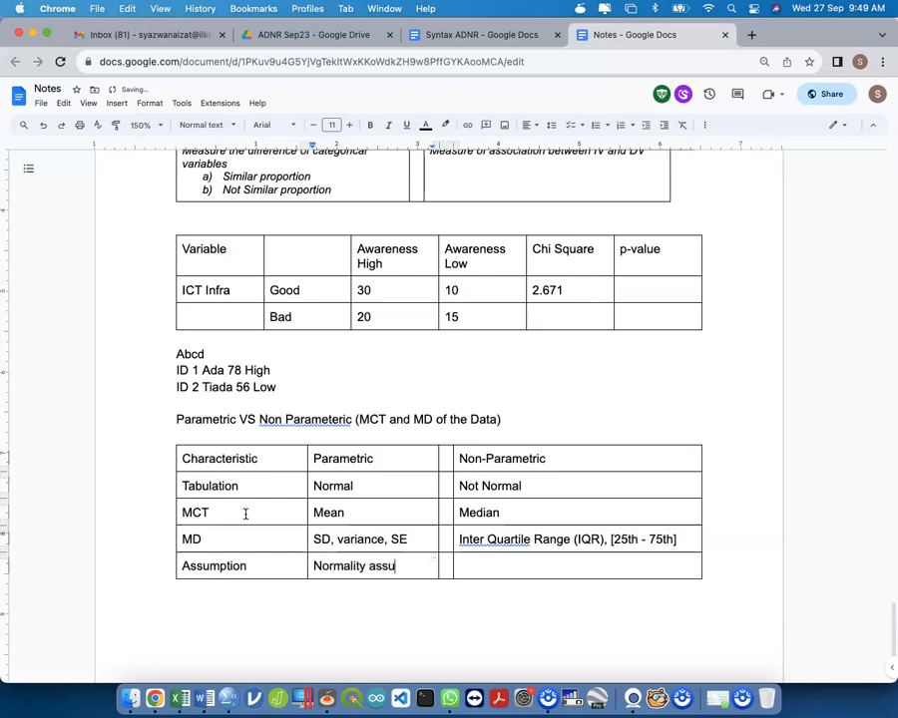
key(Tab)
key(Tab)
text(Not necc)
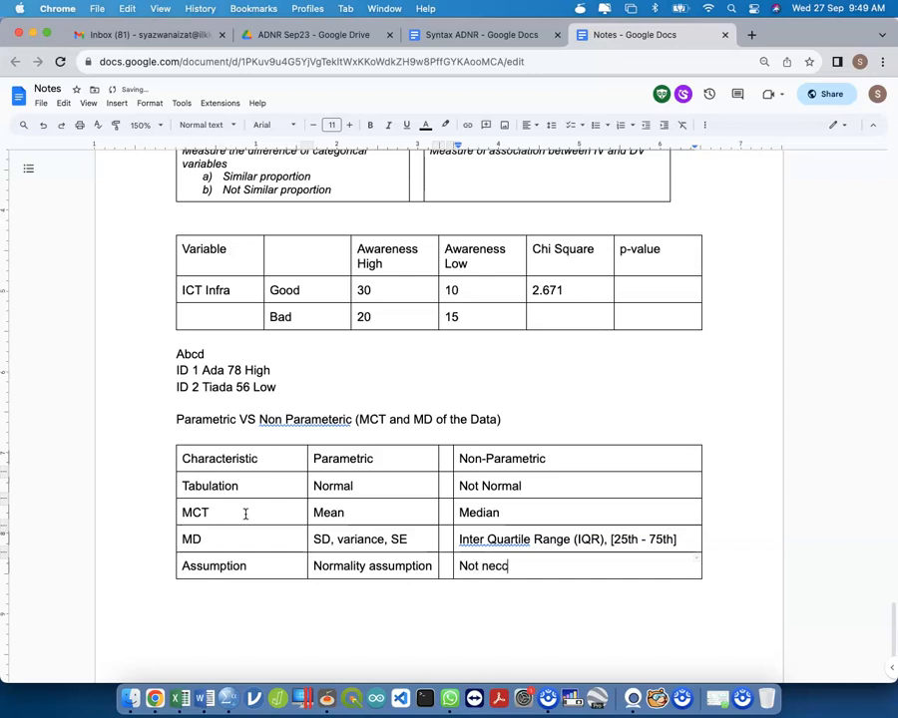
text(esary)
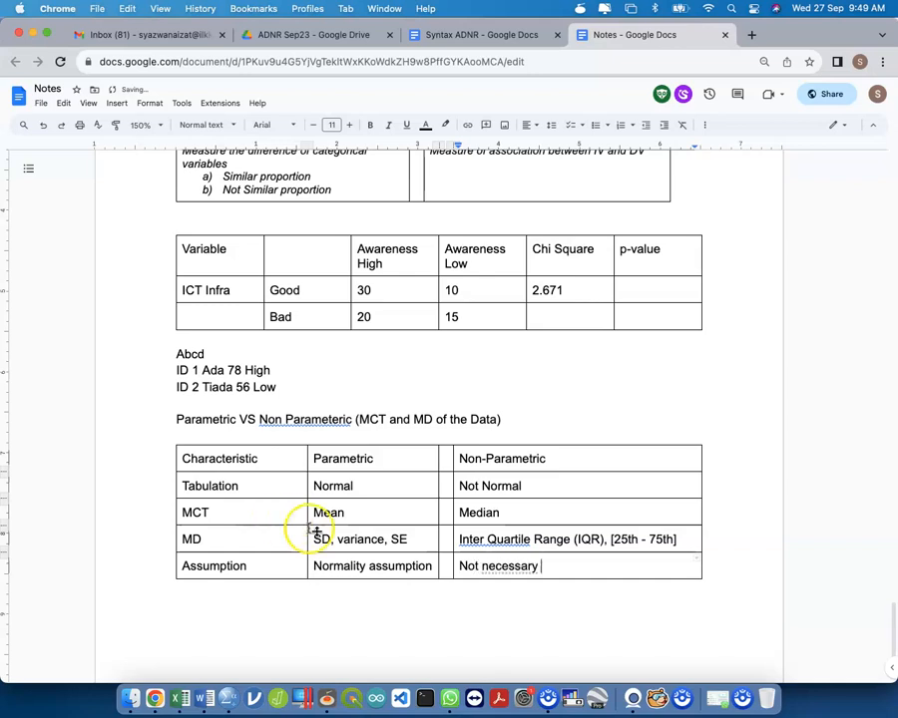
click(471, 598)
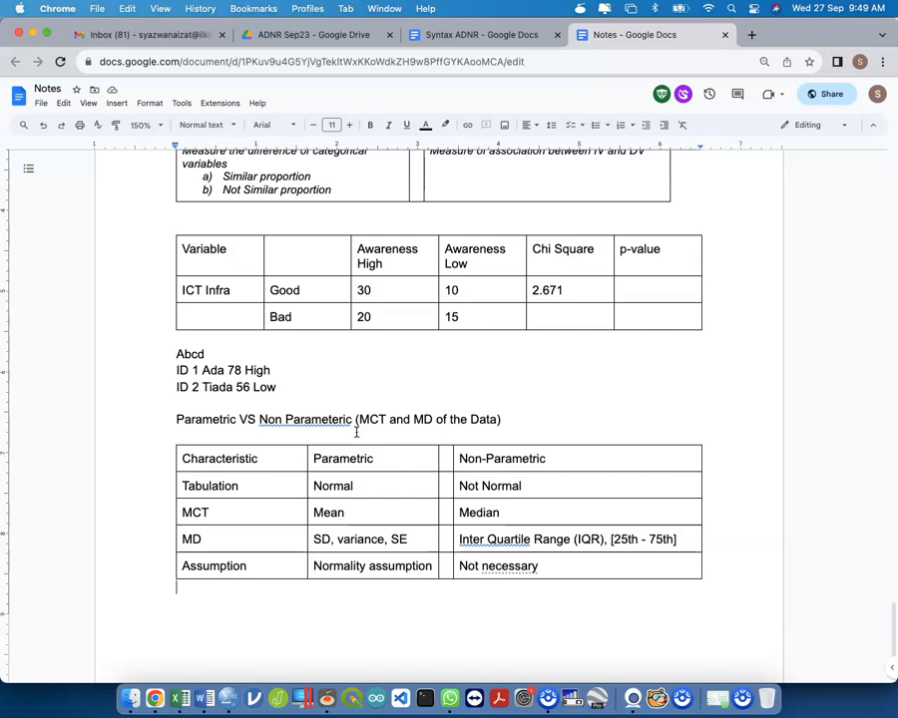
Switch to the SPSS output viewer and examine the gender Group Statistics table of the t-test
key(ctrl+Up)
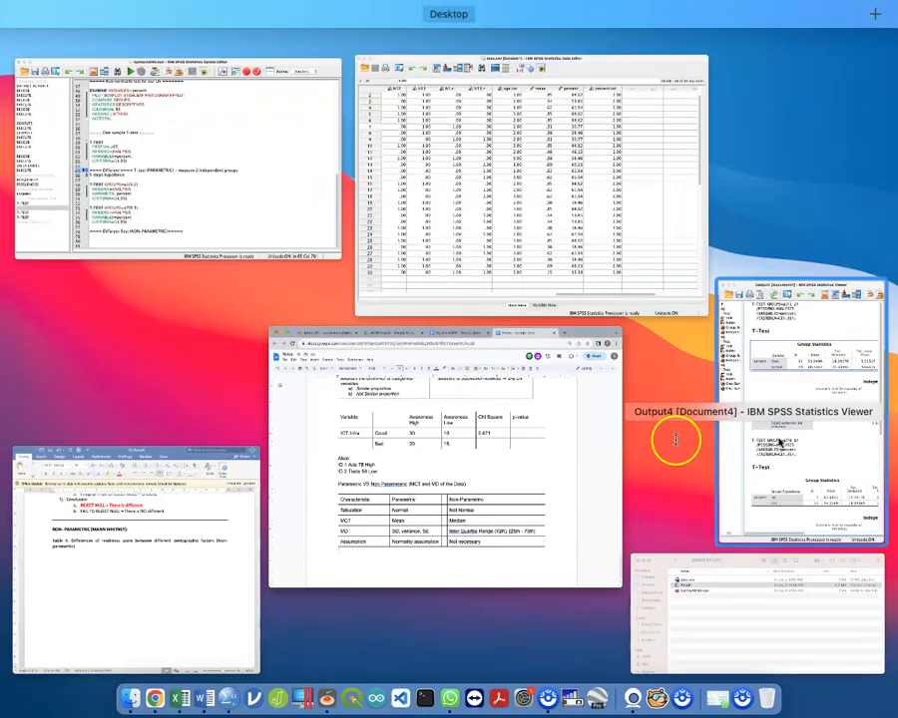
click(678, 383)
click(720, 199)
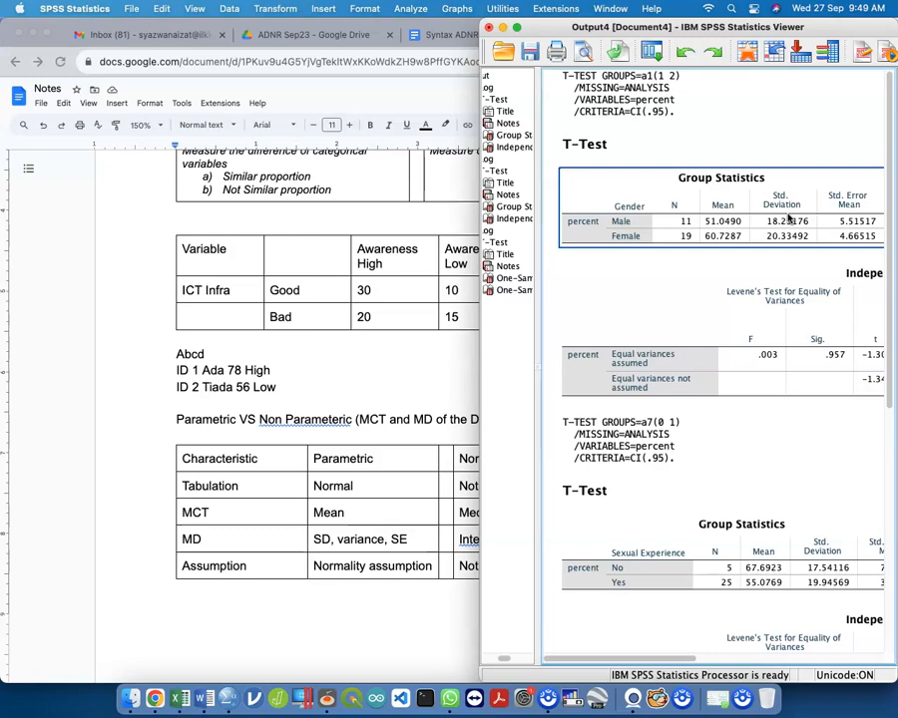
key(ctrl+Up)
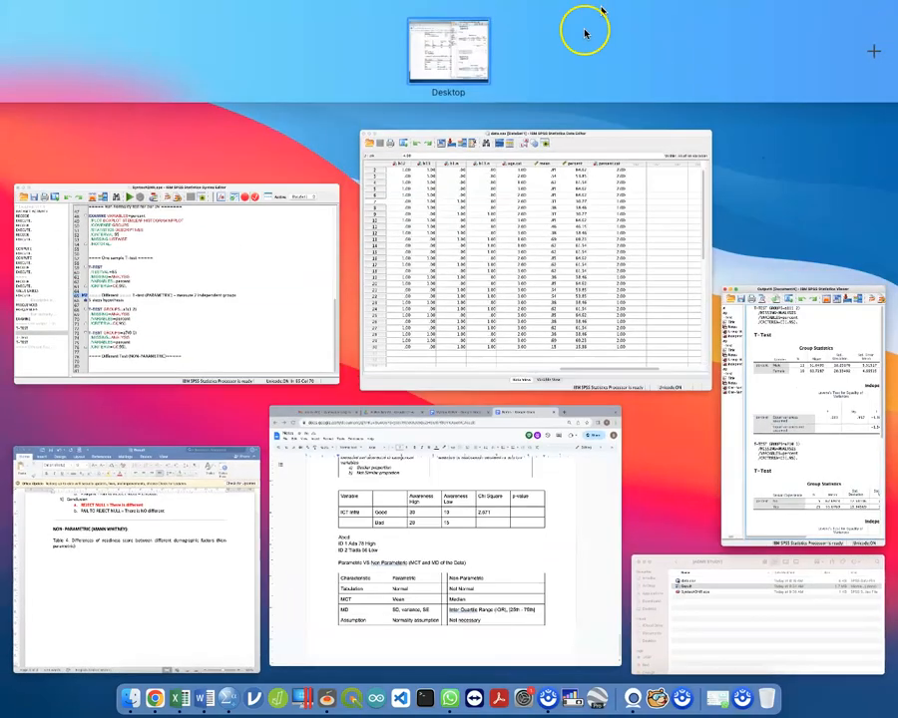
click(539, 198)
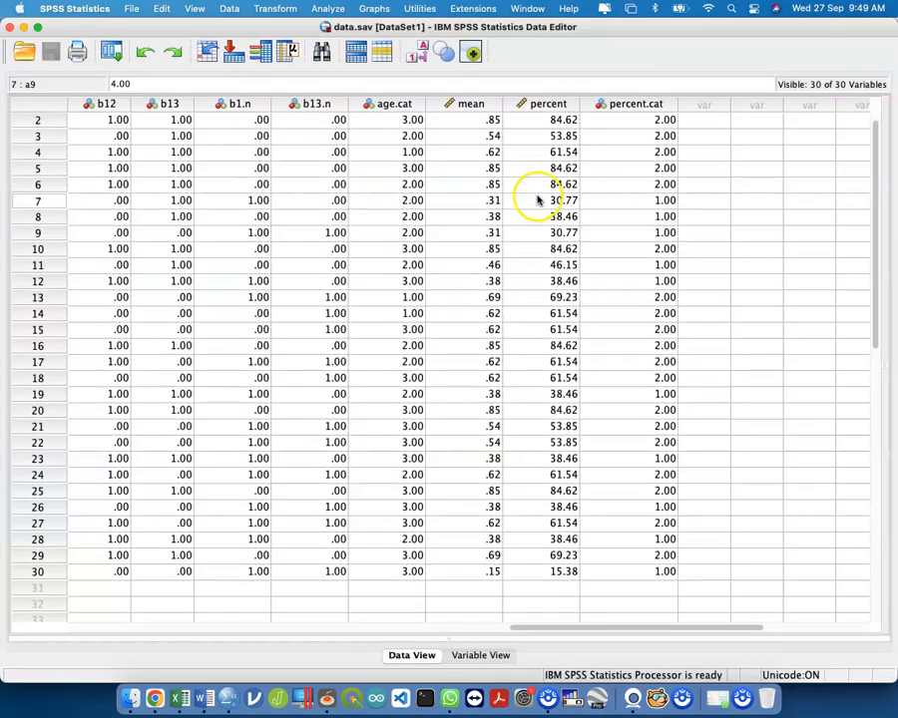
click(330, 10)
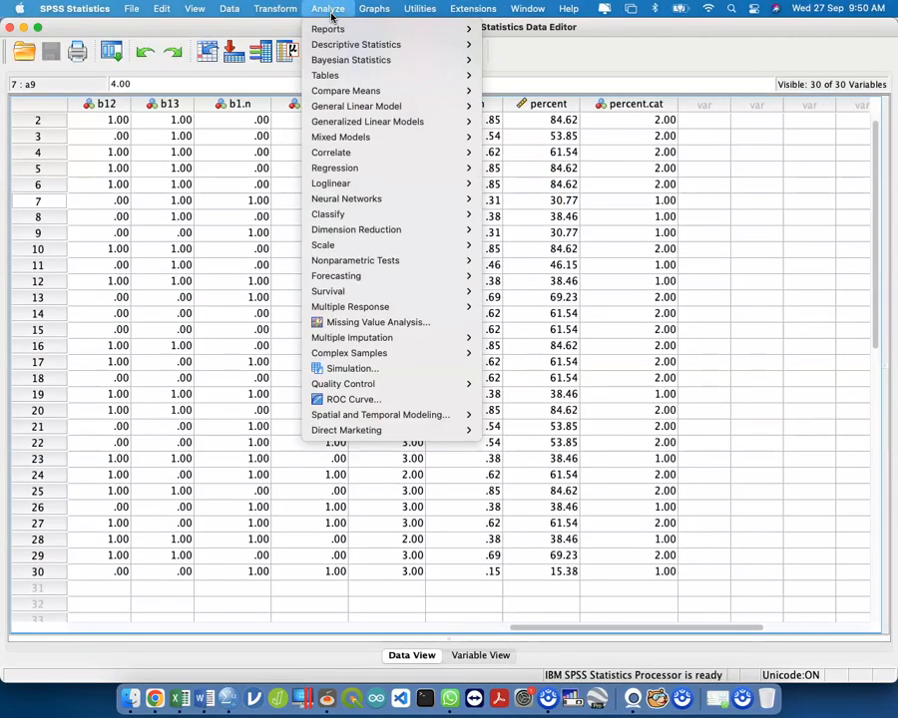
key(ctrl+Up)
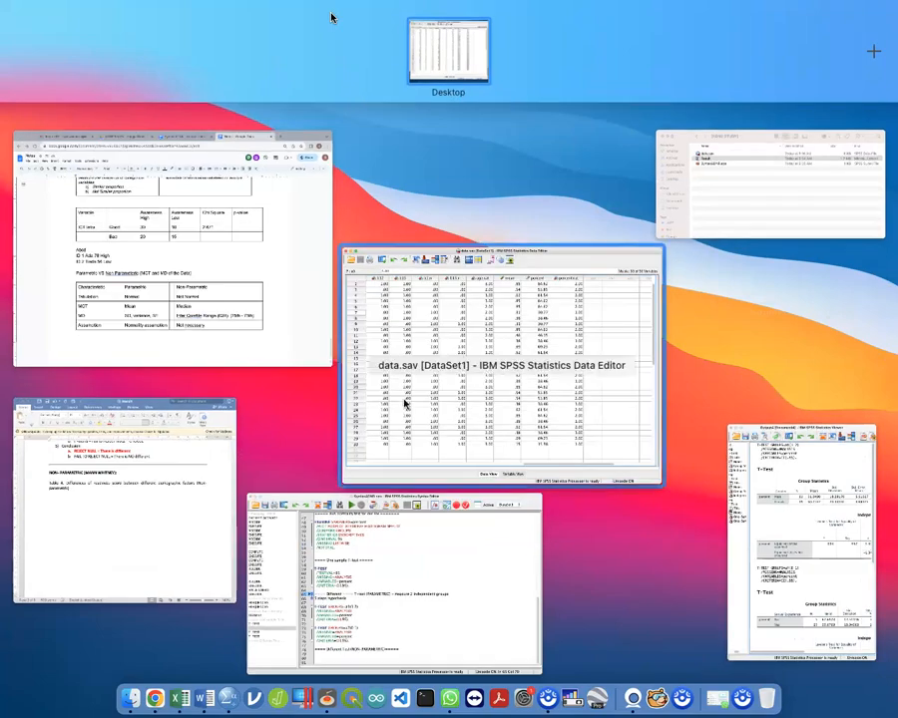
click(270, 243)
key(ctrl+Up)
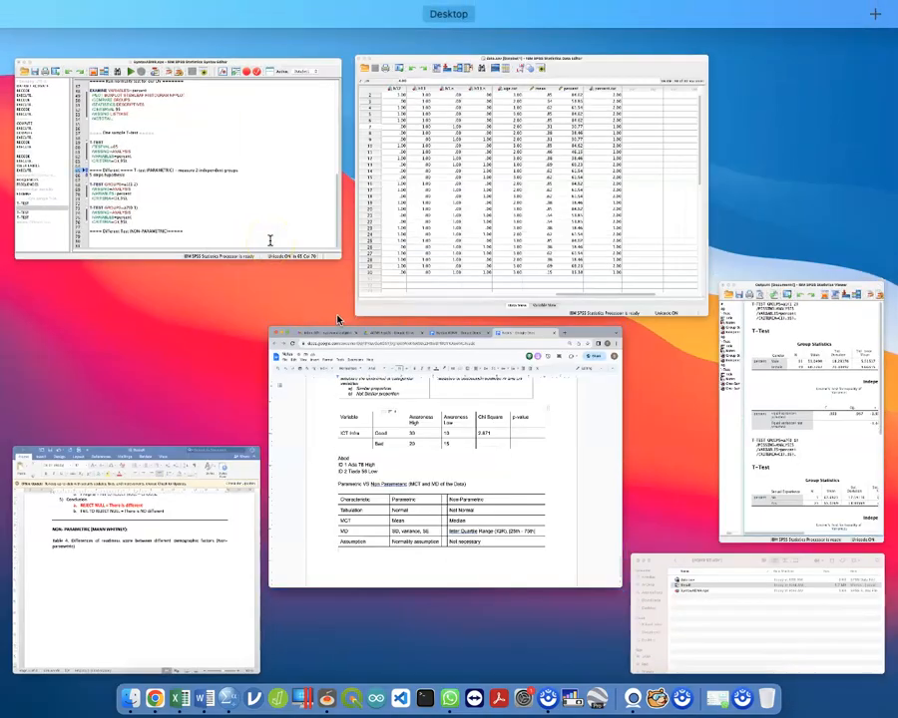
Switch to the Result document in Word and insert a table of four columns and four rows below the Table 4 caption
click(160, 642)
scroll(262, 337, up, 6)
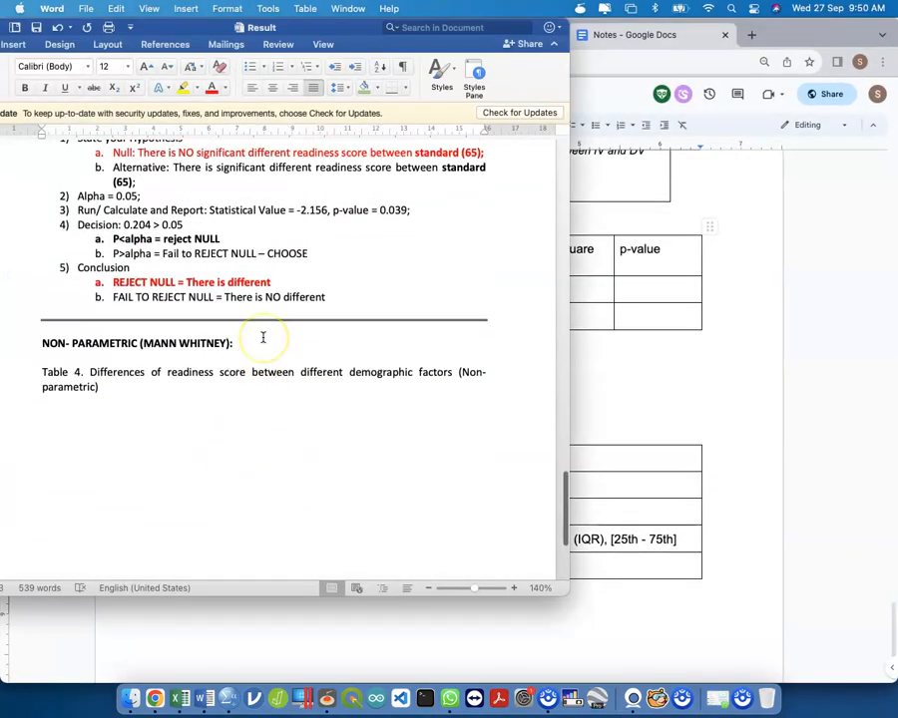
scroll(262, 337, down, 3)
scroll(261, 334, up, 3)
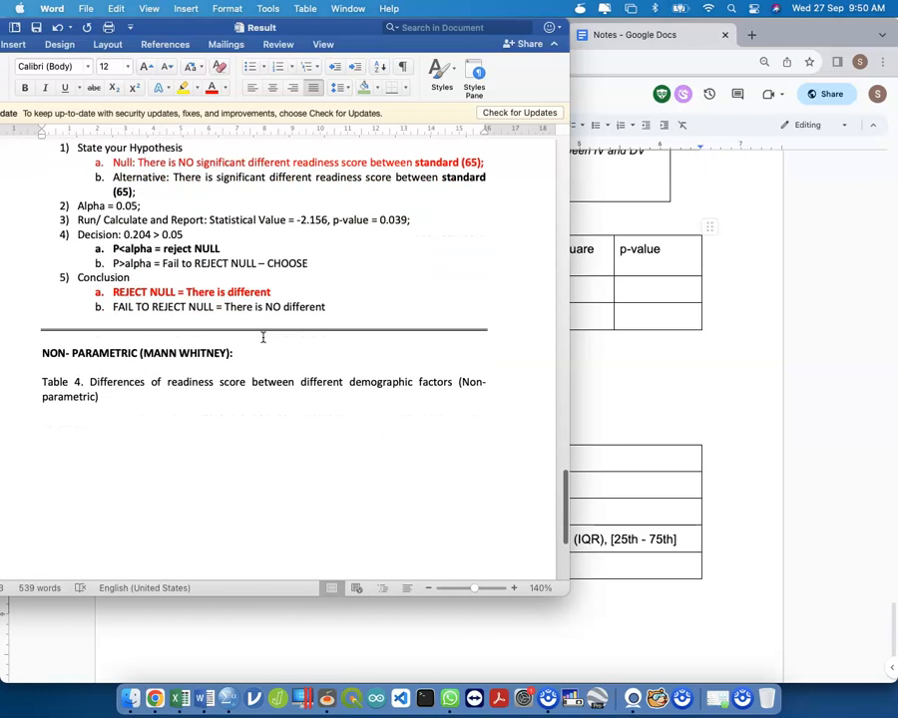
scroll(262, 338, down, 1)
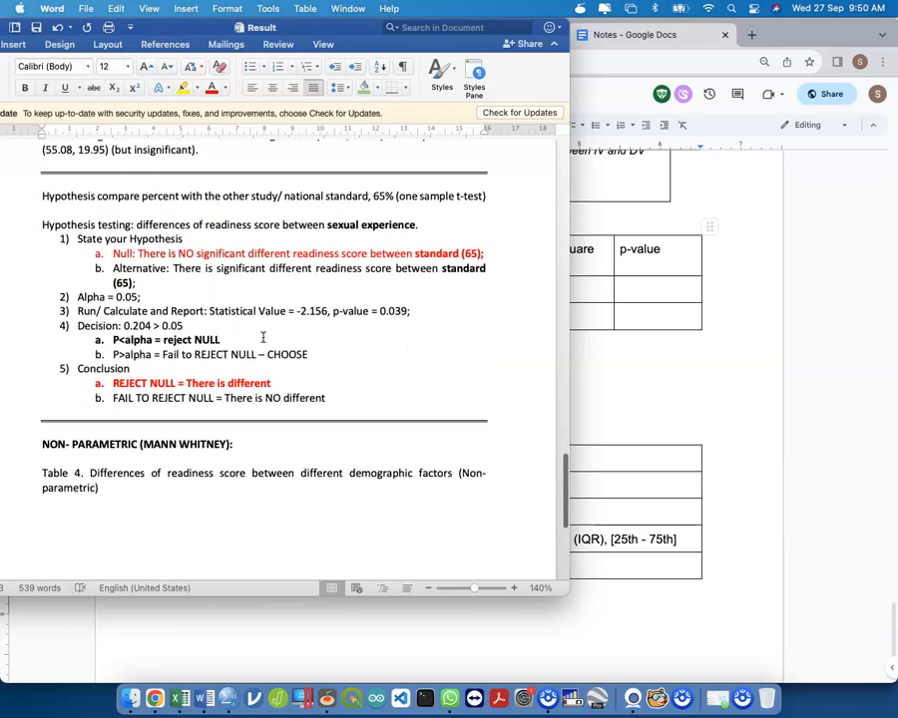
click(27, 47)
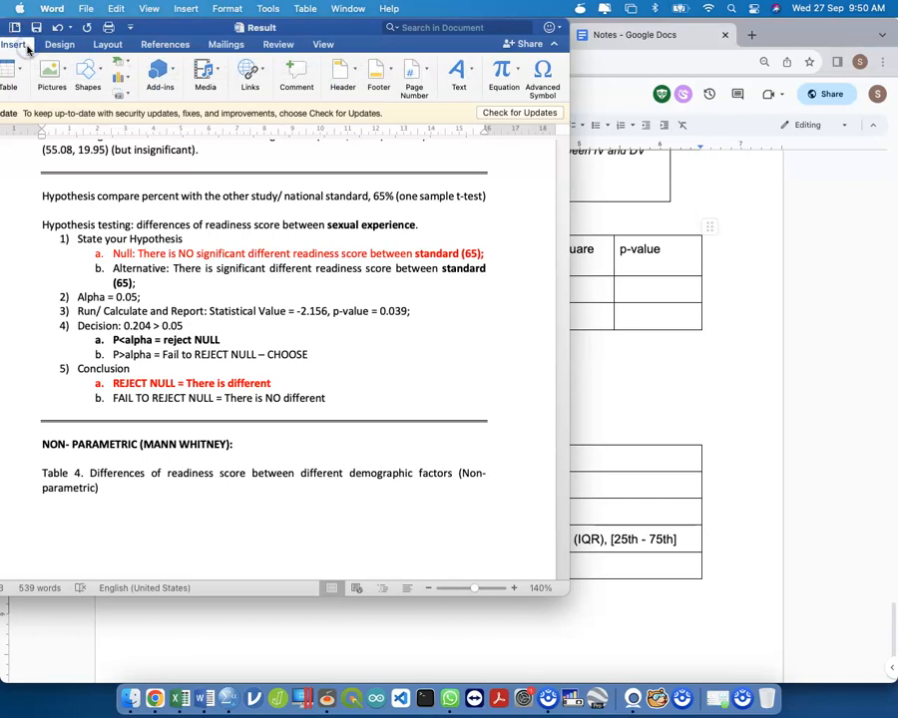
click(12, 68)
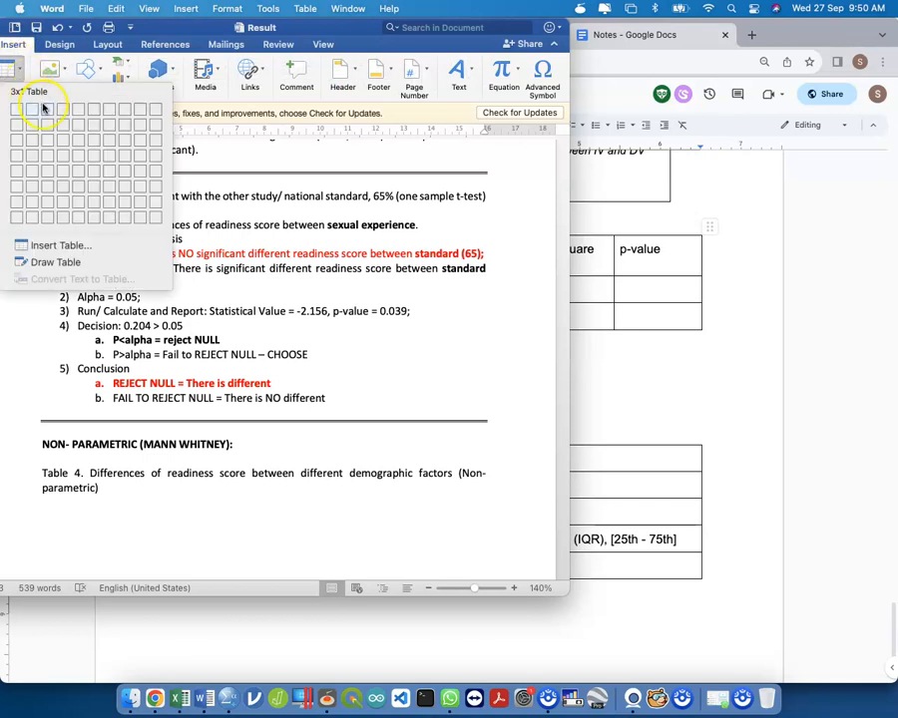
click(65, 156)
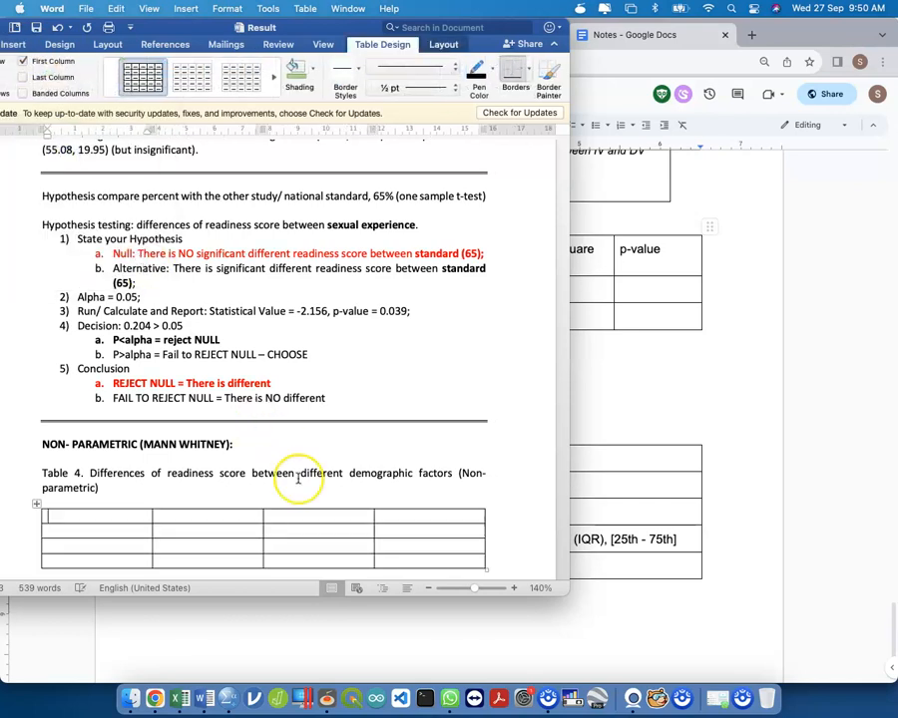
Enter the headers "Variable" in the first column and "Median" in the third column of the new table
scroll(295, 479, down, 3)
text(variable)
key(Tab)
key(Tab)
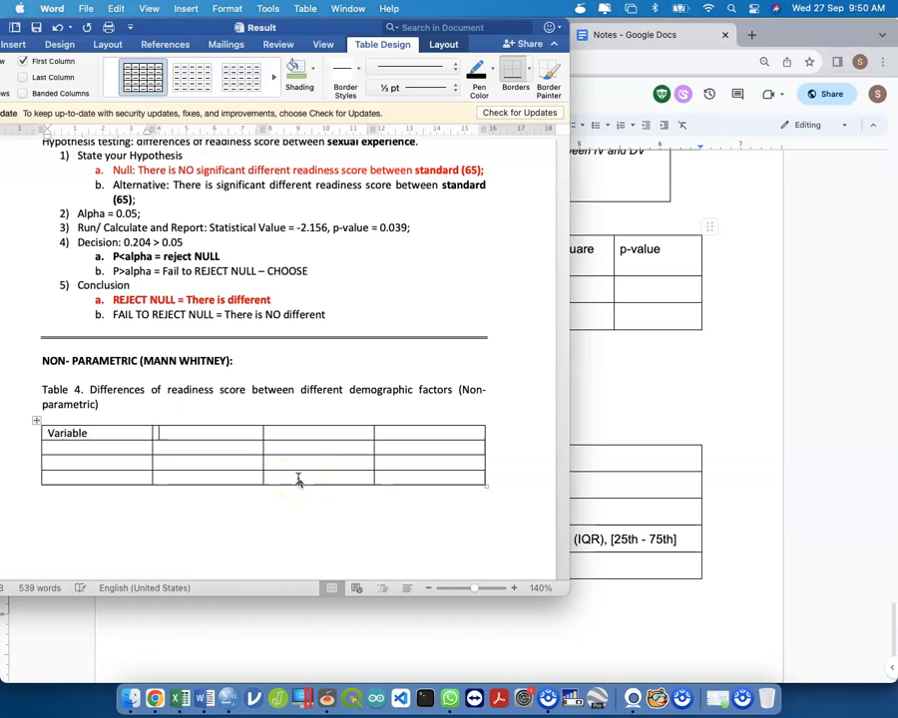
text(Median)
Insert two more columns to the right of the table's last column
drag(359, 434, 391, 475)
right_click(391, 480)
mouse_move(421, 460)
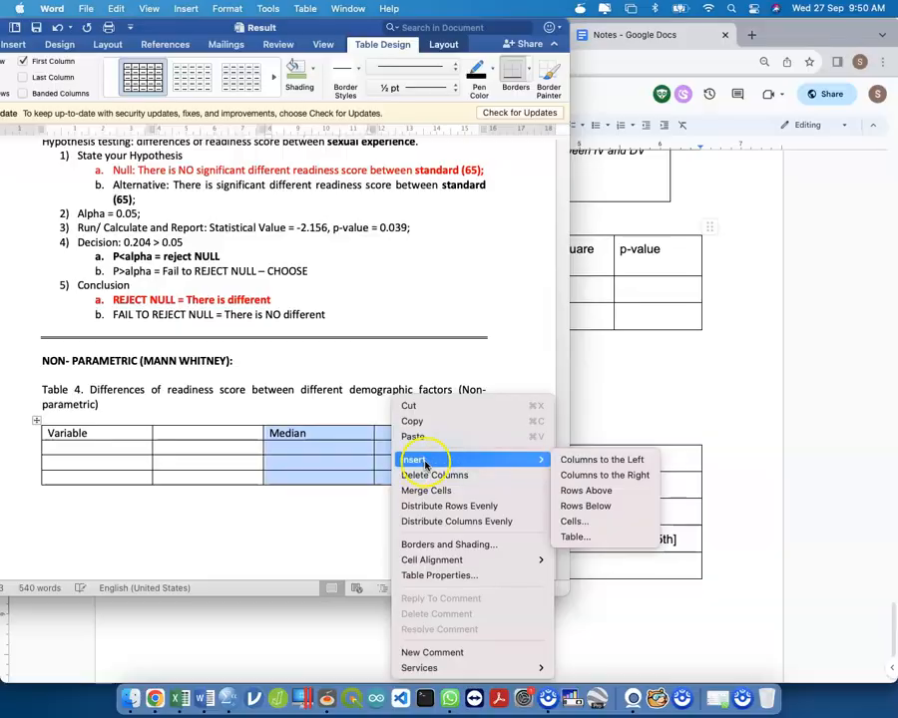
click(580, 479)
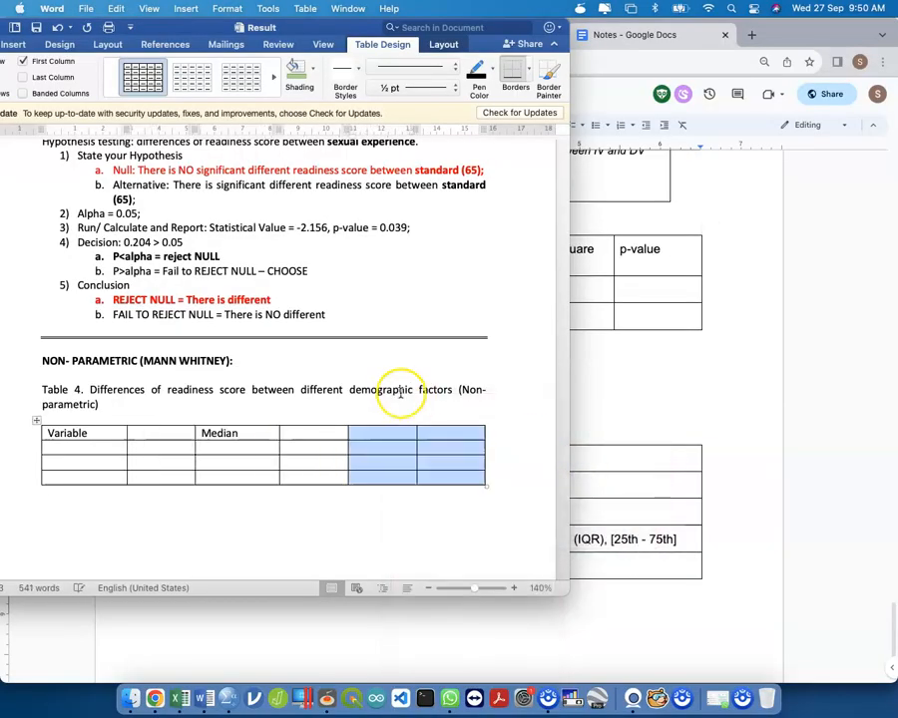
Enter the header "IQR" in the fifth column, with "25th" and "75th" in the second row of the fourth and fifth columns
click(308, 431)
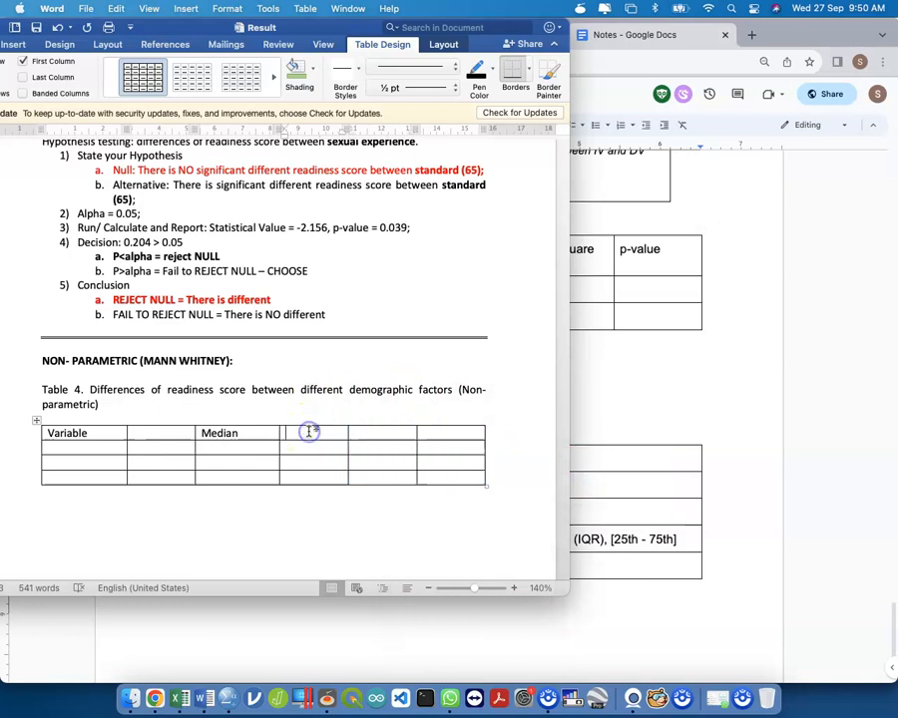
text(IQR)
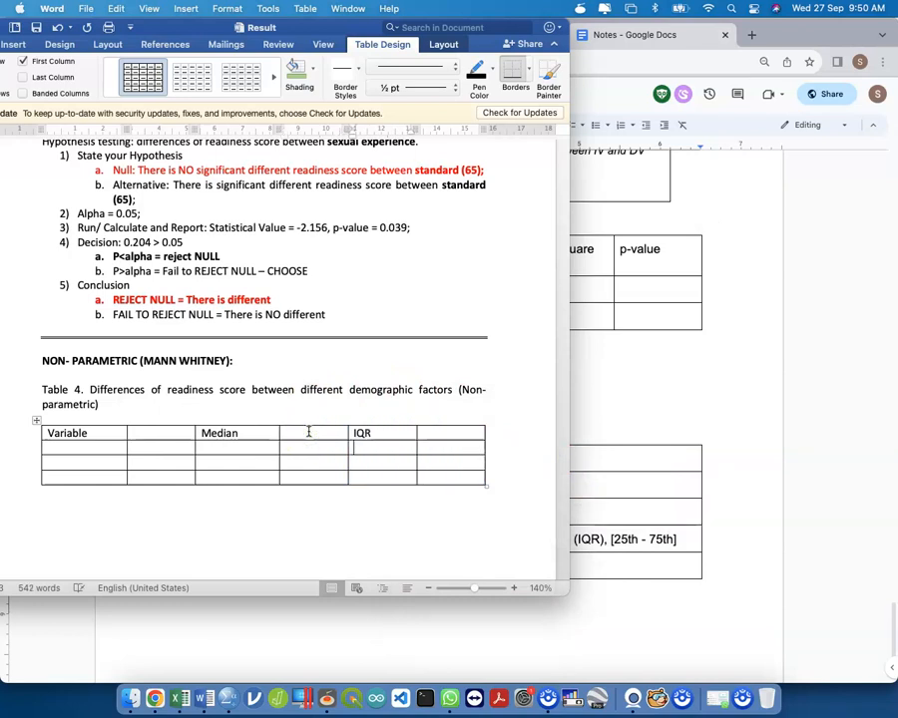
key(Left)
text(2)
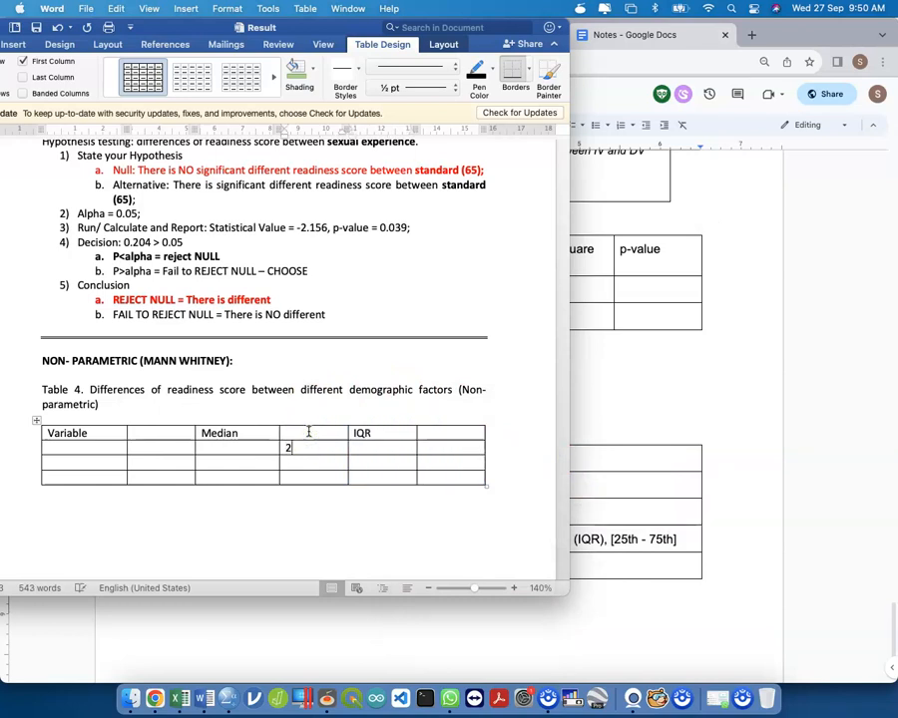
text(5thPe)
key(BackSpace)
key(BackSpace)
text(75th)
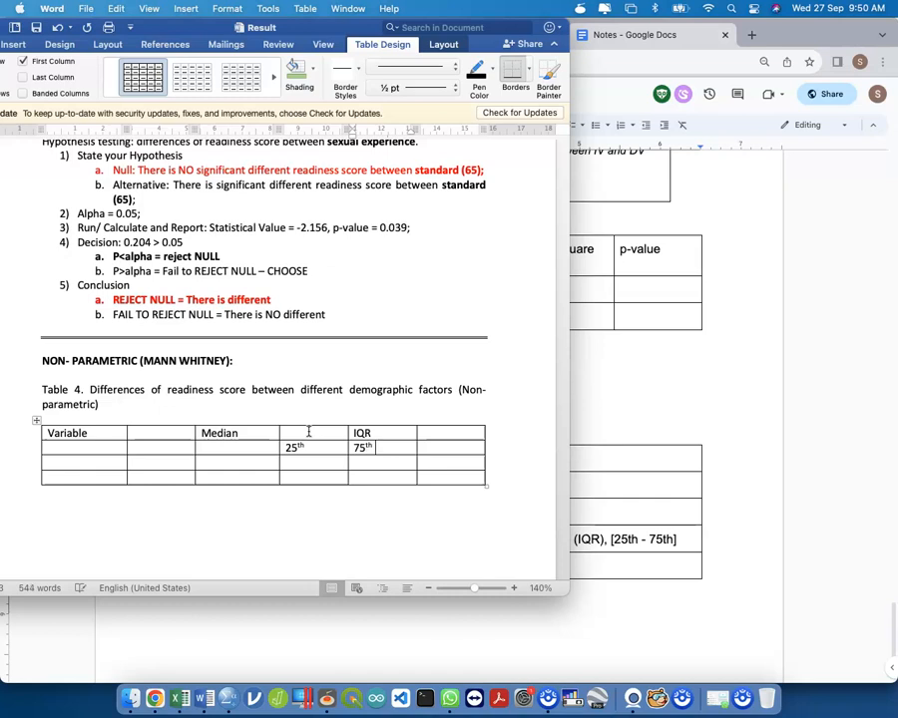
Extend the table with two additional columns after the empty last column
drag(259, 436, 402, 477)
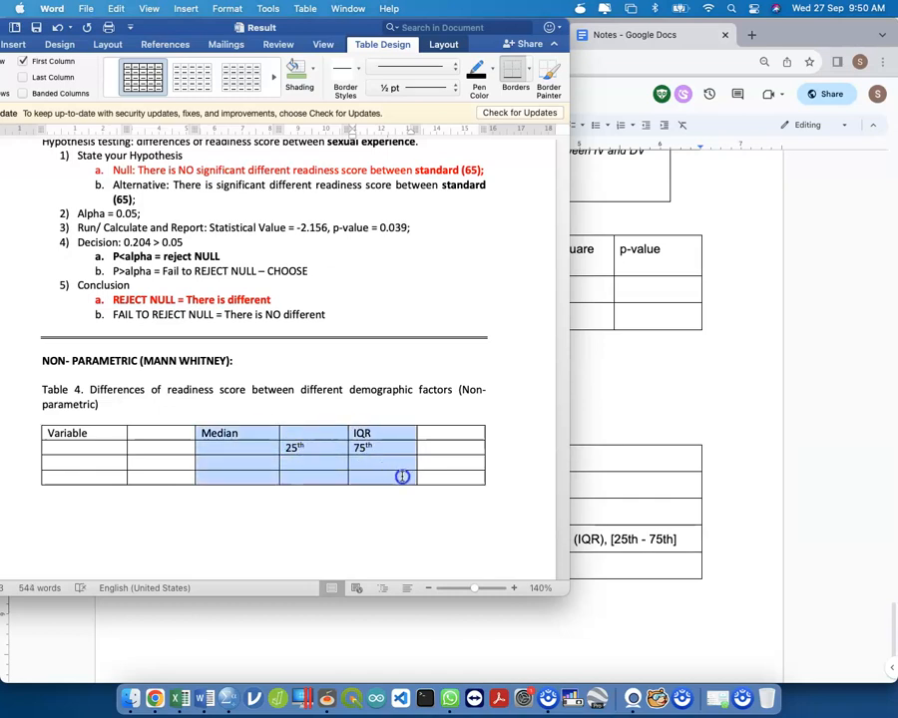
click(439, 429)
drag(395, 432, 432, 473)
right_click(433, 473)
mouse_move(531, 459)
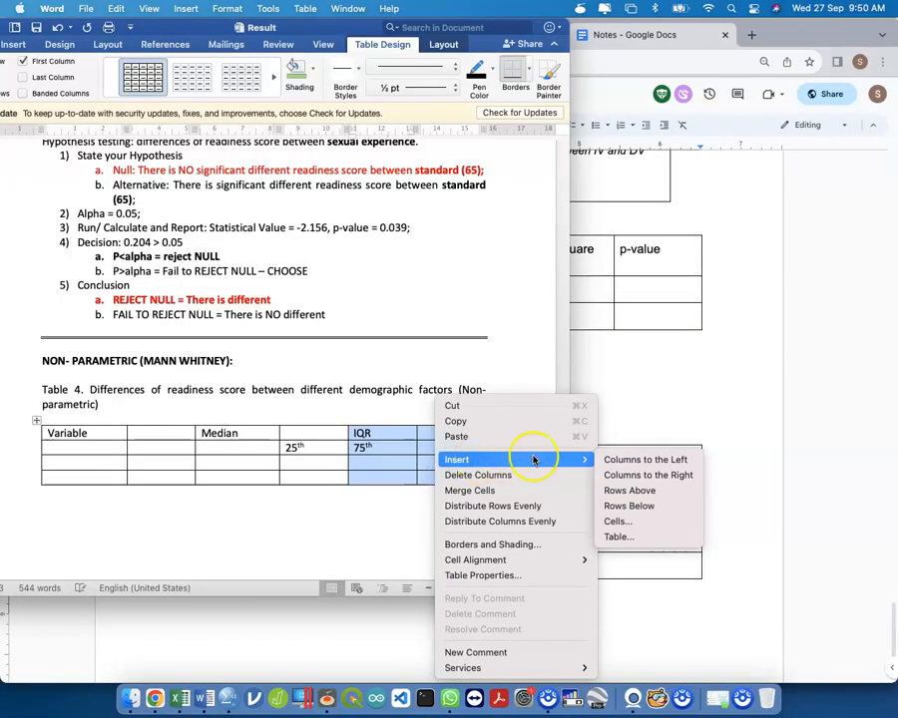
click(635, 417)
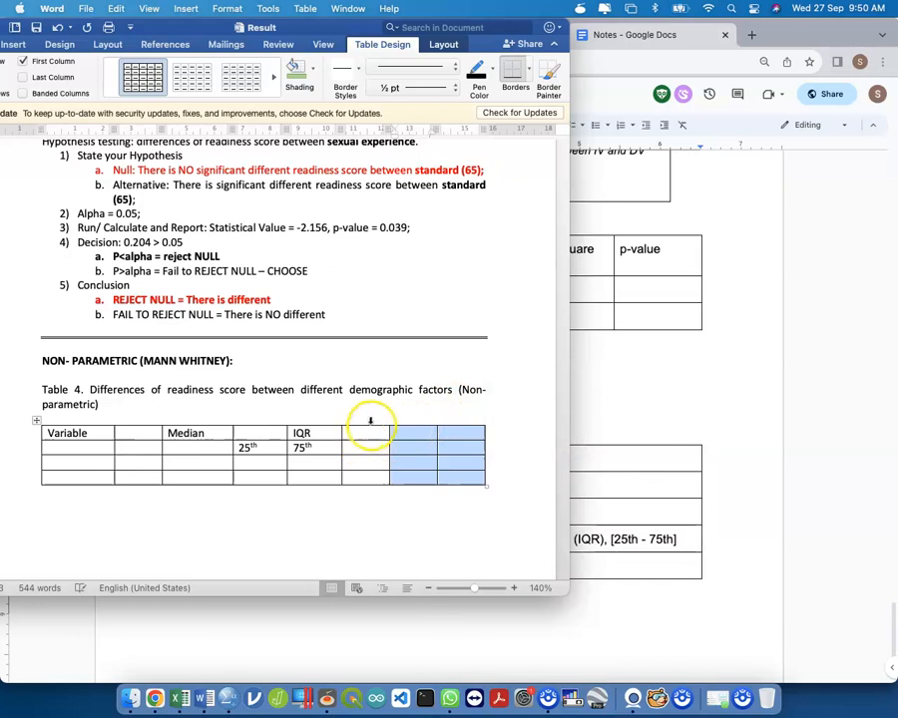
Enter the headers "Statistical" in the sixth column and "p-value" in the seventh column
click(367, 431)
text(Stat)
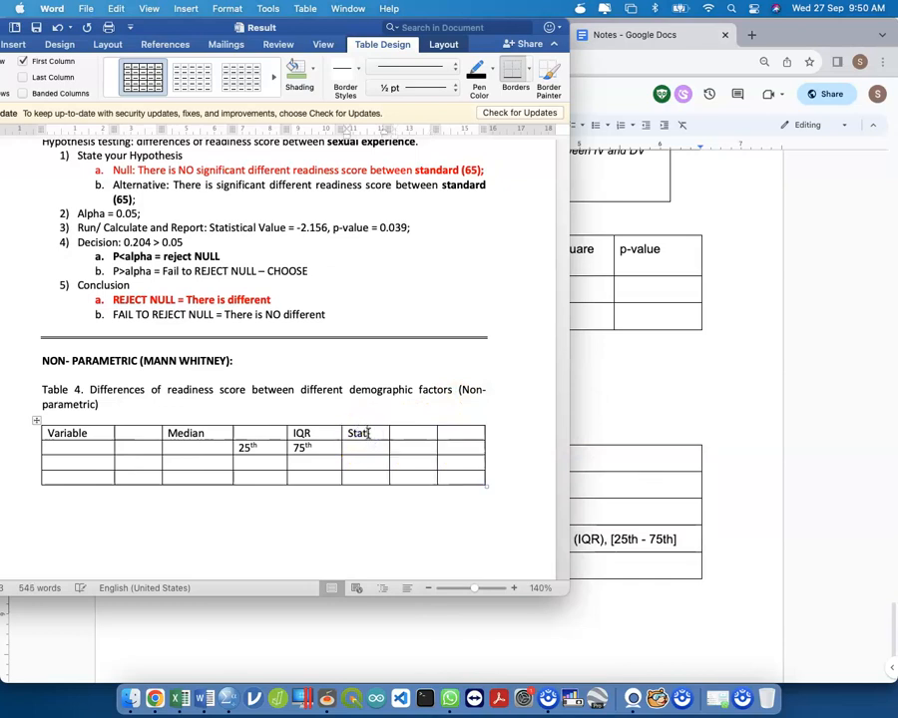
text(istical)
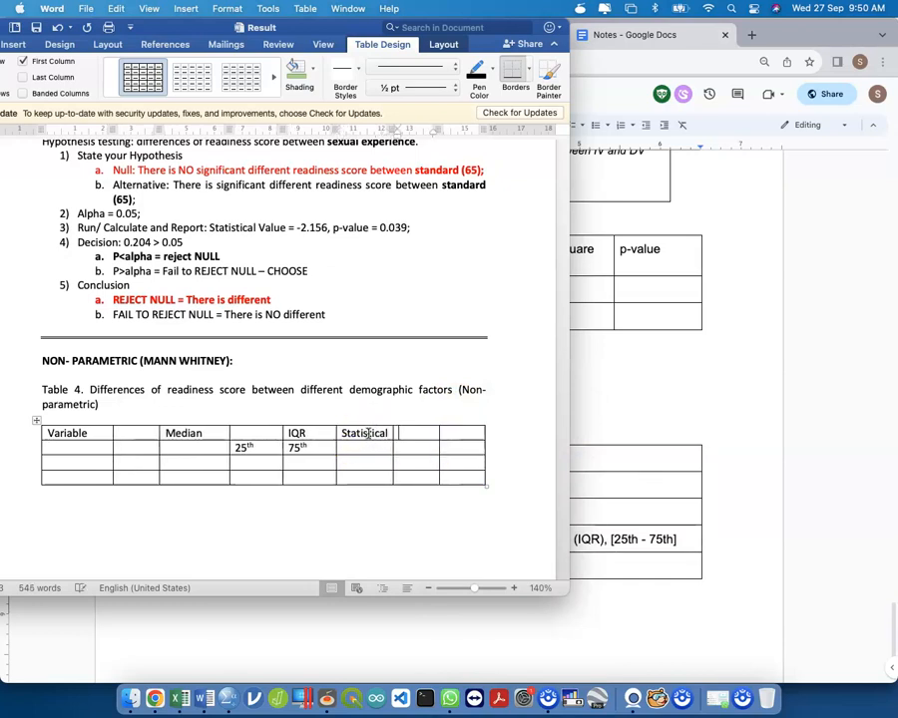
text(p-value)
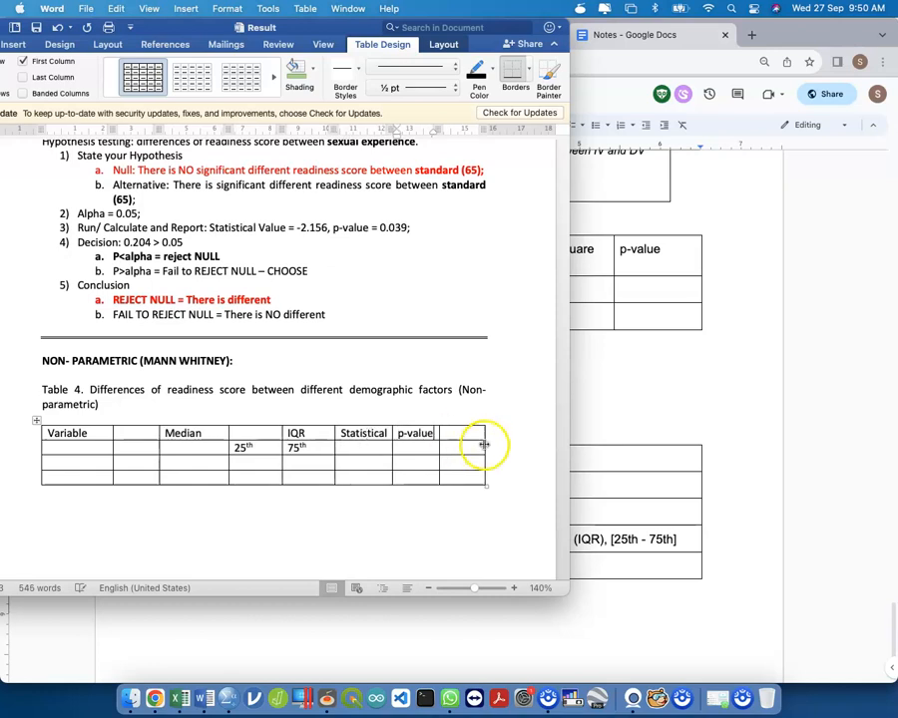
Delete the empty last column of Table 4
drag(472, 435, 476, 477)
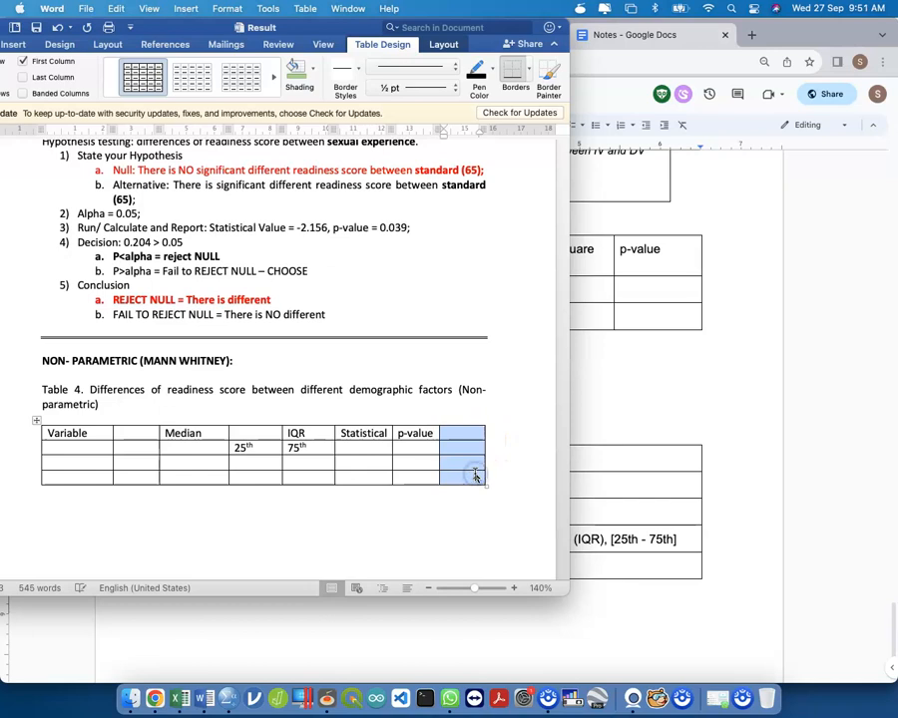
right_click(475, 477)
click(471, 474)
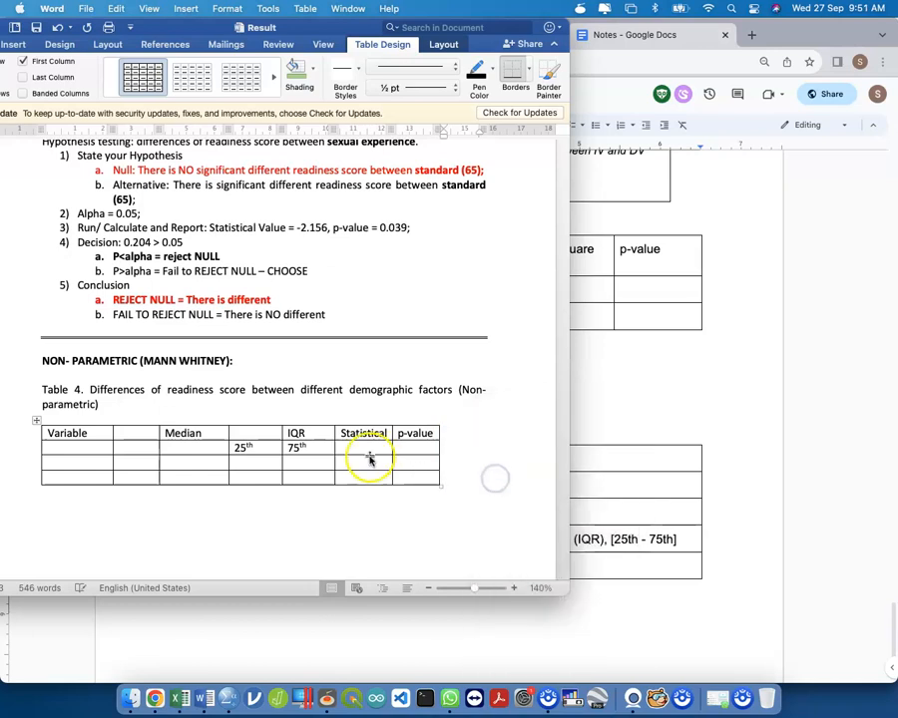
Enter "Gender" in the table's second row, with "Male" and "Female" stacked in the adjacent column
click(72, 448)
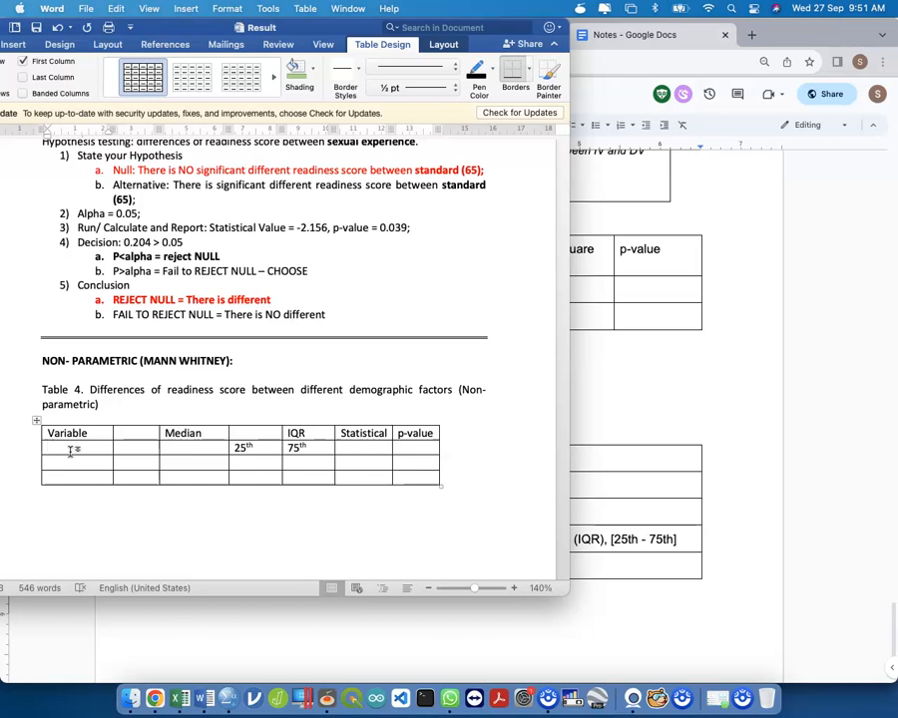
text(Gender)
key(Tab)
text(Male)
text(Female)
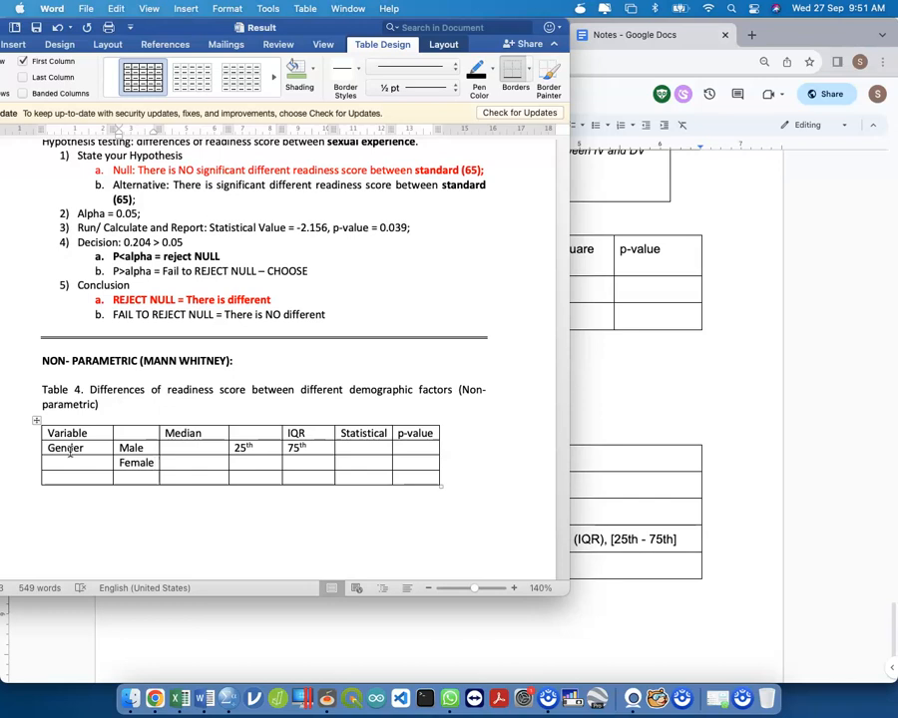
Add the note "N=30; Mann Whitney Test" directly below the table
click(178, 490)
text(N)
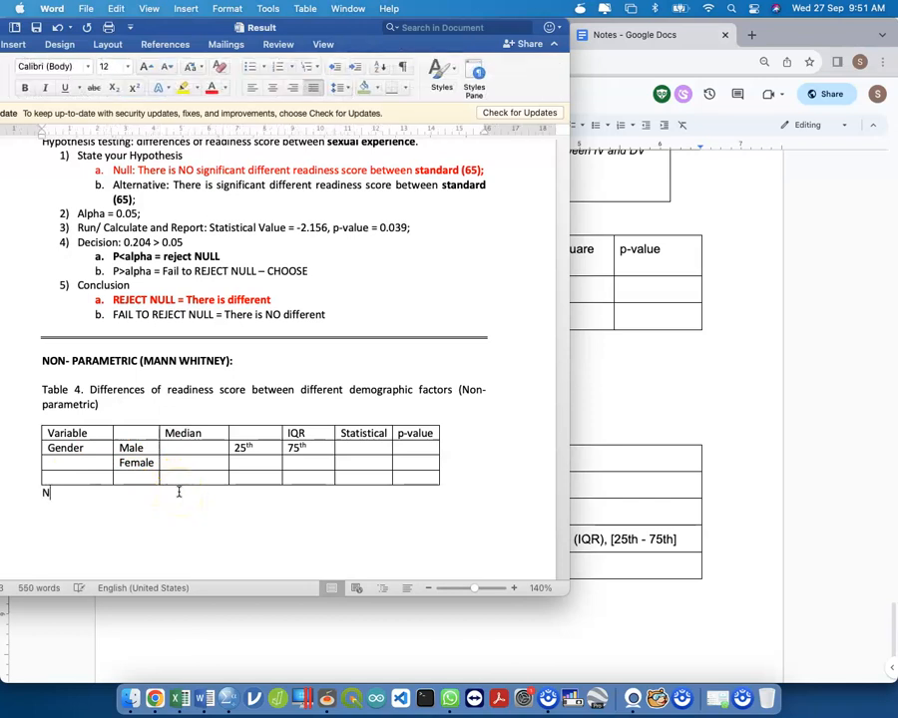
text(=30; Mann Whitney )
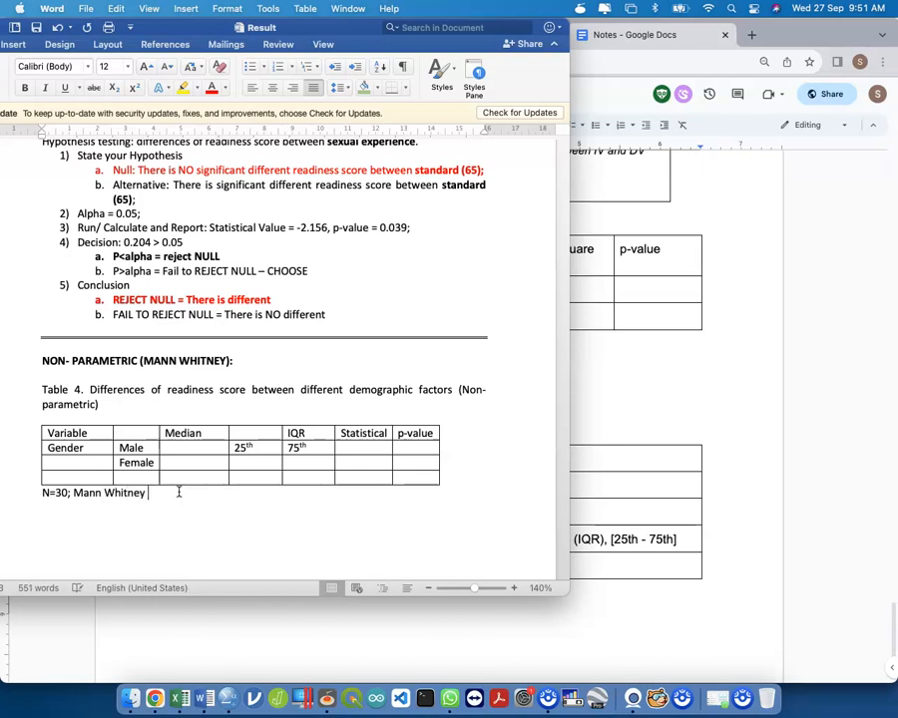
text(Test)
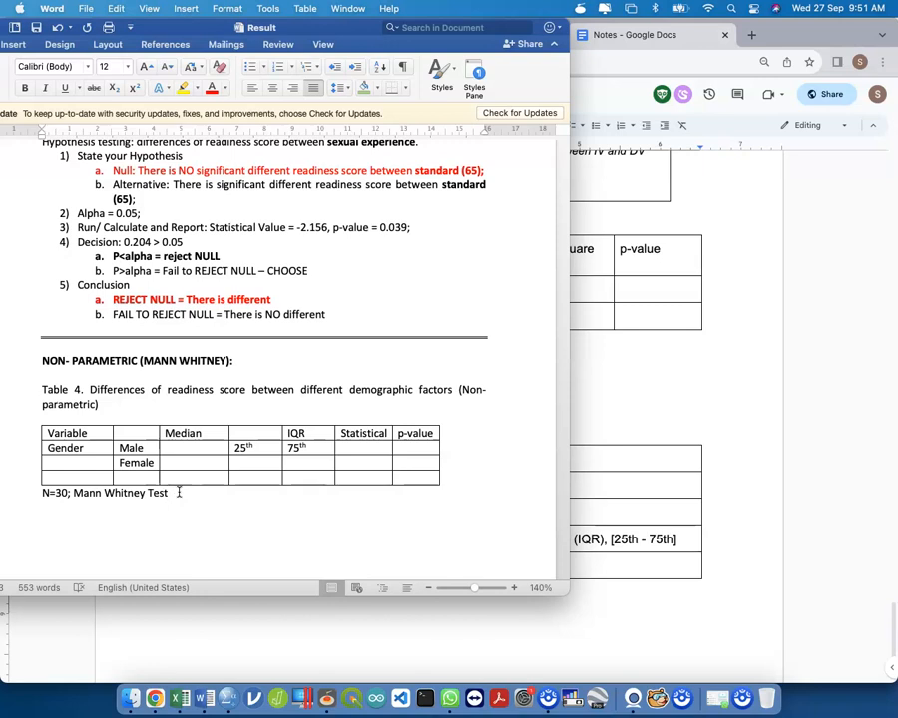
Centre the IQR header and merge it with the empty header cell before it, spanning the 25th and 75th columns
drag(264, 431, 294, 432)
click(274, 88)
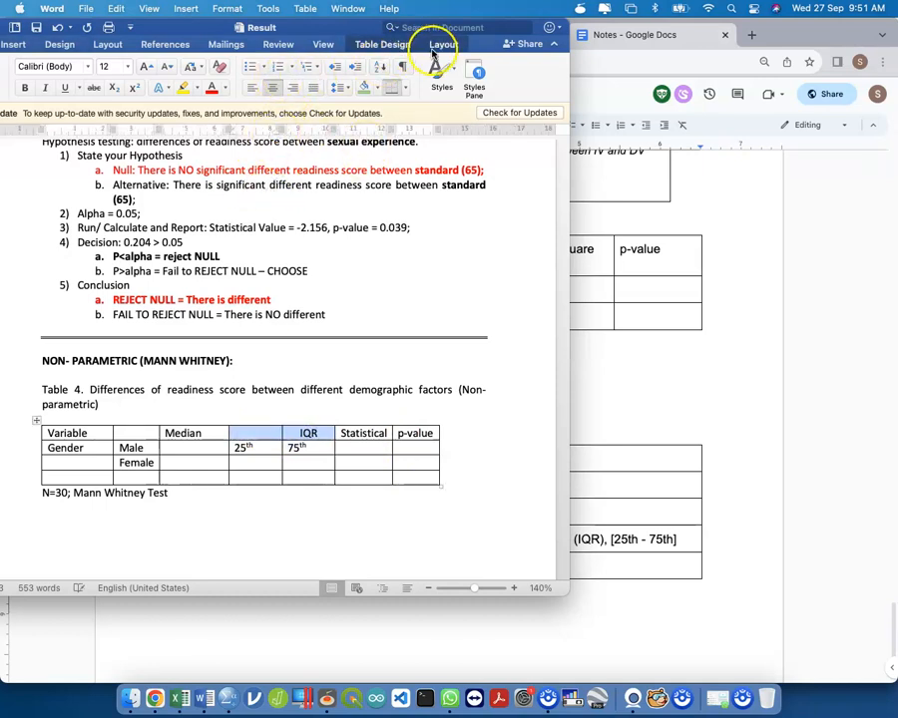
right_click(280, 432)
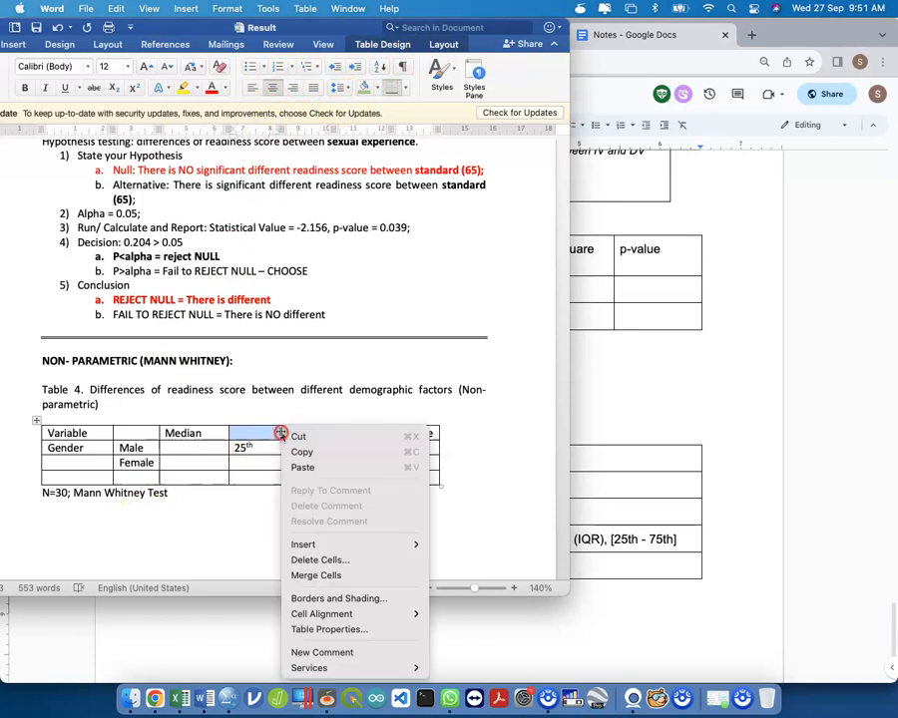
click(346, 575)
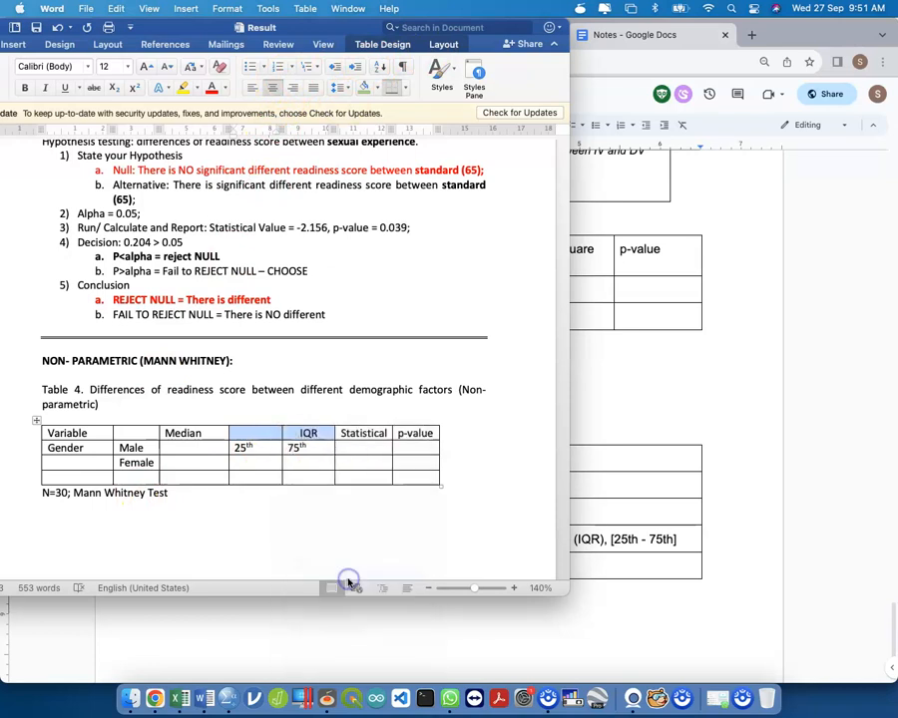
click(359, 504)
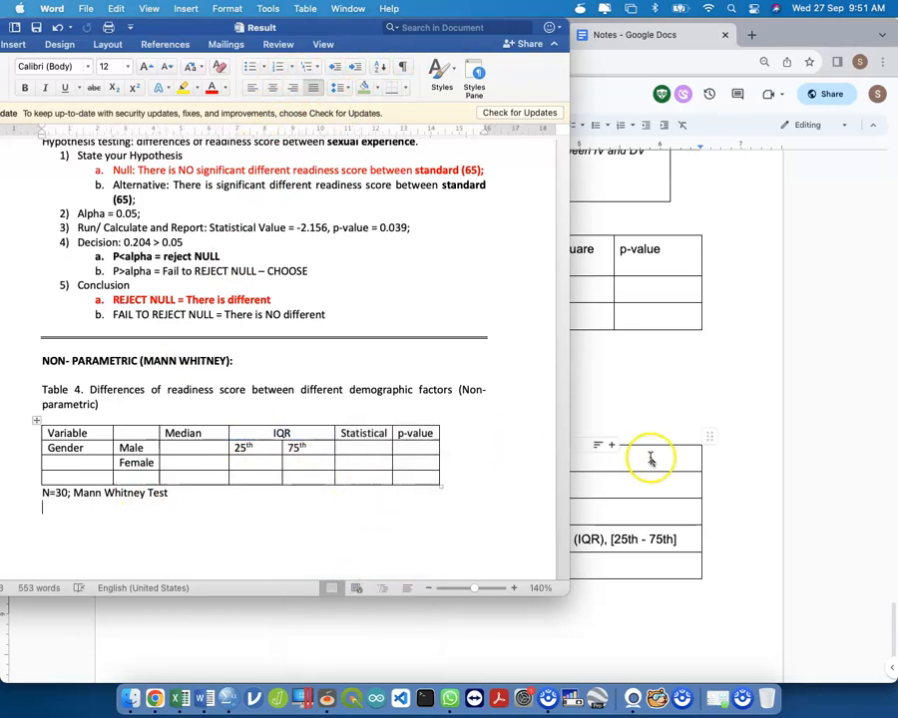
Switch to the SPSS Data Editor showing data.sav
key(ctrl+Up)
click(463, 281)
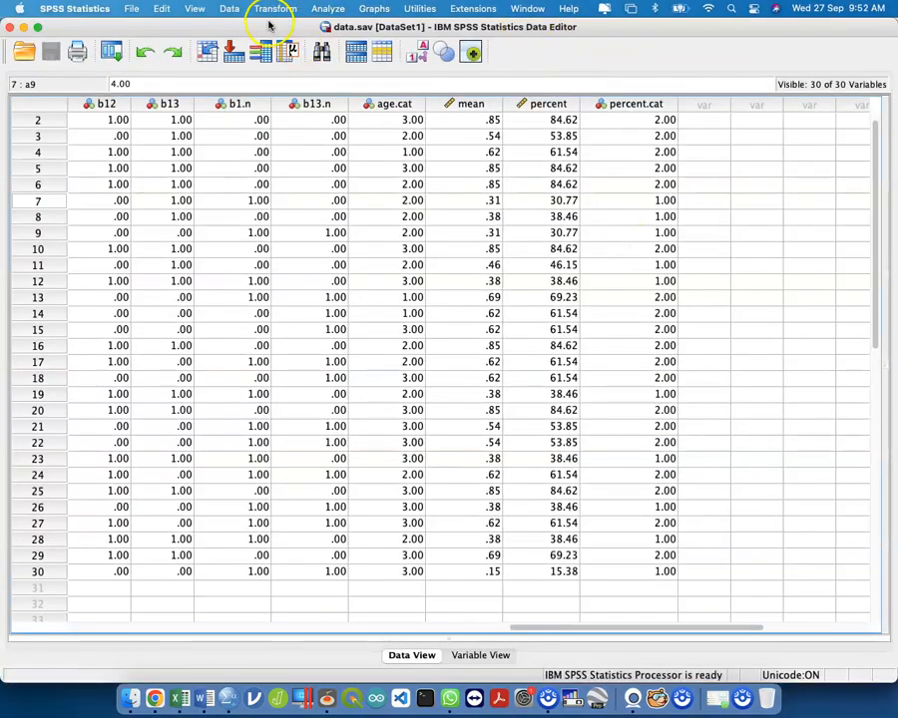
click(328, 9)
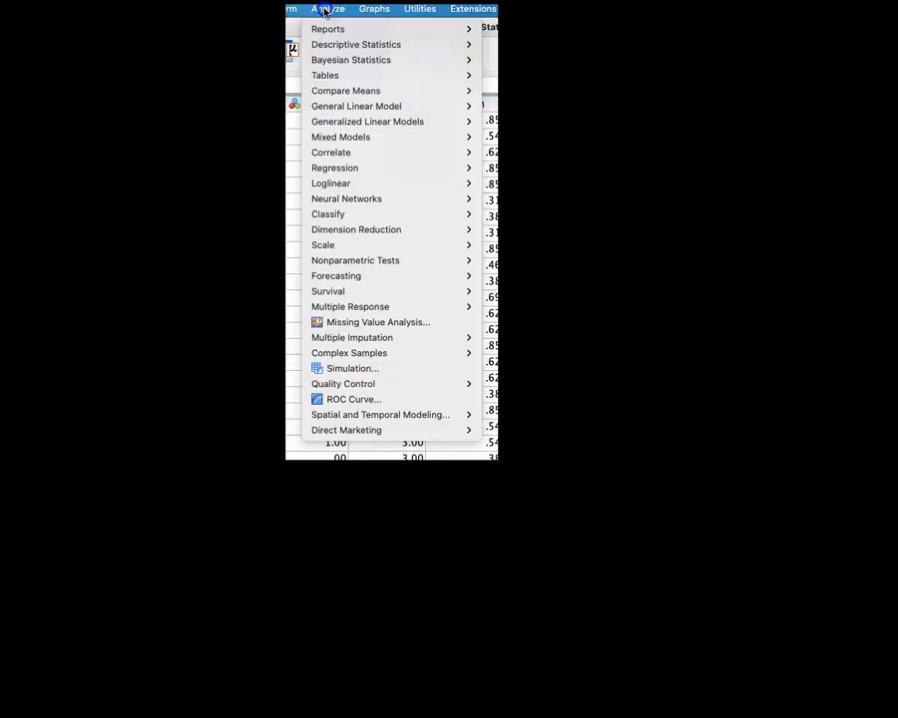
mouse_move(464, 259)
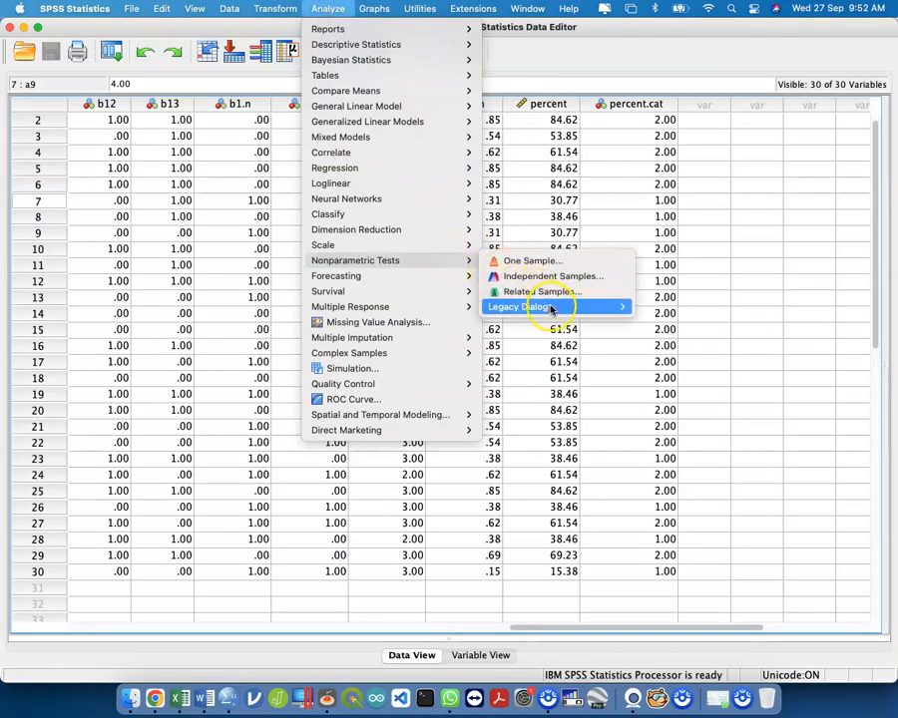
mouse_move(552, 308)
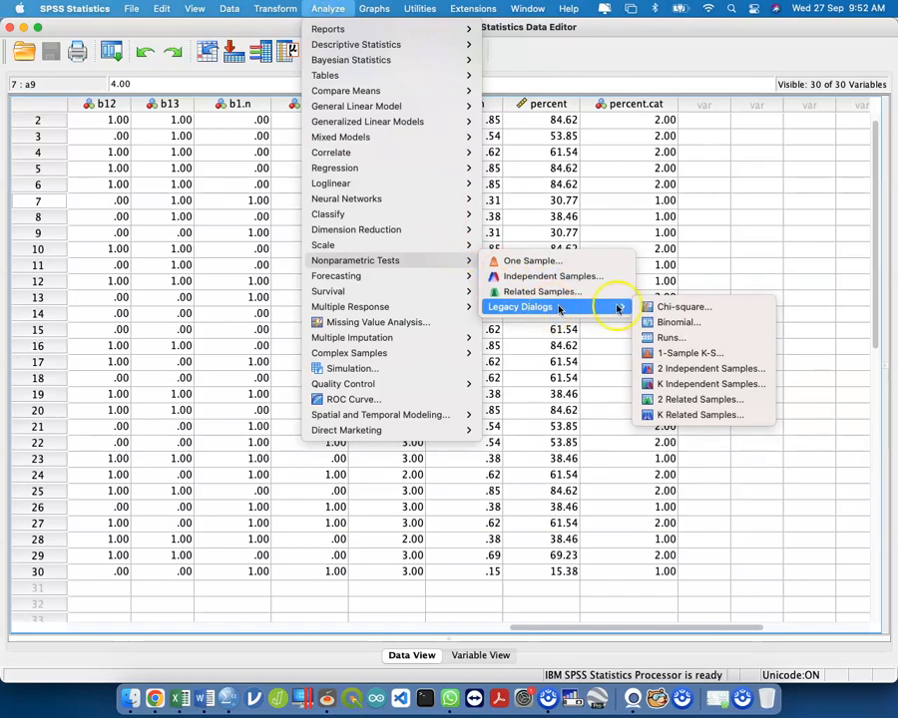
click(703, 374)
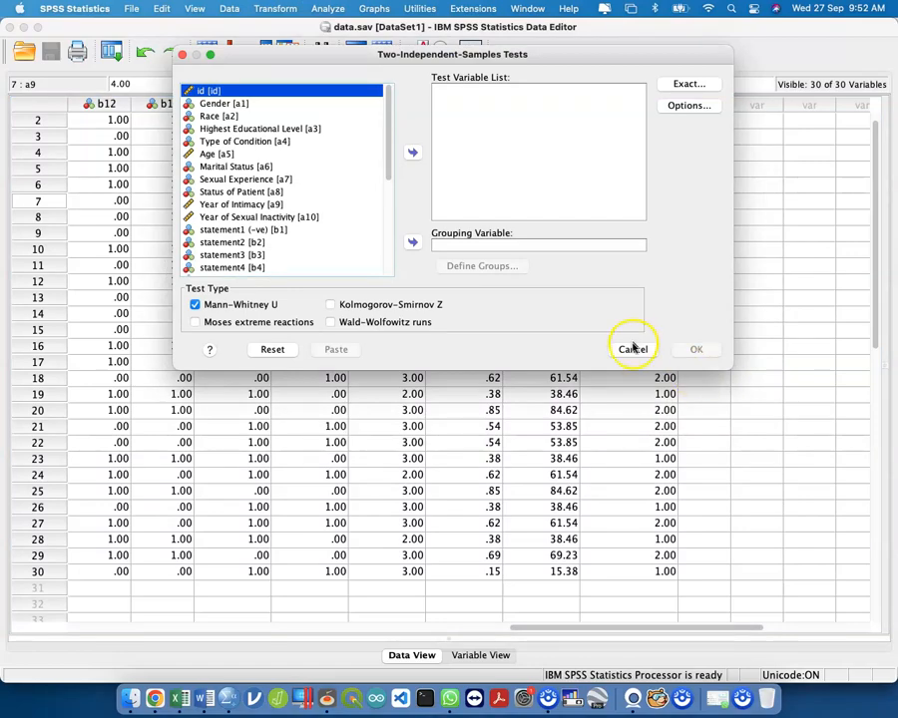
click(632, 349)
Start the legacy nonparametric test for 2 Independent Samples and set percent as the test variable
click(327, 8)
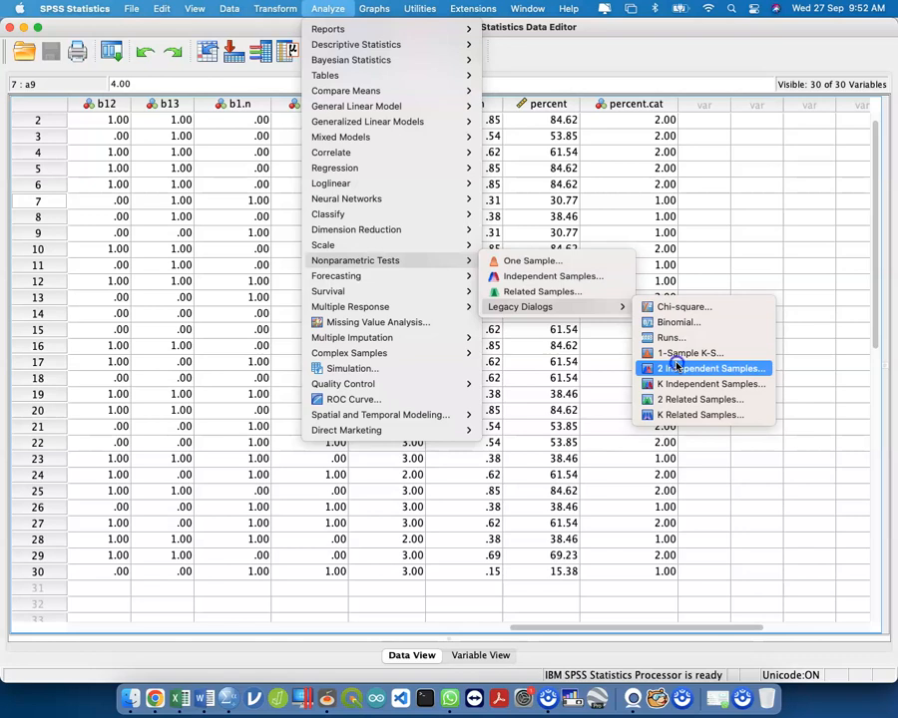
click(677, 367)
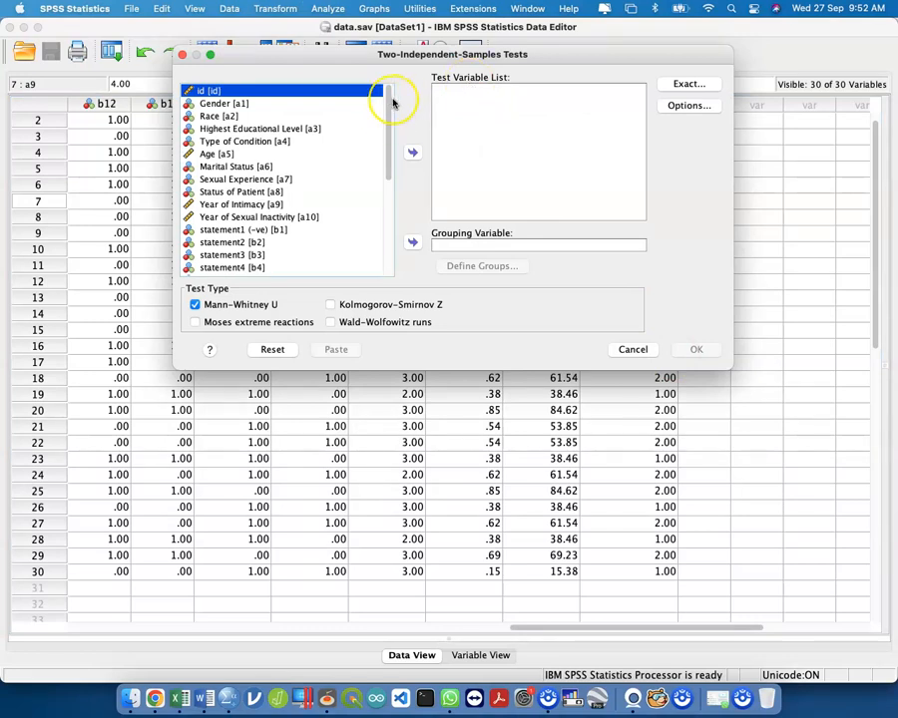
scroll(278, 194, down, 5)
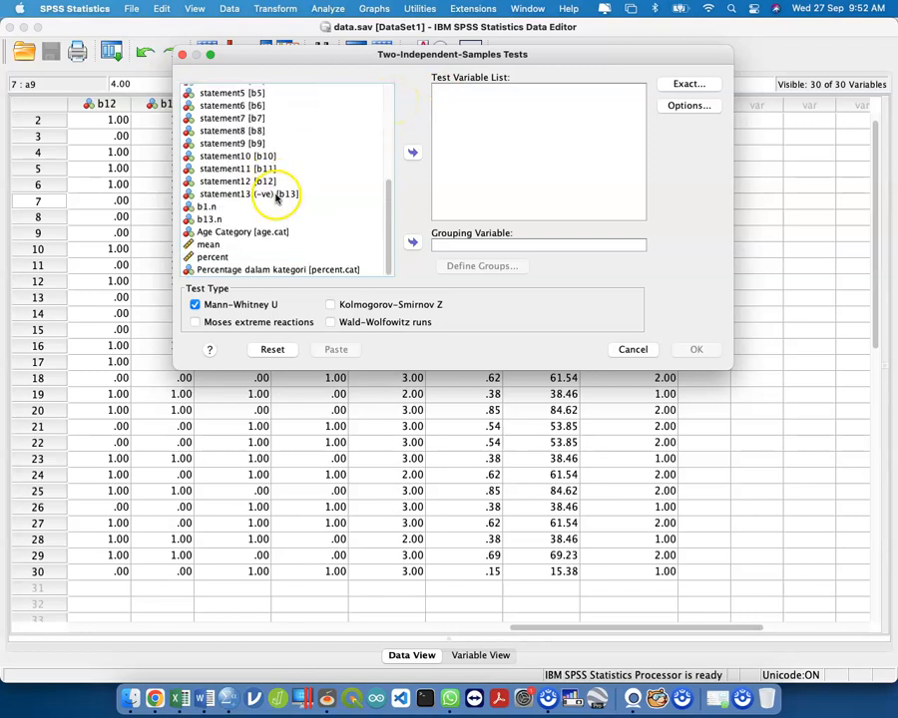
click(291, 255)
click(412, 152)
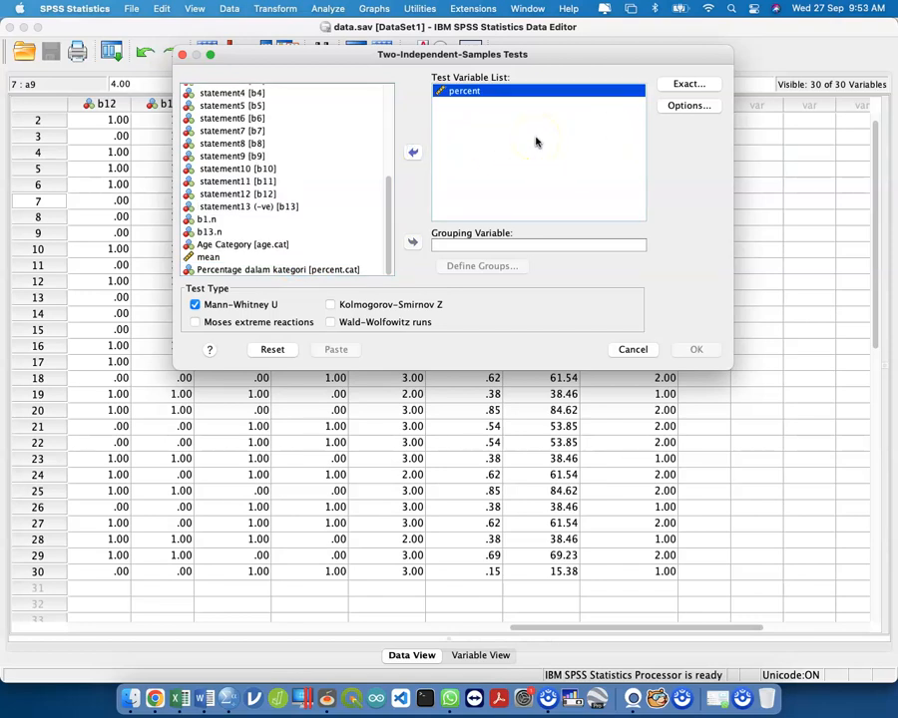
Set Gender [a1] as the grouping variable and define its groups as 1 and 2
scroll(317, 114, up, 5)
click(295, 104)
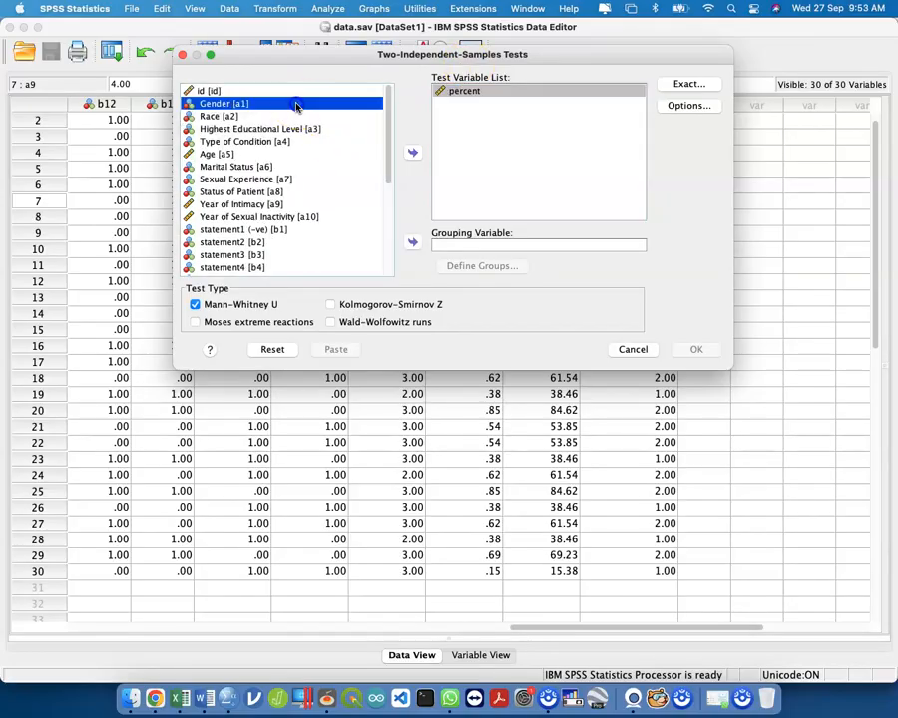
click(413, 243)
click(469, 266)
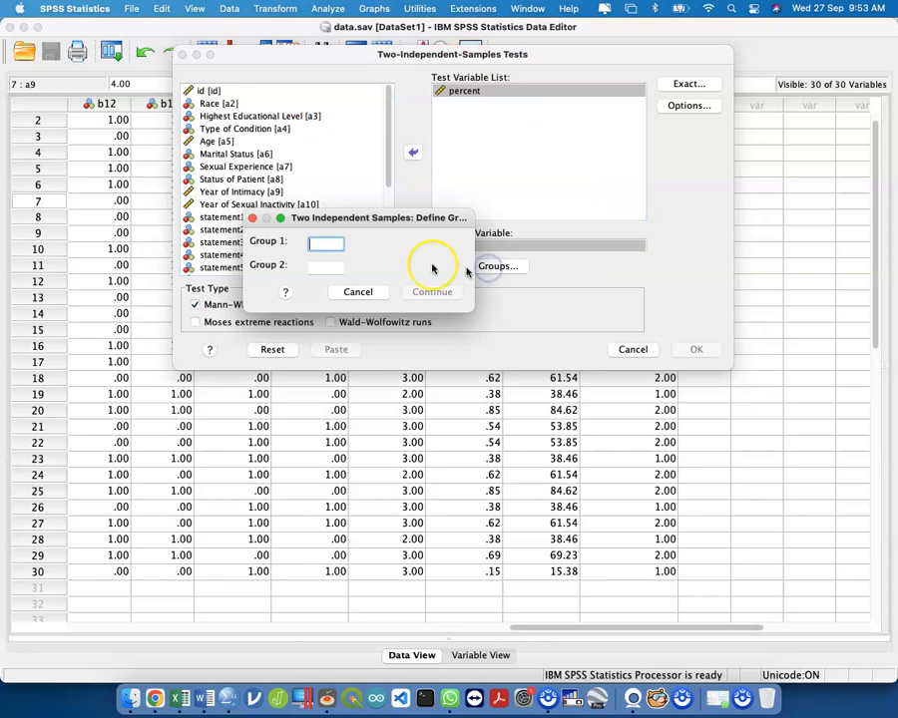
text(1)
key(Tab)
text(2)
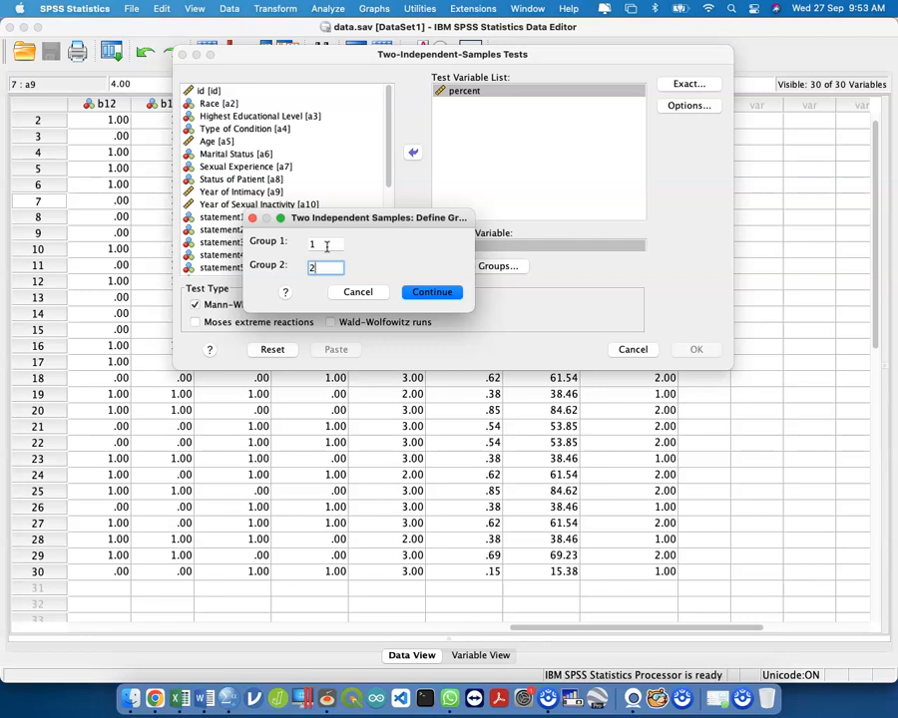
click(433, 292)
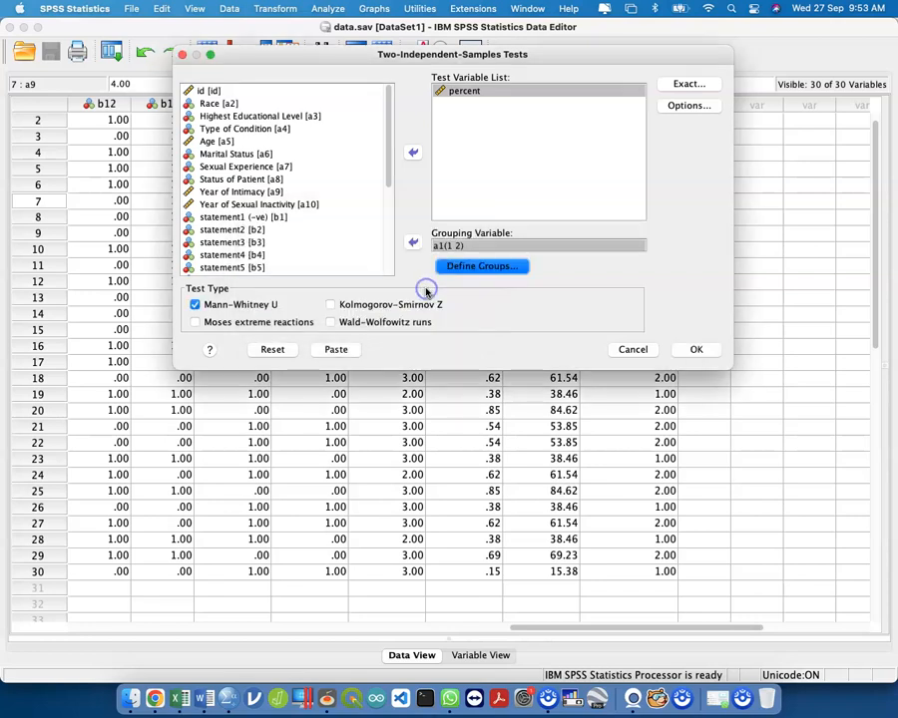
Paste the Mann-Whitney test as syntax and remove two surplus blank lines above NPAR TESTS in SyntaxADNR.sps
click(335, 351)
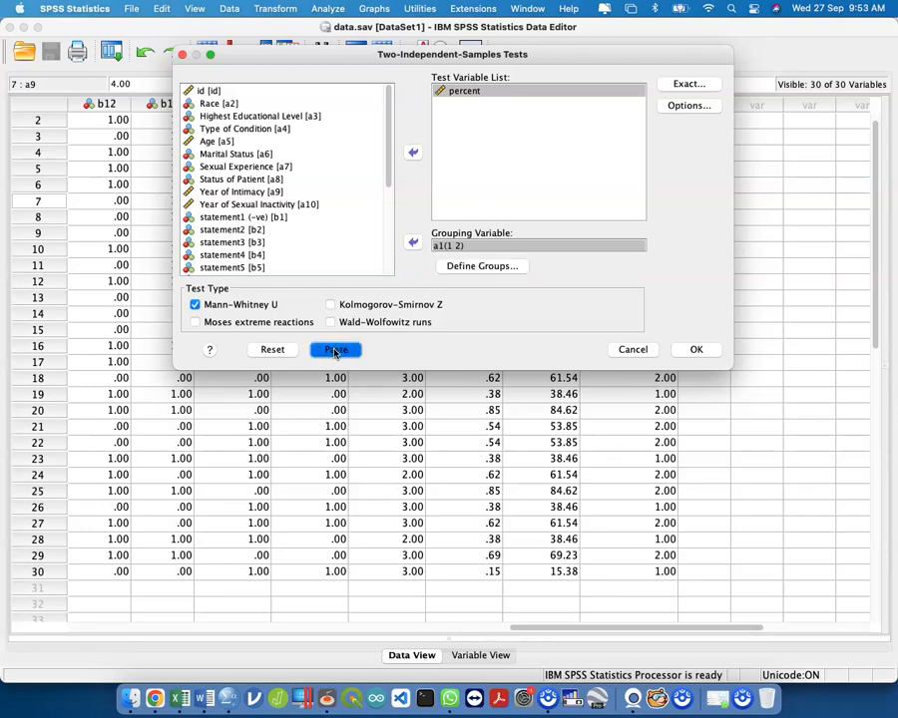
key(ctrl+Up)
click(588, 210)
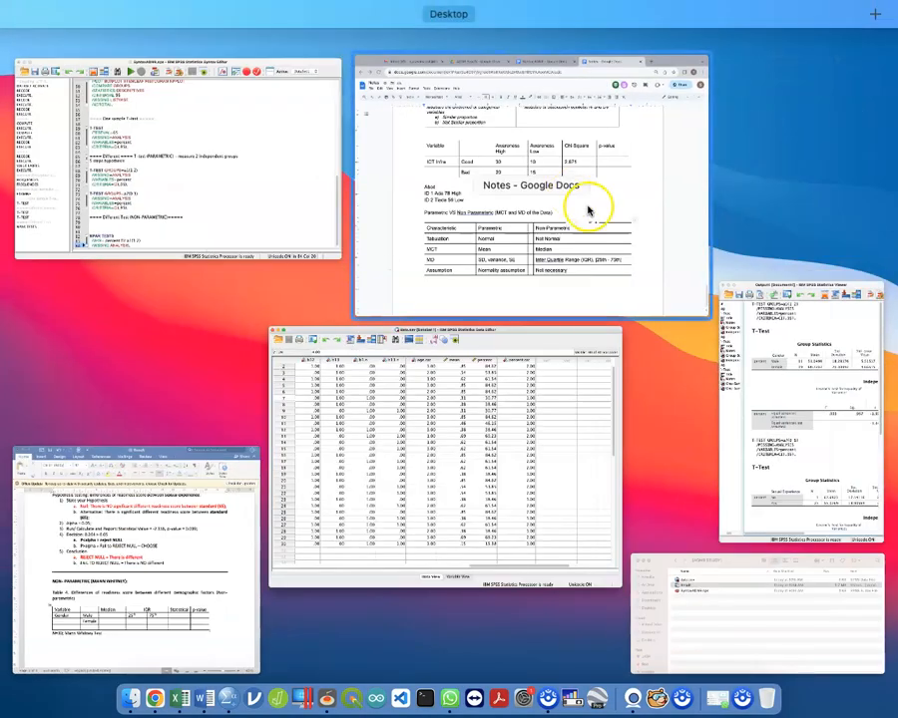
click(286, 193)
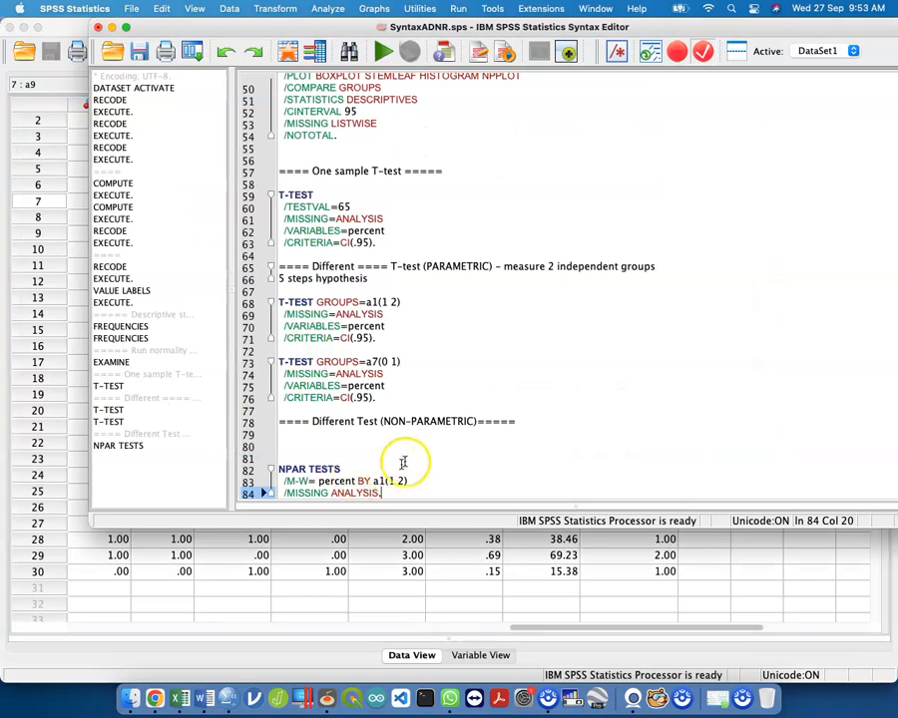
click(422, 446)
key(BackSpace)
key(BackSpace)
key(Down)
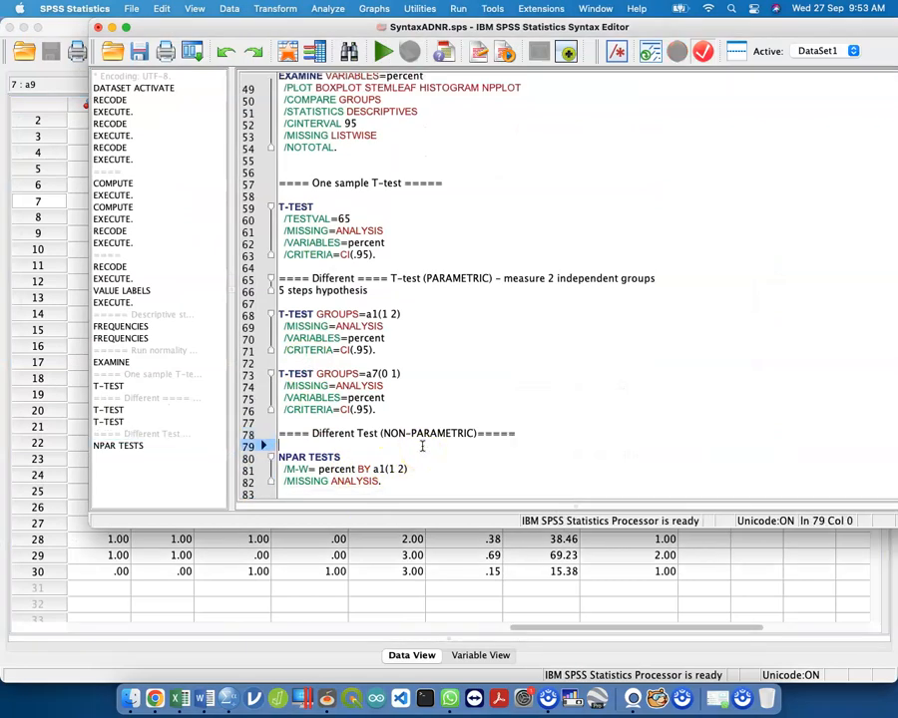
Run only the NPAR TESTS command and examine the Ranks and Test Statistics tables in the output
key(shift+Down)
key(shift+End)
key(shift+Down)
key(shift+Down)
key(shift+End)
key(super+r)
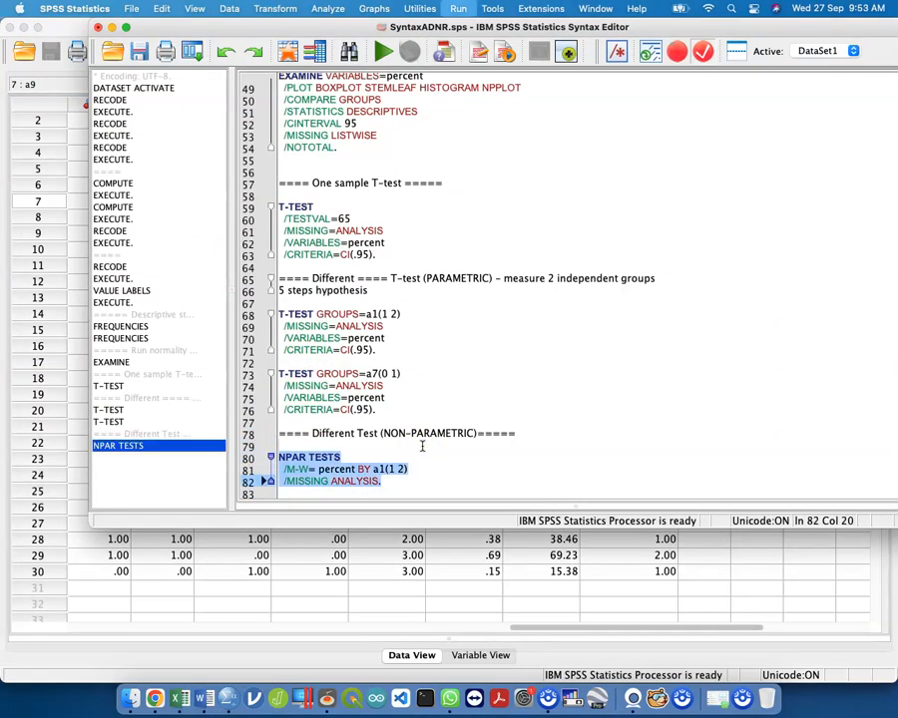
click(691, 440)
scroll(692, 439, down, 1)
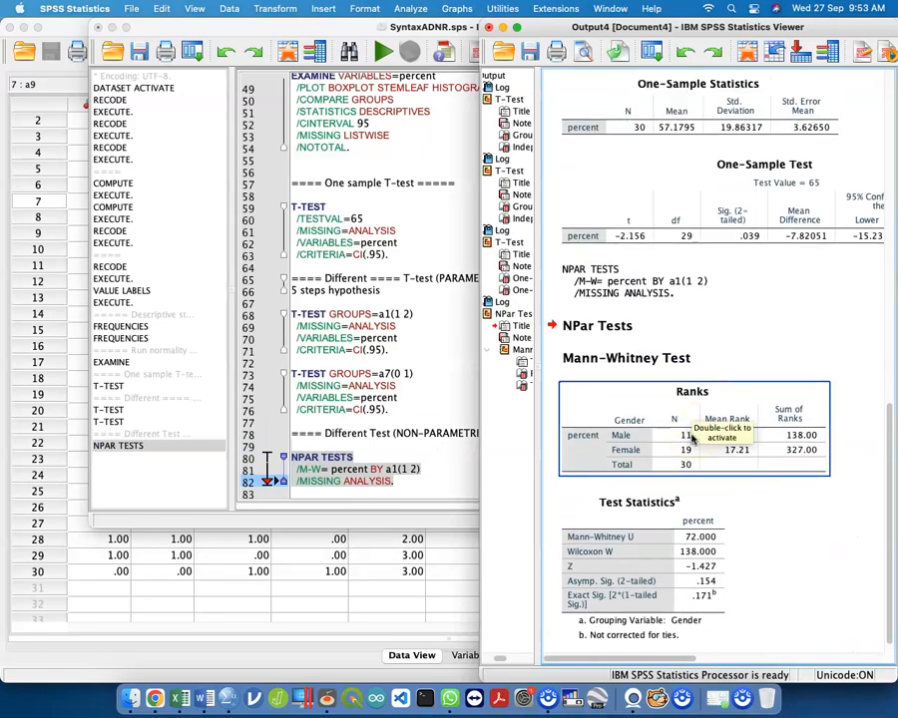
click(698, 579)
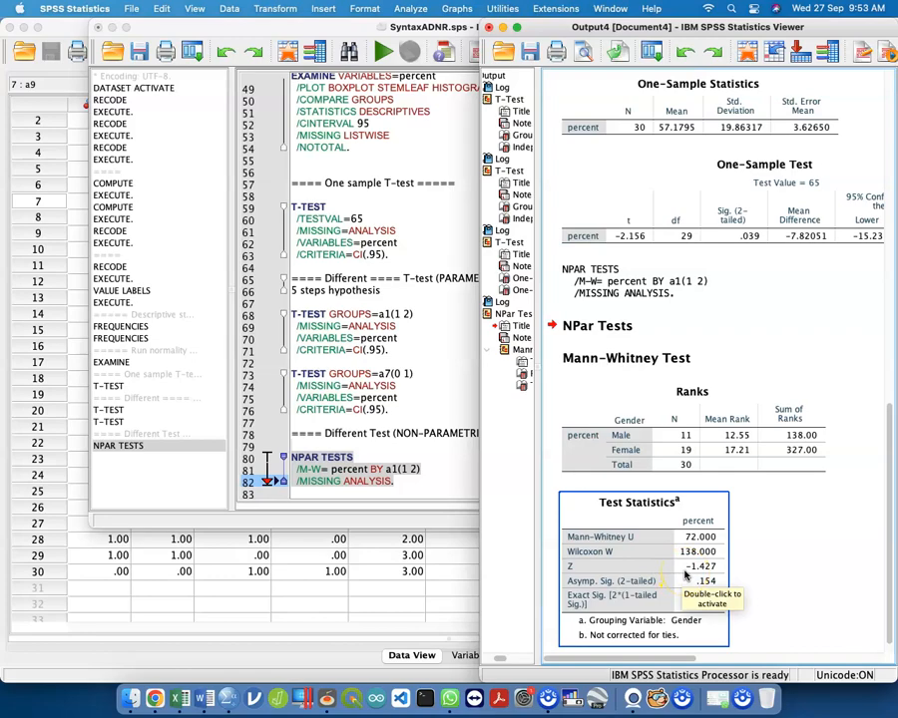
Return to the Word results document and enter the Z value -1.427 in the Female row's Statistical cell
key(ctrl+Up)
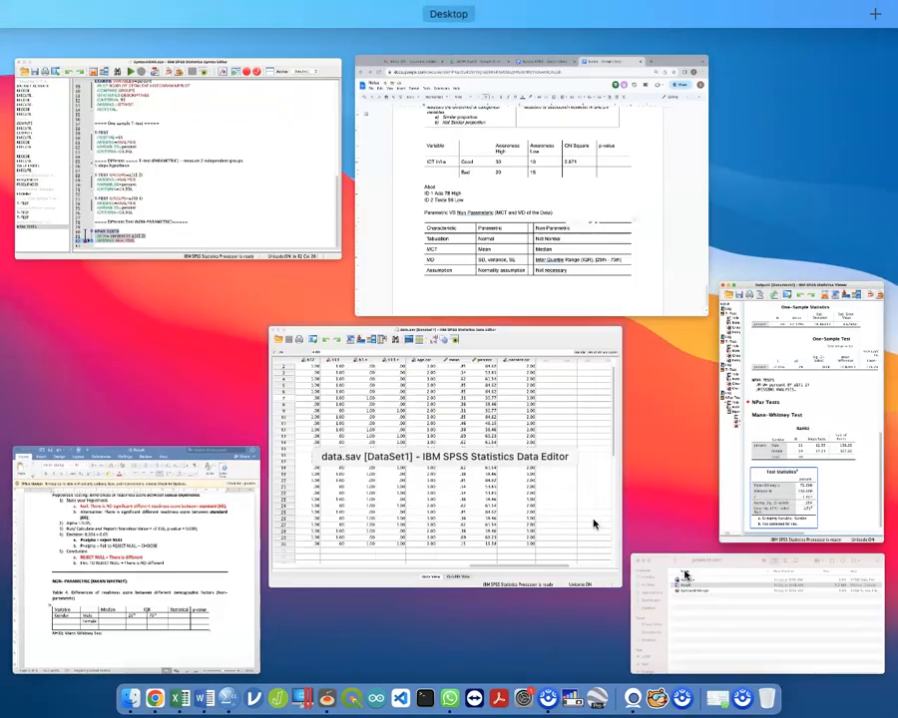
click(187, 562)
click(377, 465)
text(-1.4)
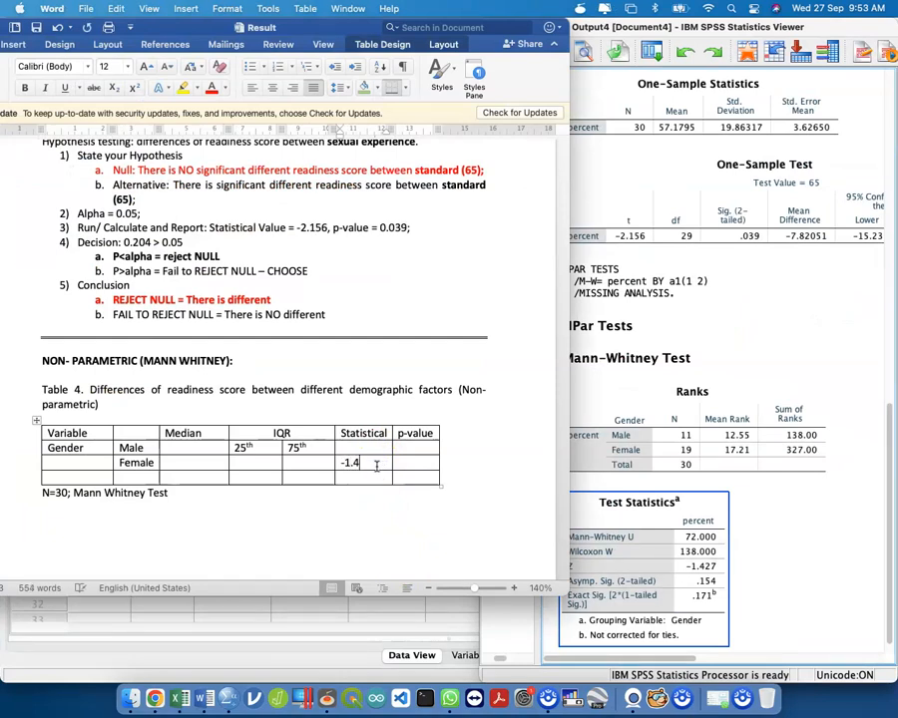
text(27)
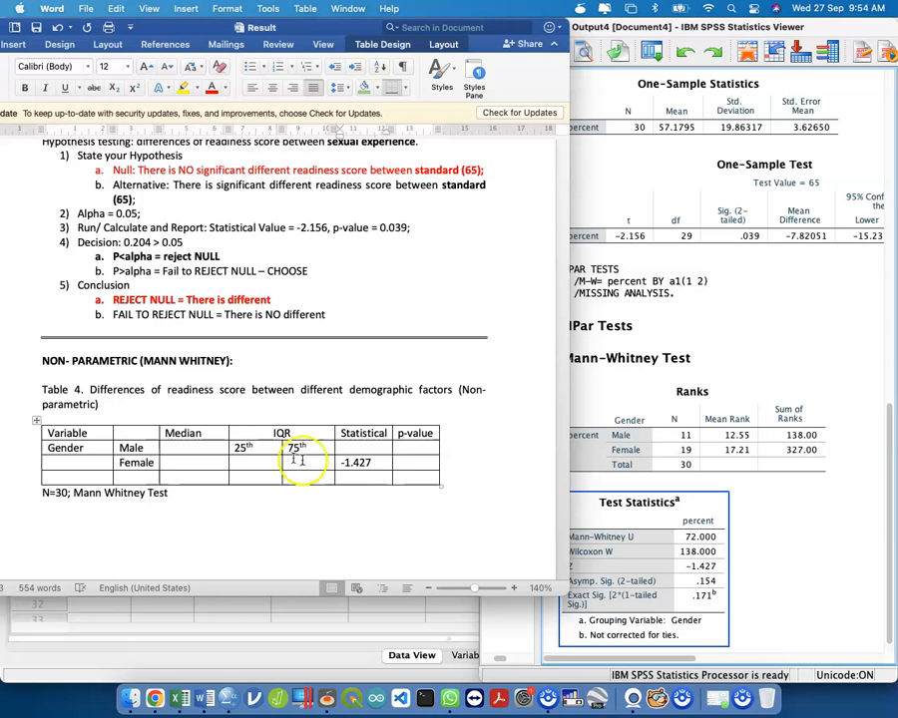
Move the Gender, Male and Female labels in Table 4 down one row, below the 25th and 75th subheadings
mouse_move(62, 451)
mouse_down()
mouse_move(120, 449)
mouse_move(122, 461)
mouse_move(63, 436)
mouse_move(66, 467)
mouse_up()
drag(125, 450, 128, 460)
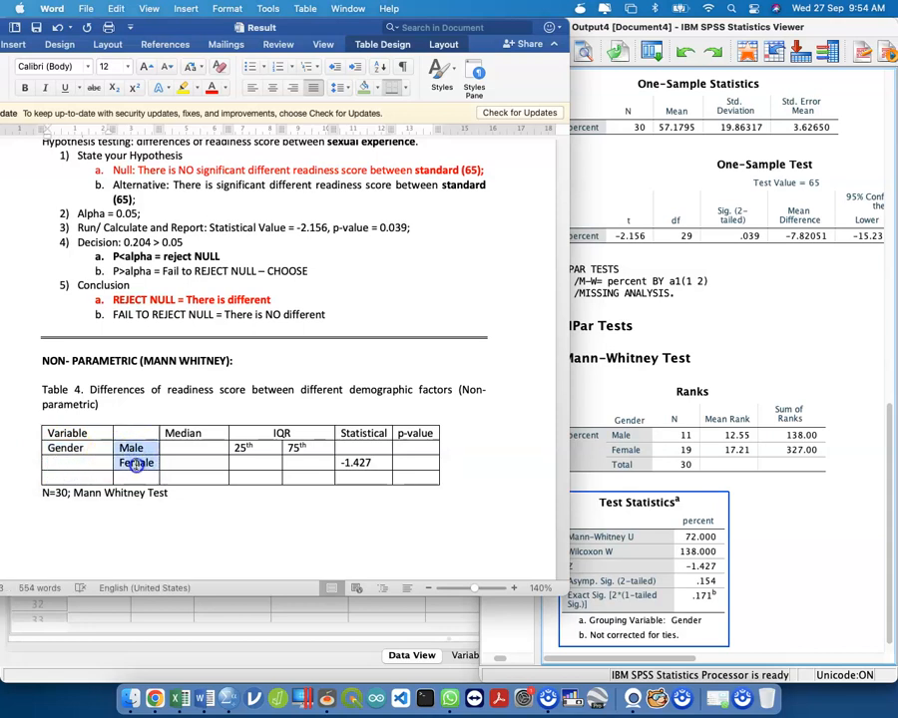
key(BackSpace)
key(super+z)
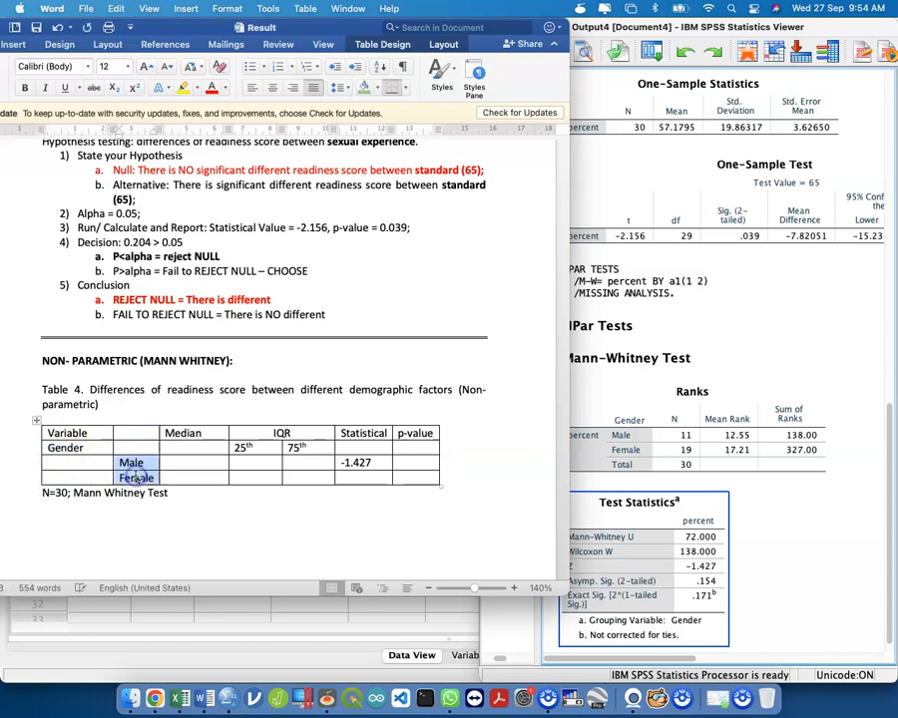
click(44, 450)
mouse_move(44, 450)
mouse_down()
mouse_move(70, 452)
mouse_move(52, 463)
mouse_up()
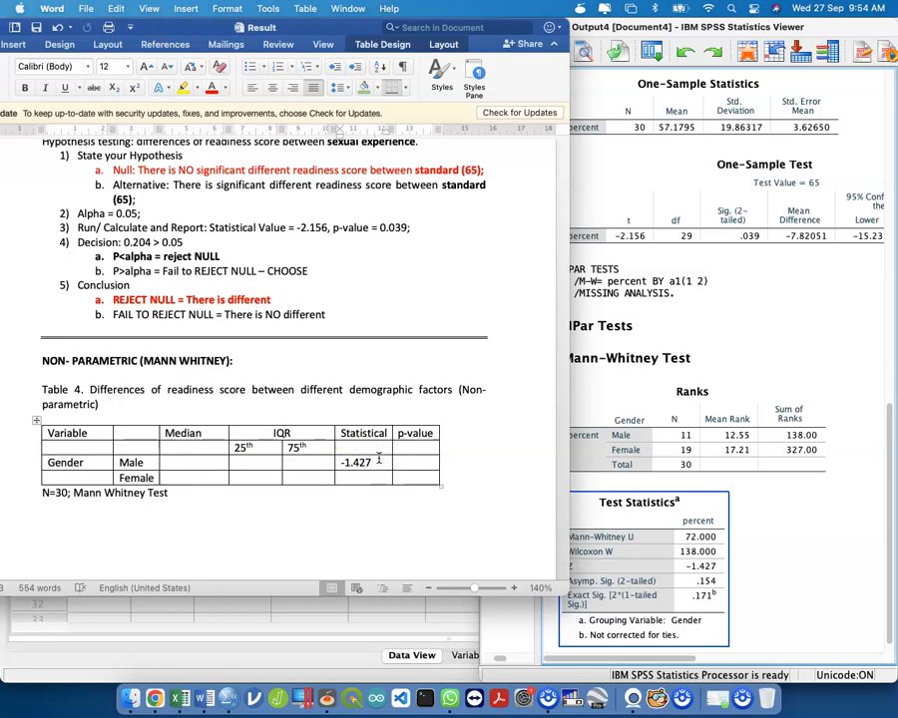
Enter the asymptotic significance 0.154 from the SPSS output as the p-value in Table 4's Male row
click(673, 583)
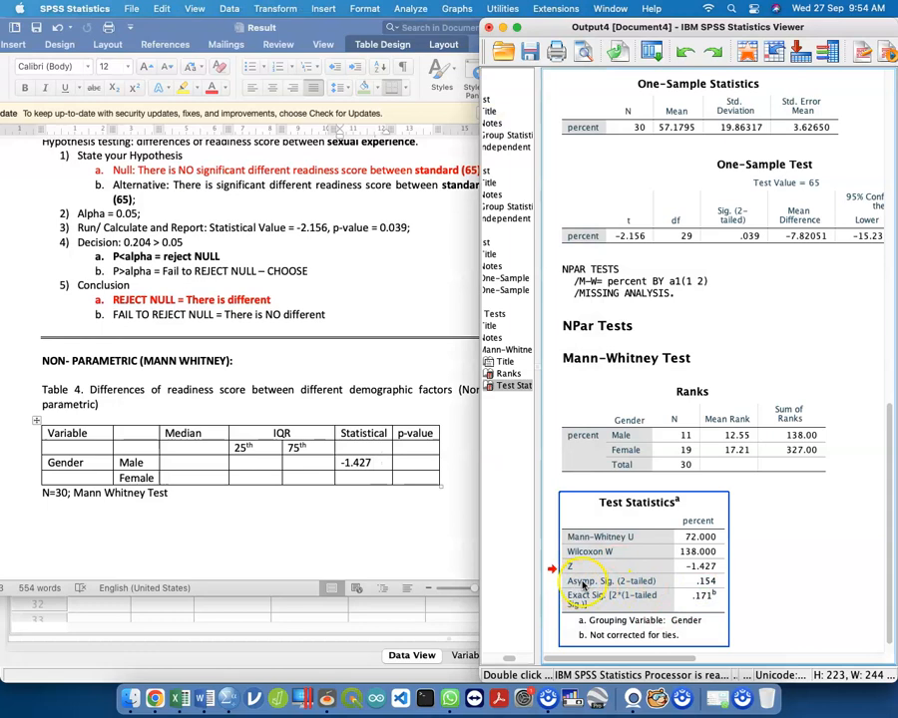
click(427, 463)
text(0)
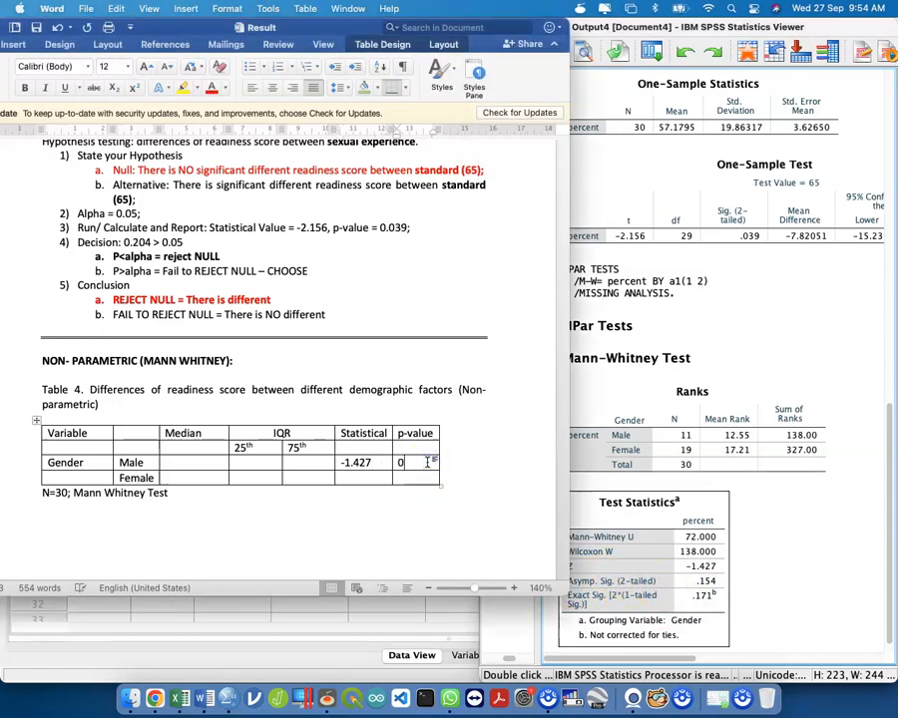
text(.154)
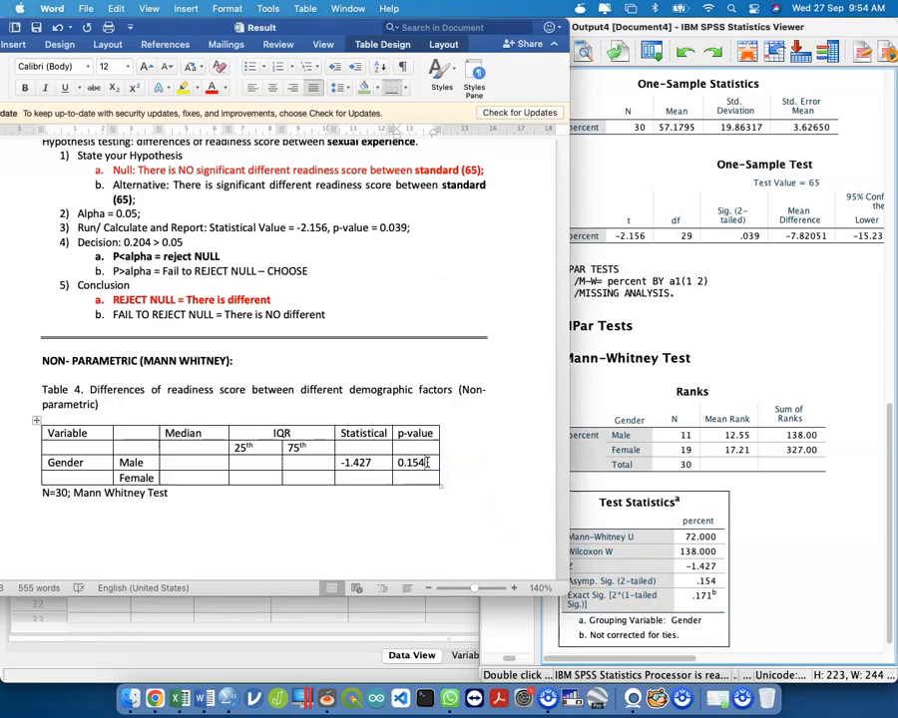
click(442, 443)
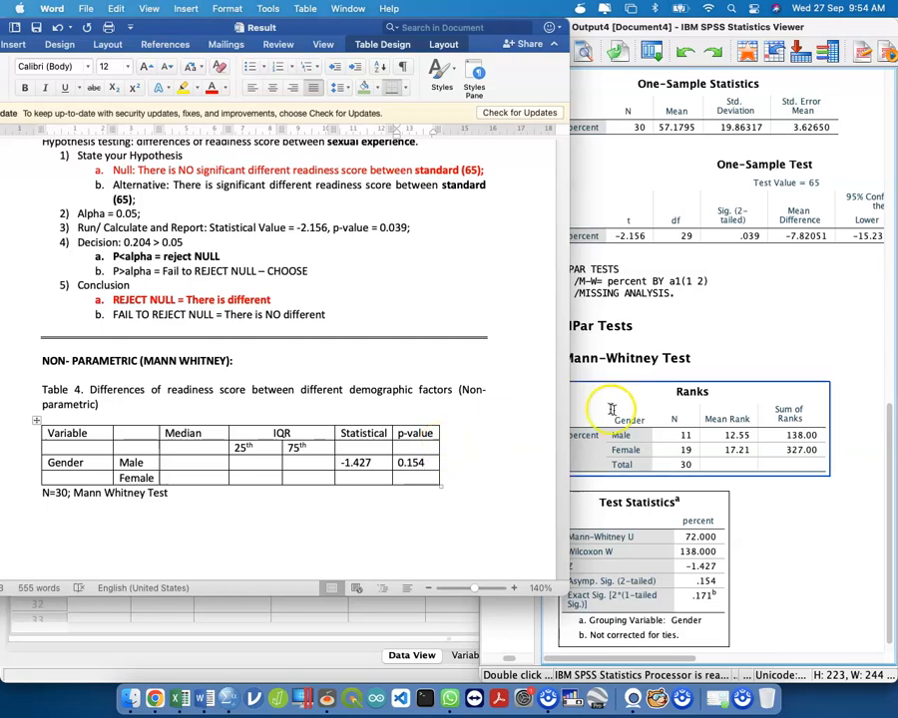
Look over the Ranks table, and return to SyntaxADNR.sps with a taller window and the cursor on the blank line below NPAR TESTS
click(670, 451)
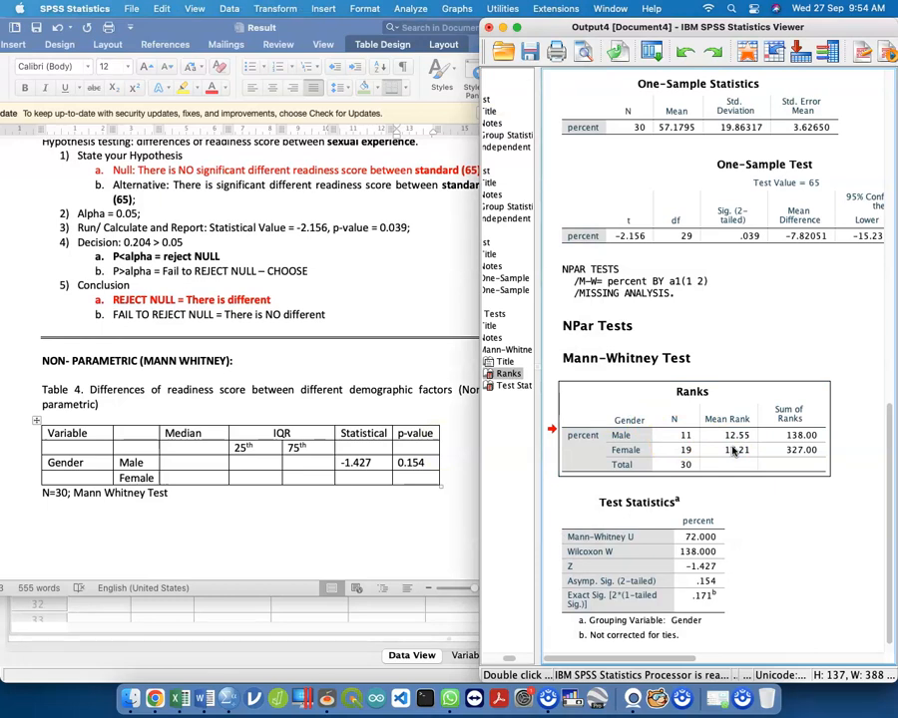
click(803, 436)
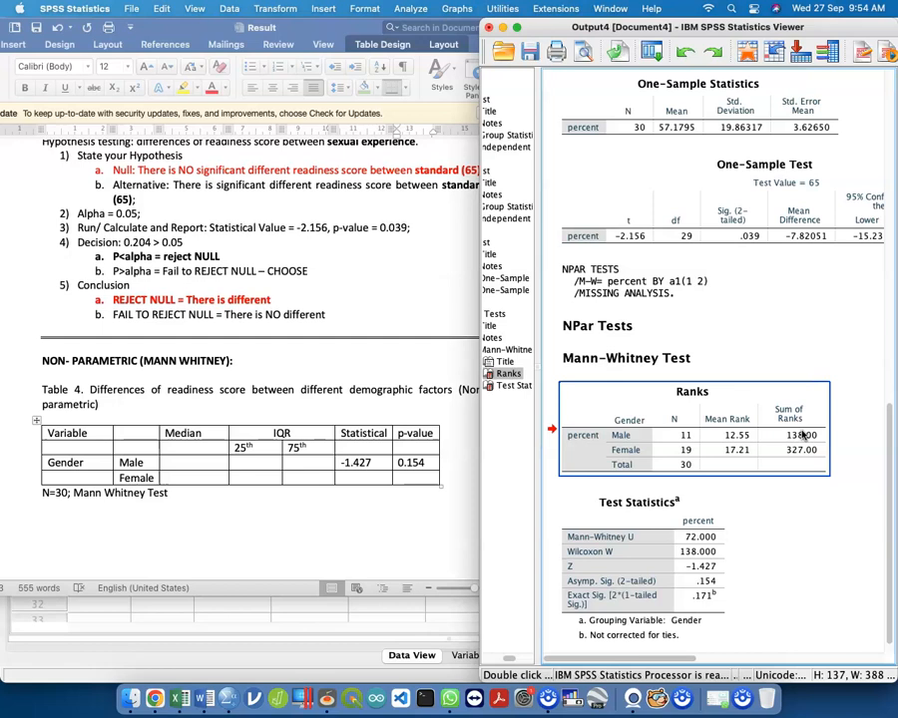
click(655, 125)
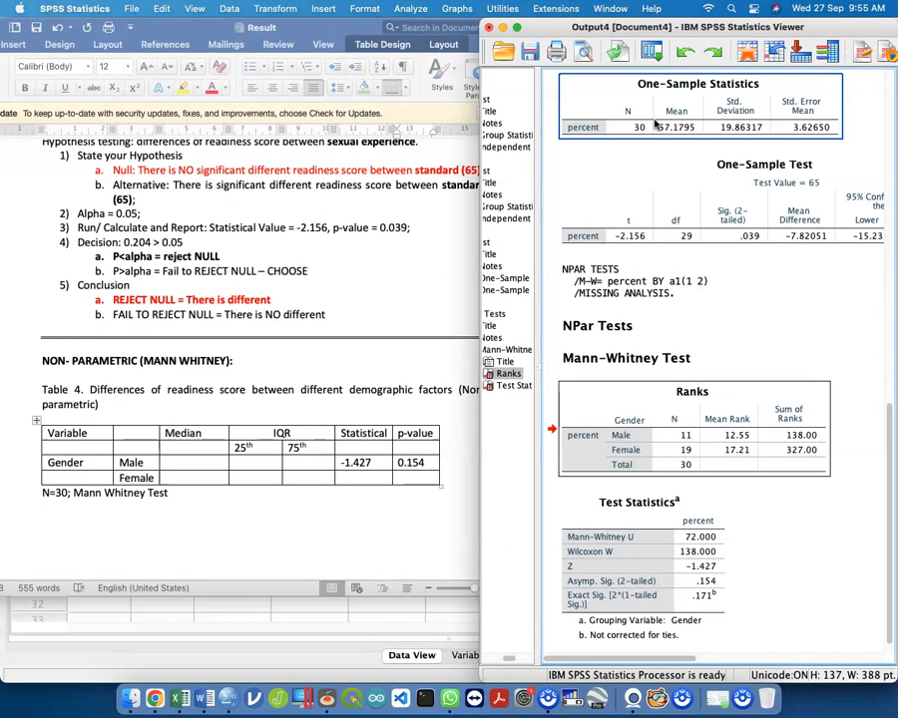
key(ctrl+Up)
click(293, 160)
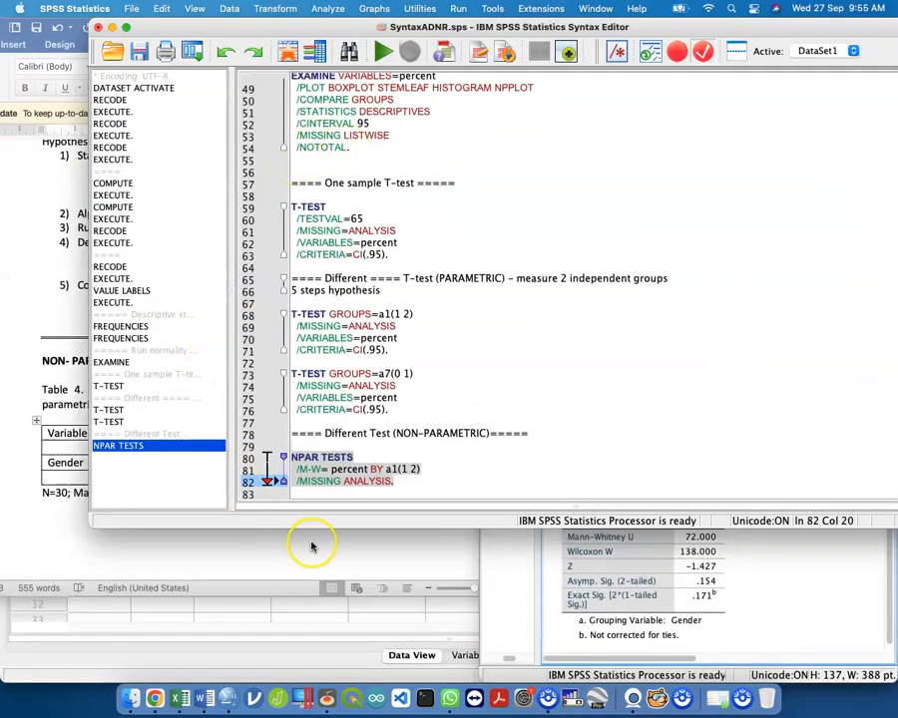
drag(333, 526, 321, 617)
click(426, 580)
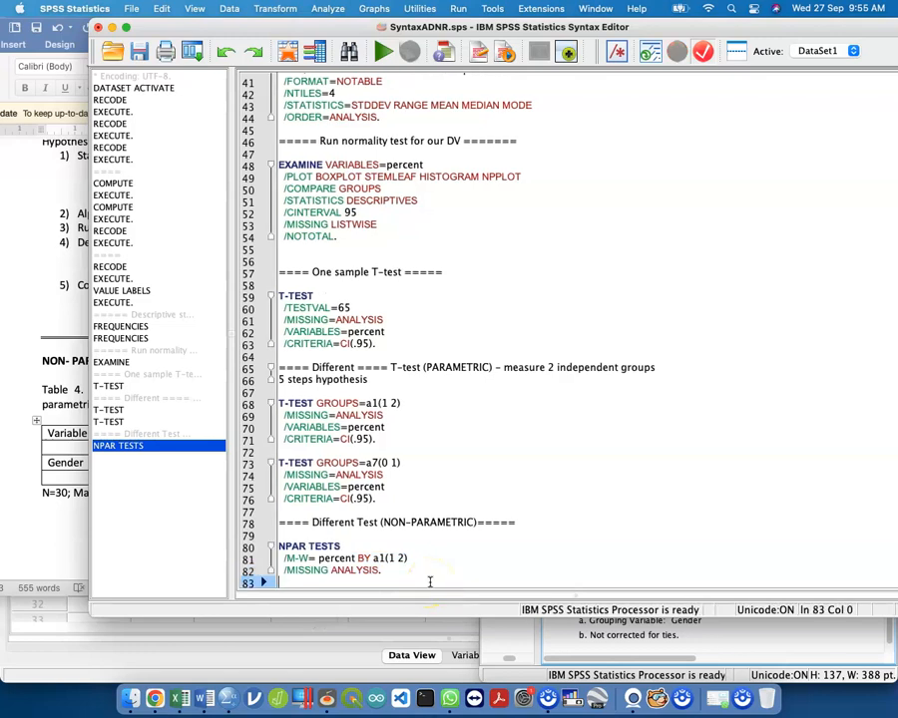
Paste syntax for a Split File that compares groups based on Gender [a1], sorting the file by the grouping variable
click(225, 9)
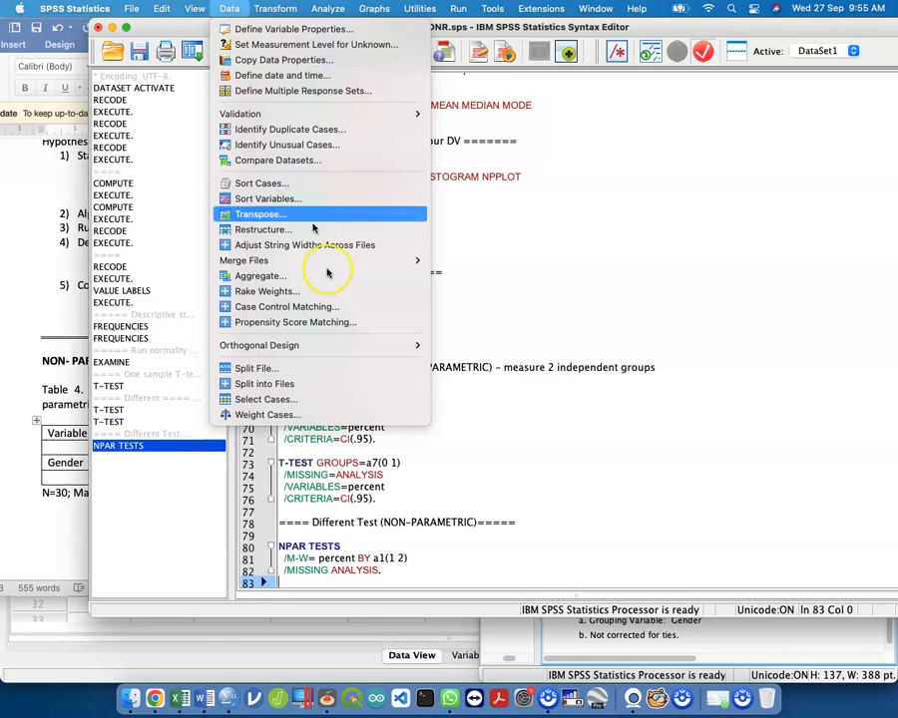
click(352, 374)
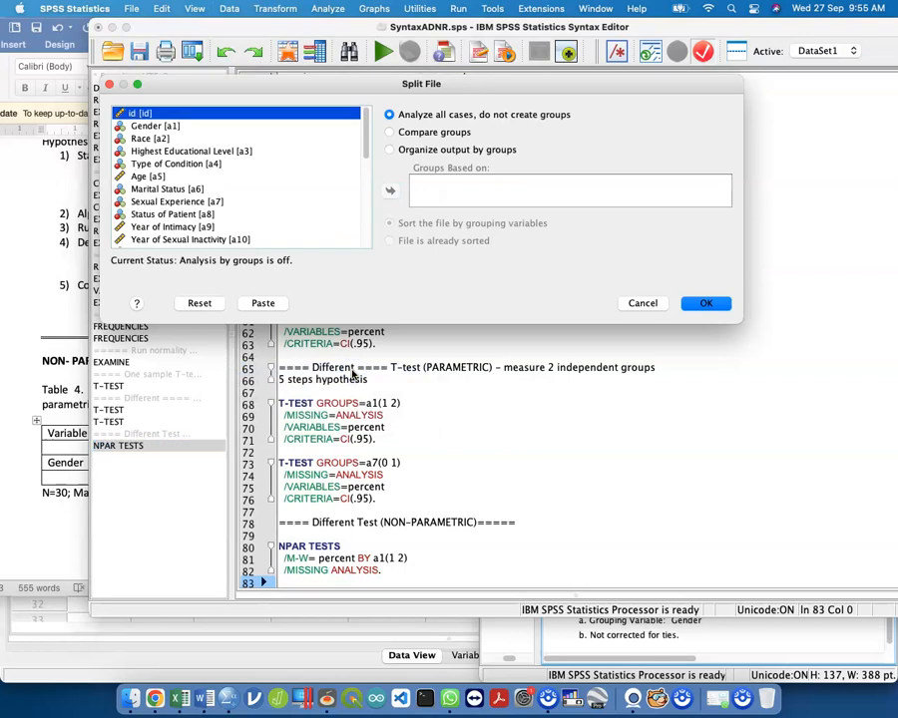
click(418, 133)
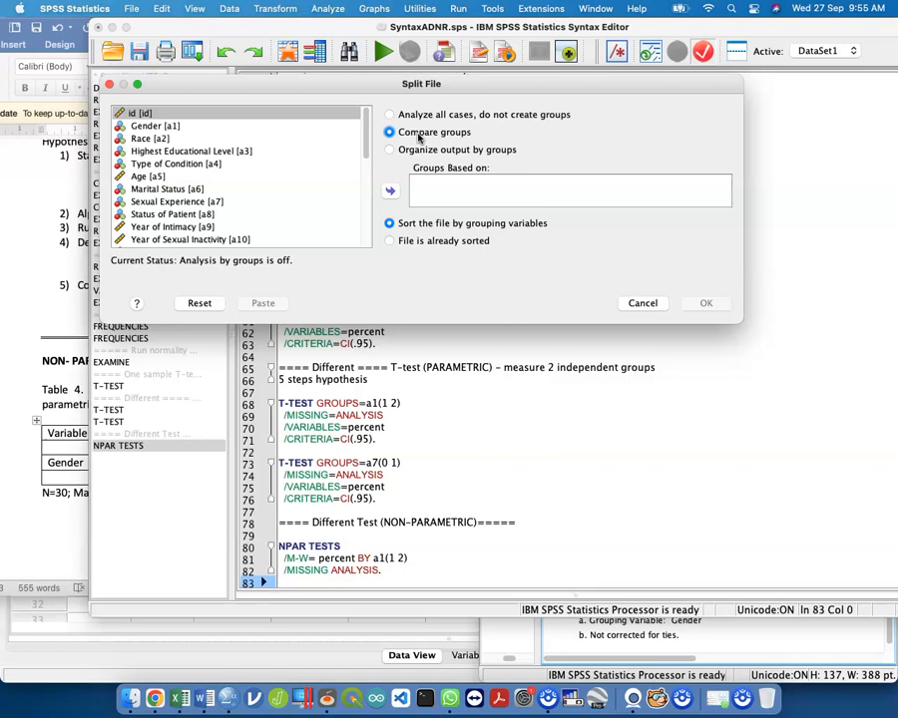
click(173, 126)
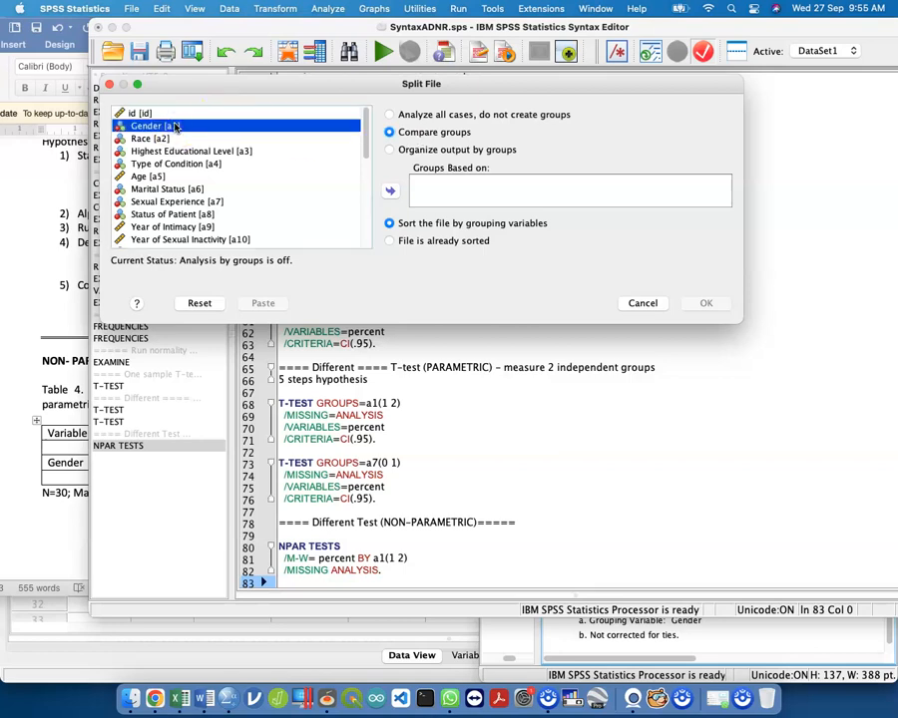
click(390, 190)
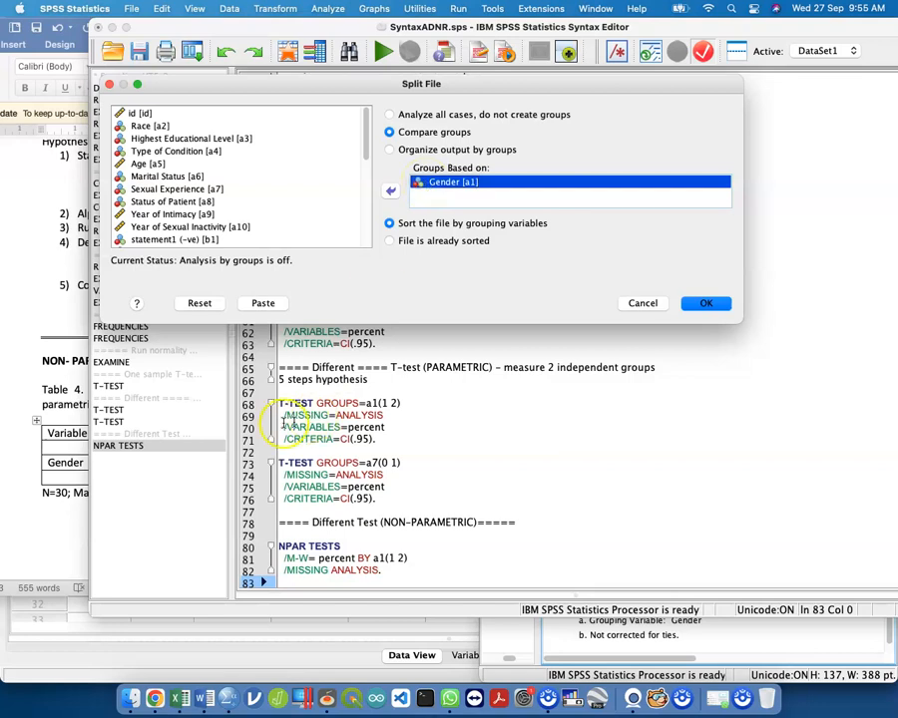
click(260, 304)
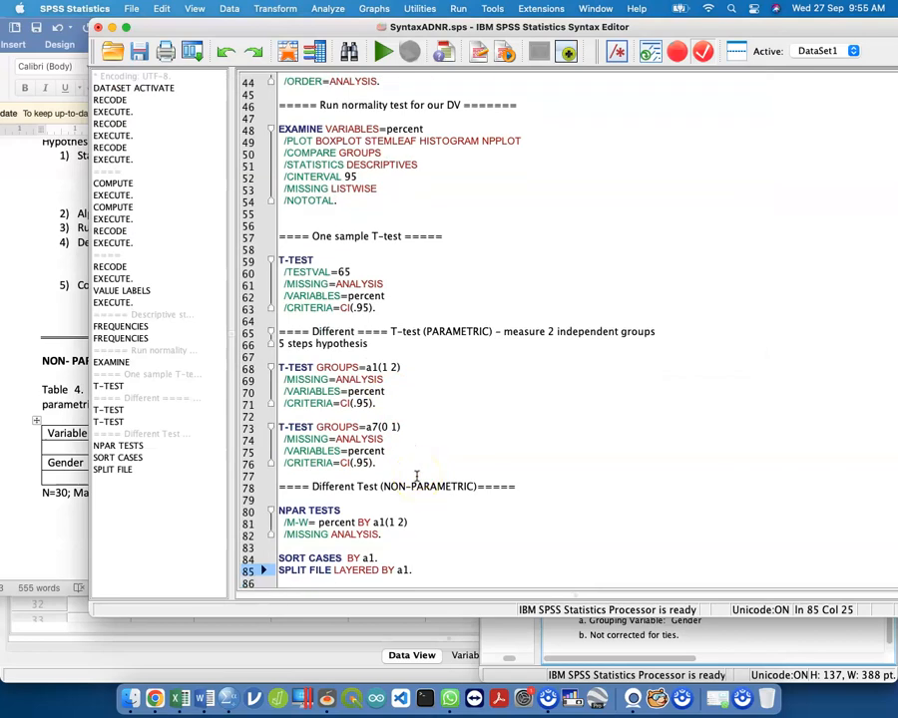
click(472, 574)
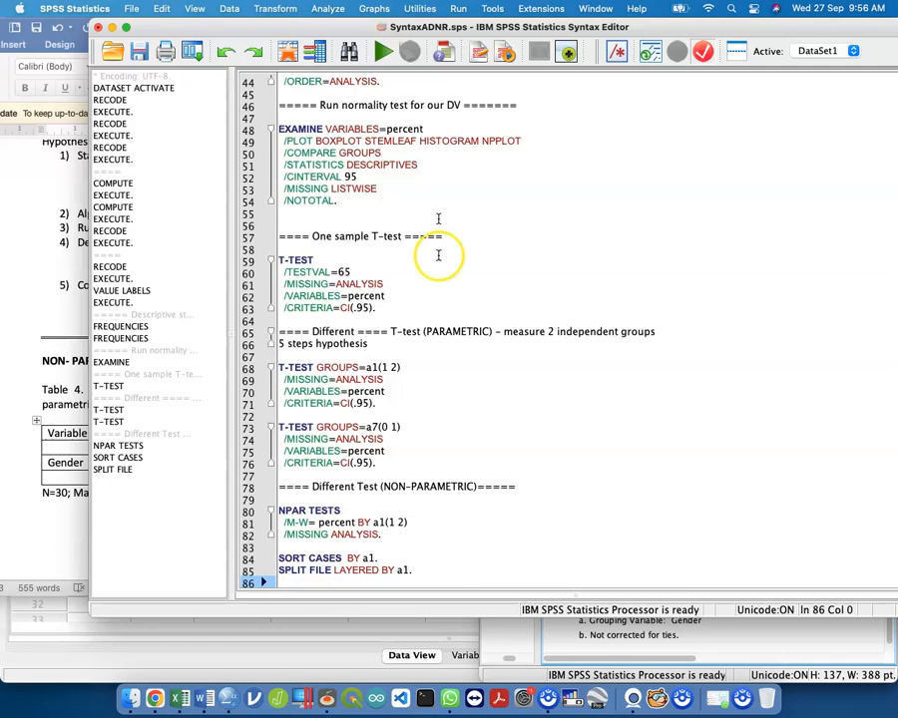
click(332, 8)
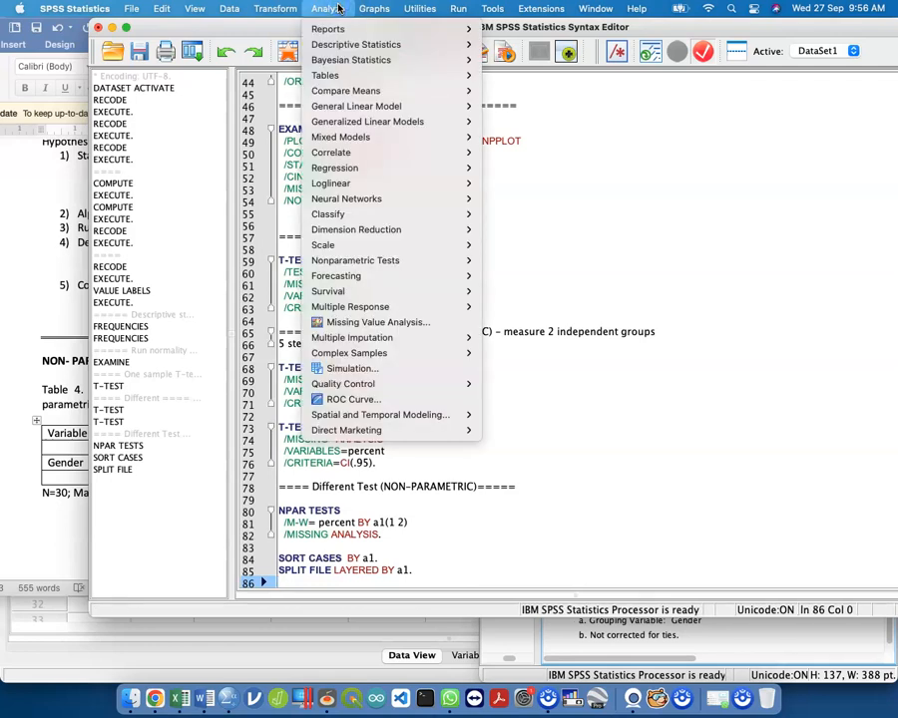
mouse_move(339, 46)
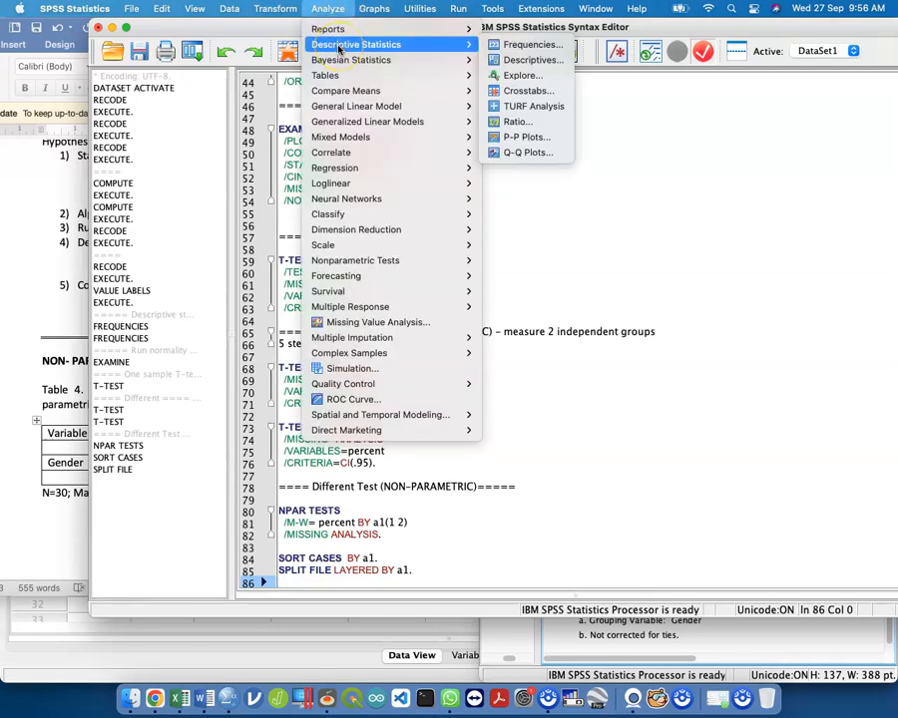
click(529, 46)
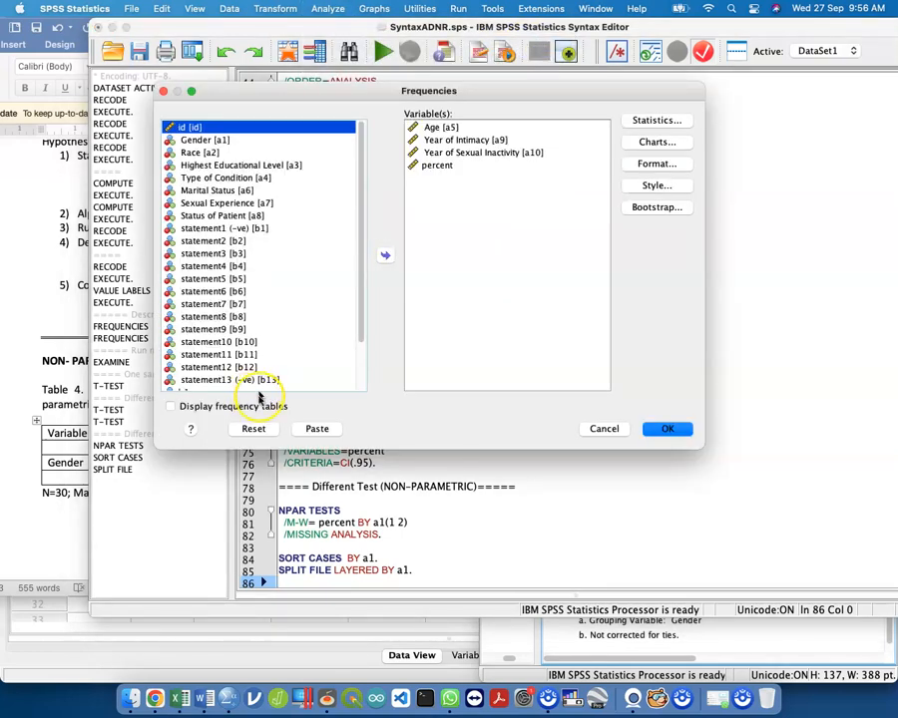
click(604, 428)
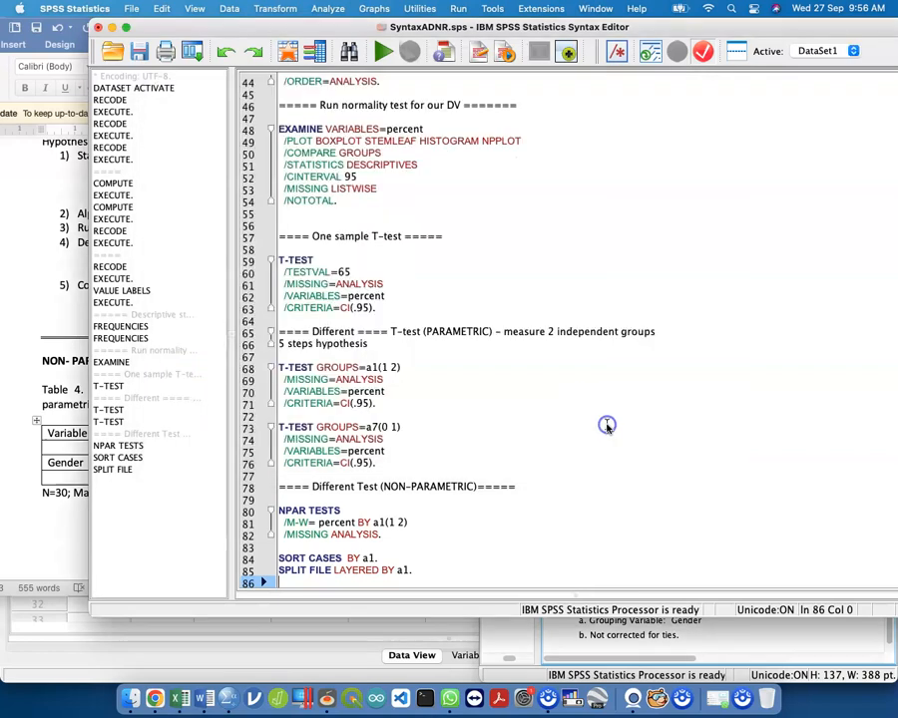
Reset the Frequencies settings and add percent as the only variable to analyze
click(328, 9)
mouse_move(363, 43)
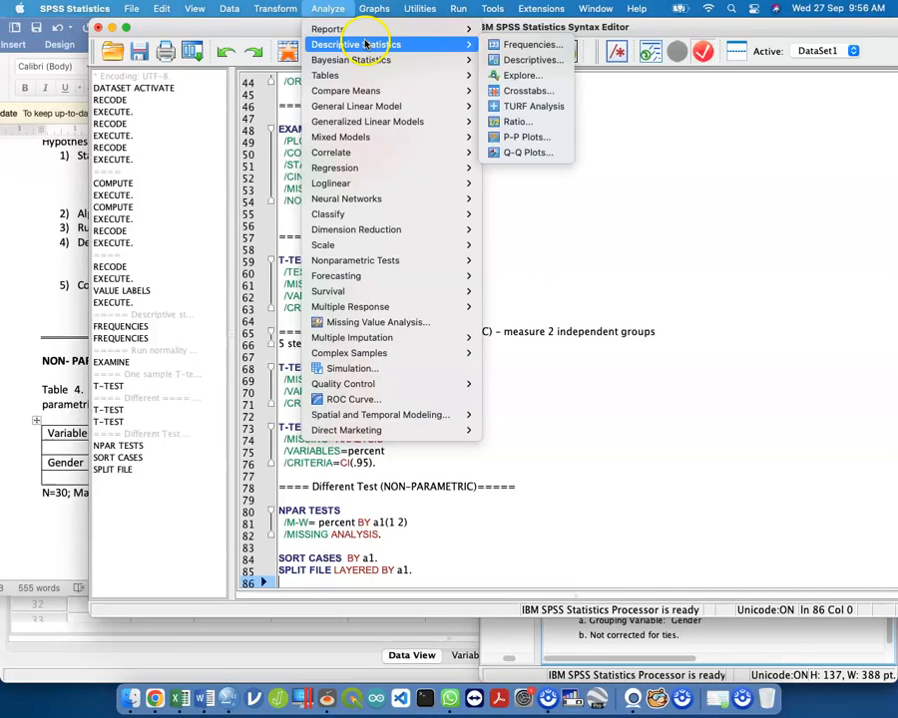
click(507, 50)
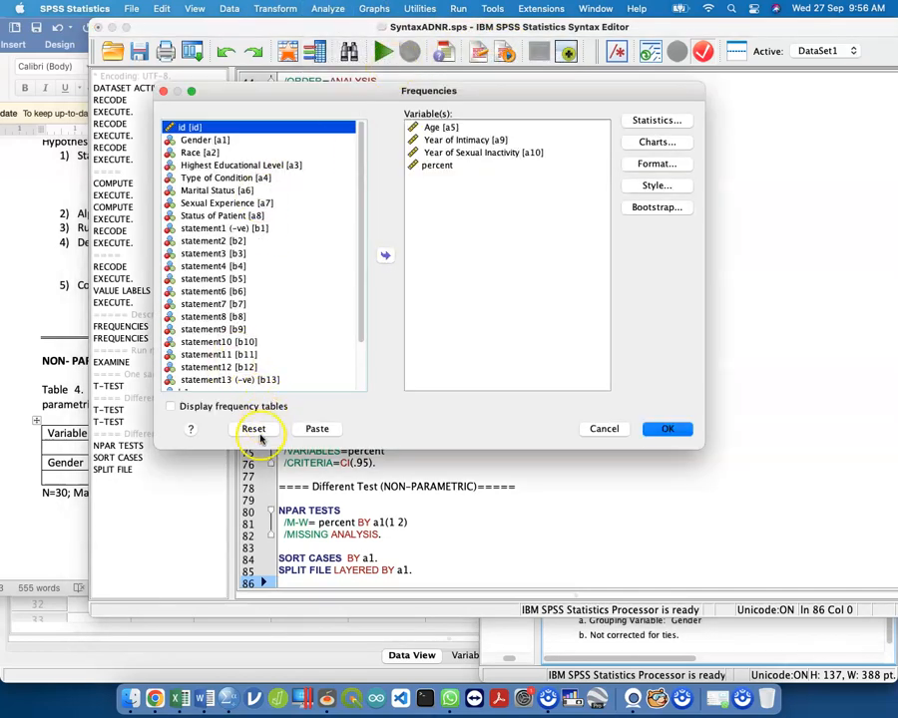
click(256, 431)
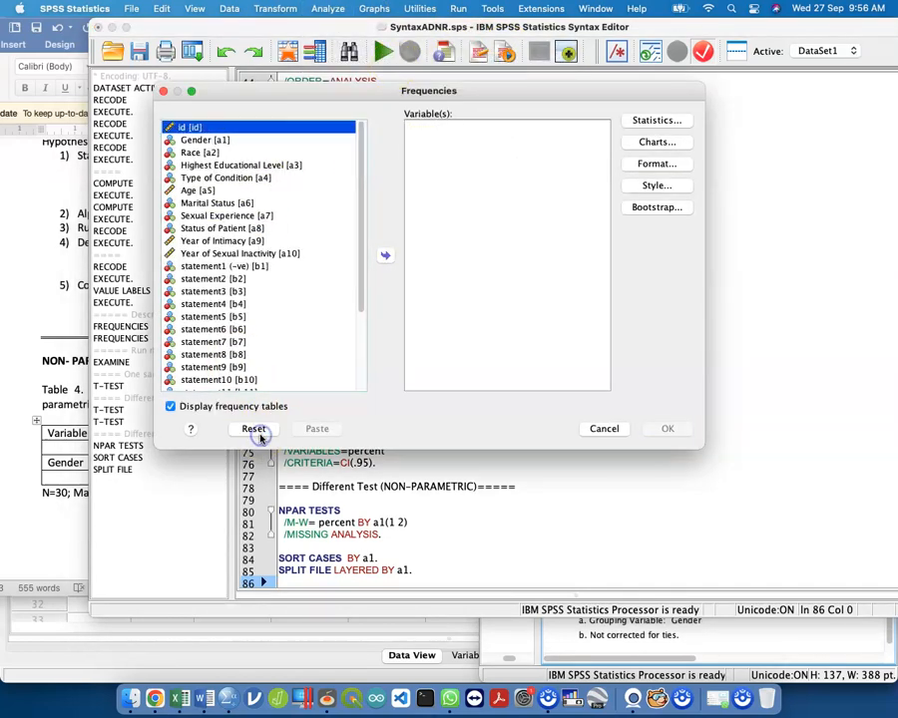
scroll(256, 320, down, 3)
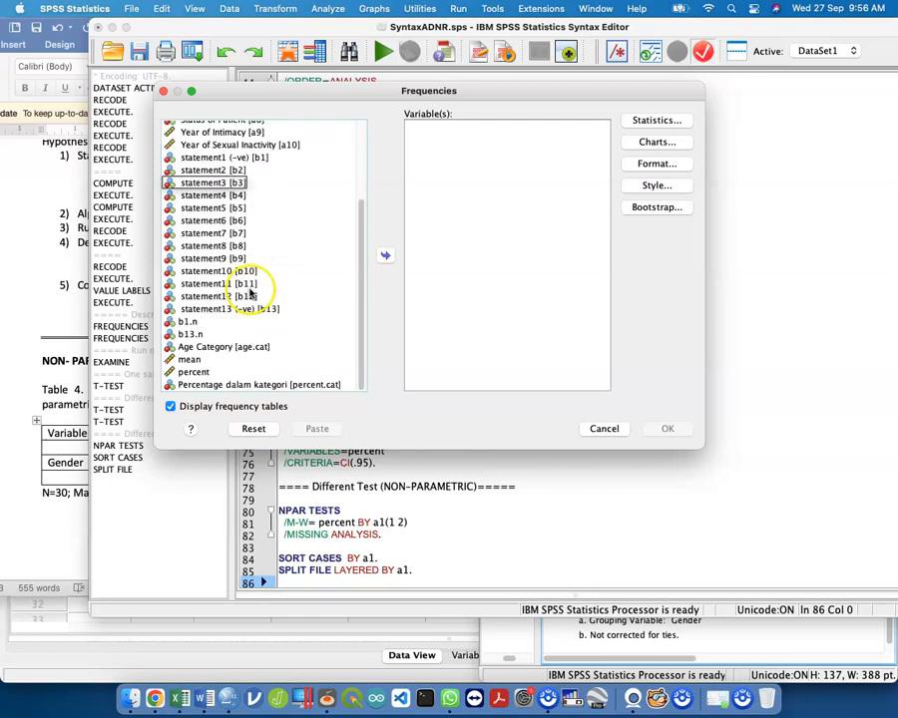
click(237, 372)
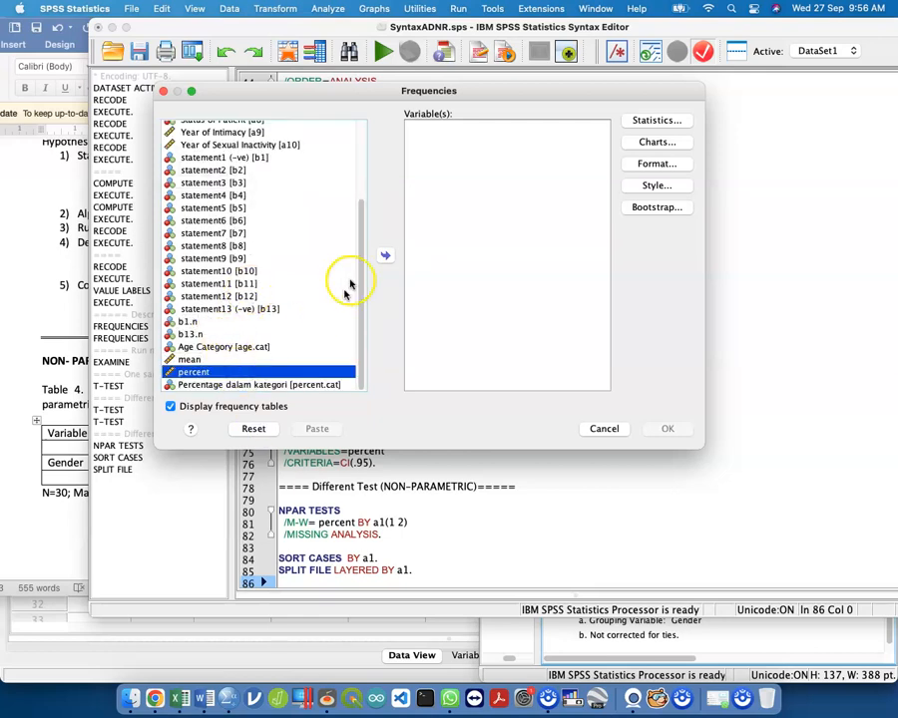
click(387, 256)
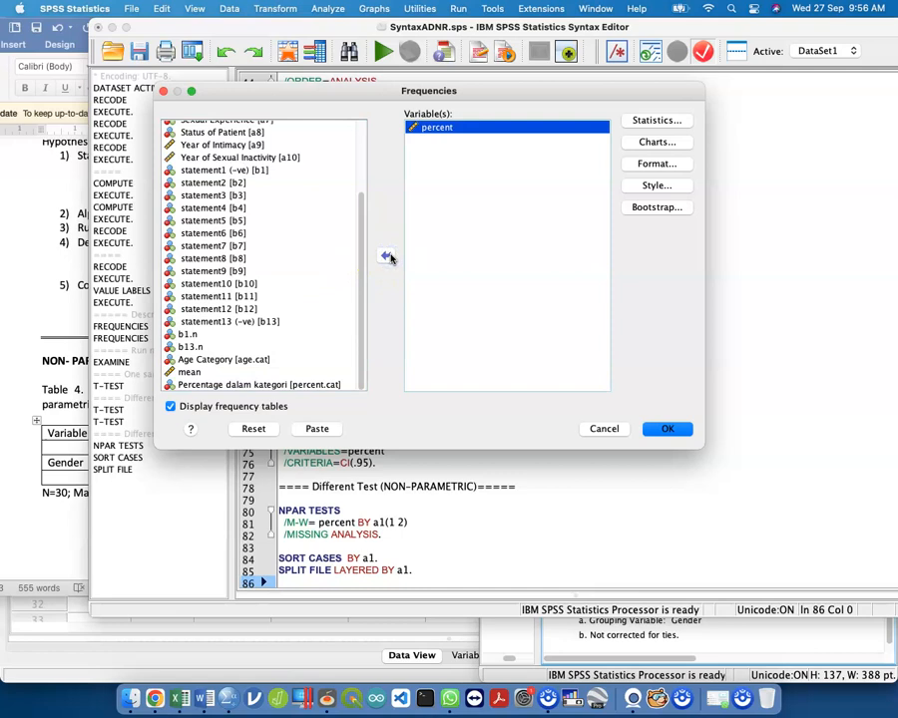
Request the median and quartiles without frequency tables, and paste the Frequencies command as syntax
click(654, 122)
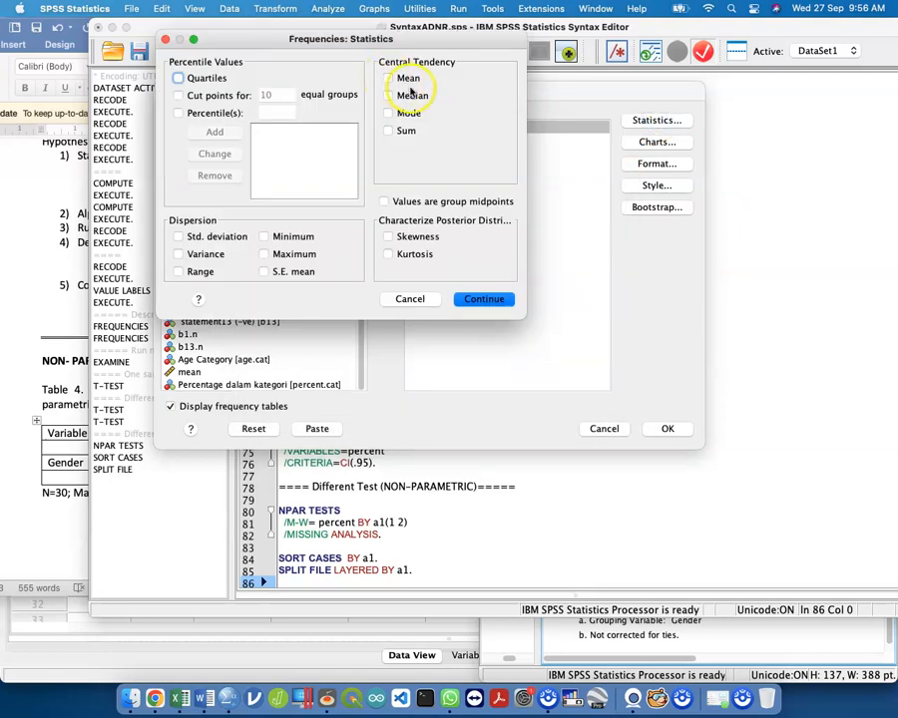
click(409, 95)
click(208, 79)
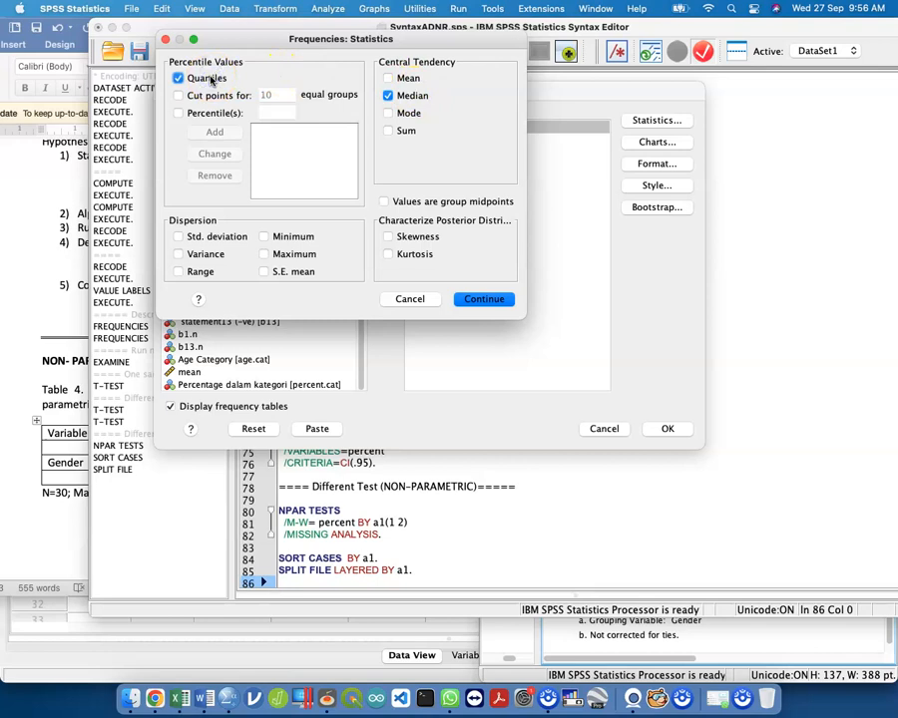
click(492, 306)
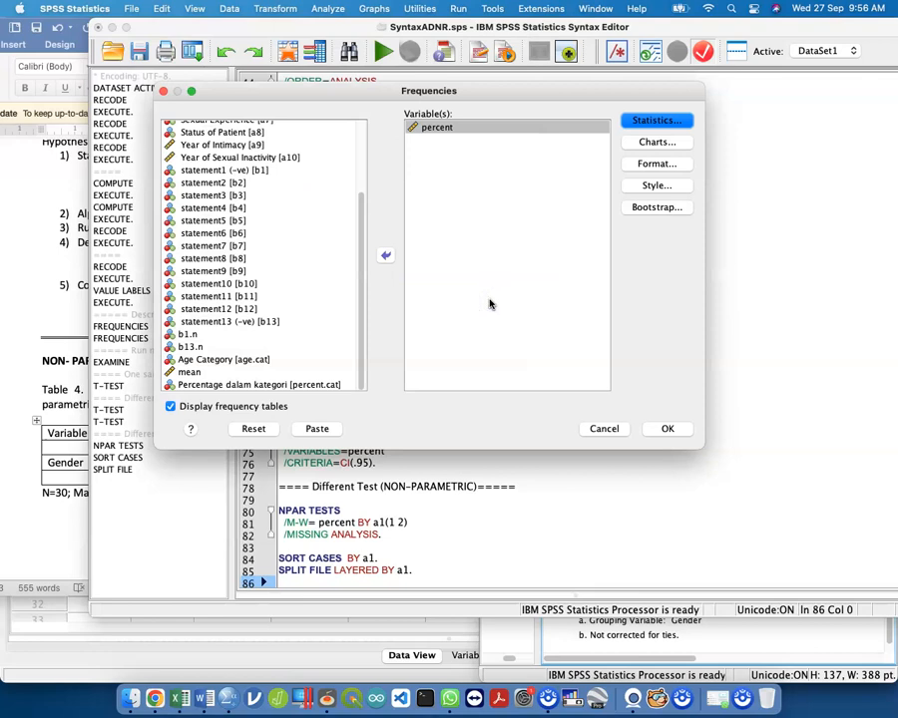
click(171, 407)
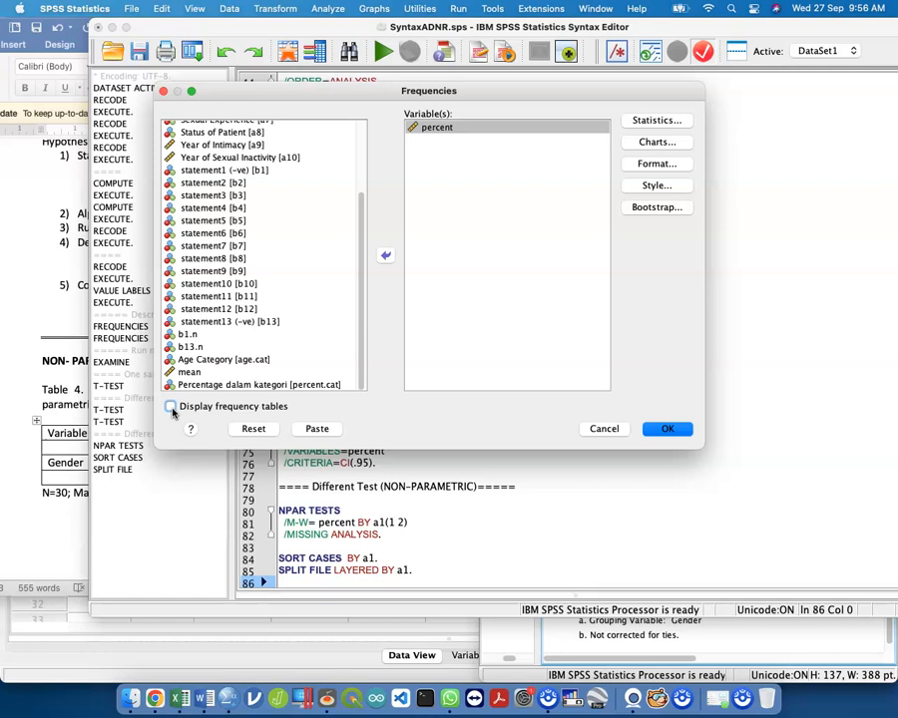
click(328, 430)
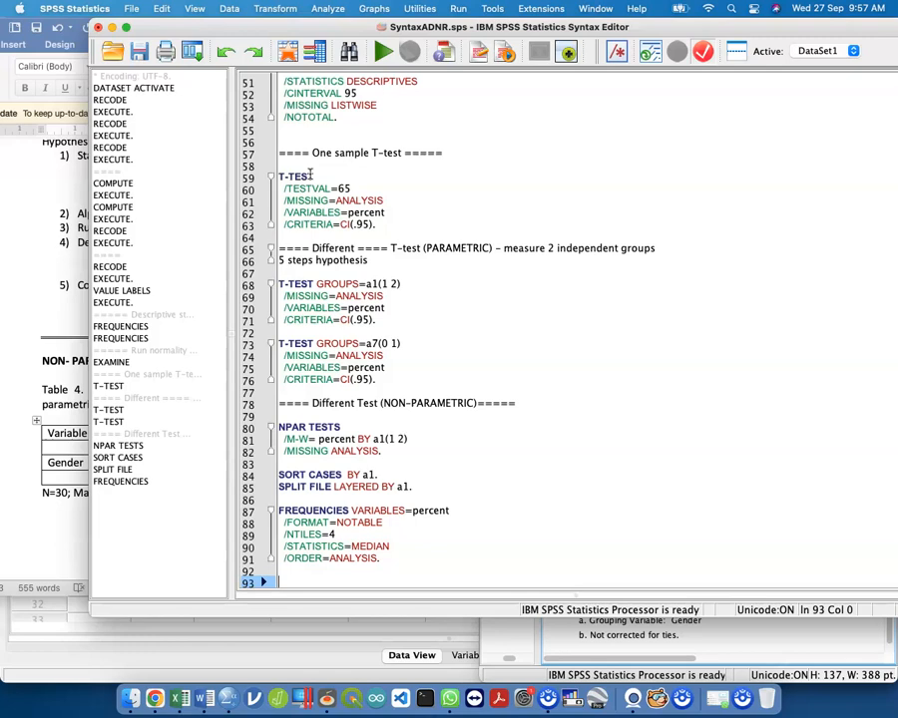
Add SPLIT FILE OFF. below the Frequencies command, followed by a blank line and the separator line ===========
text(SPLIT)
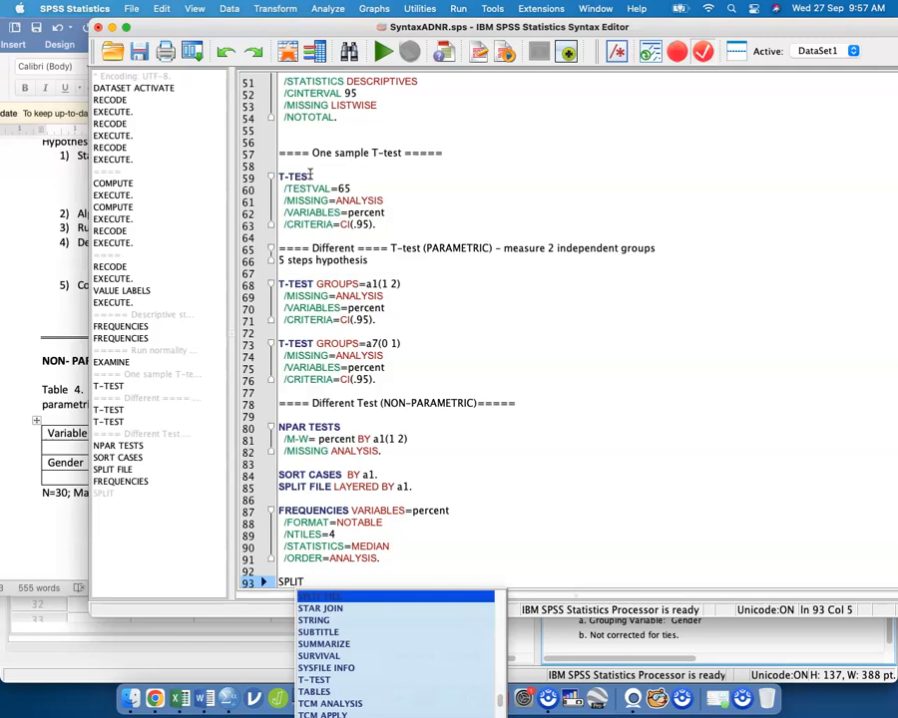
text( FILE O)
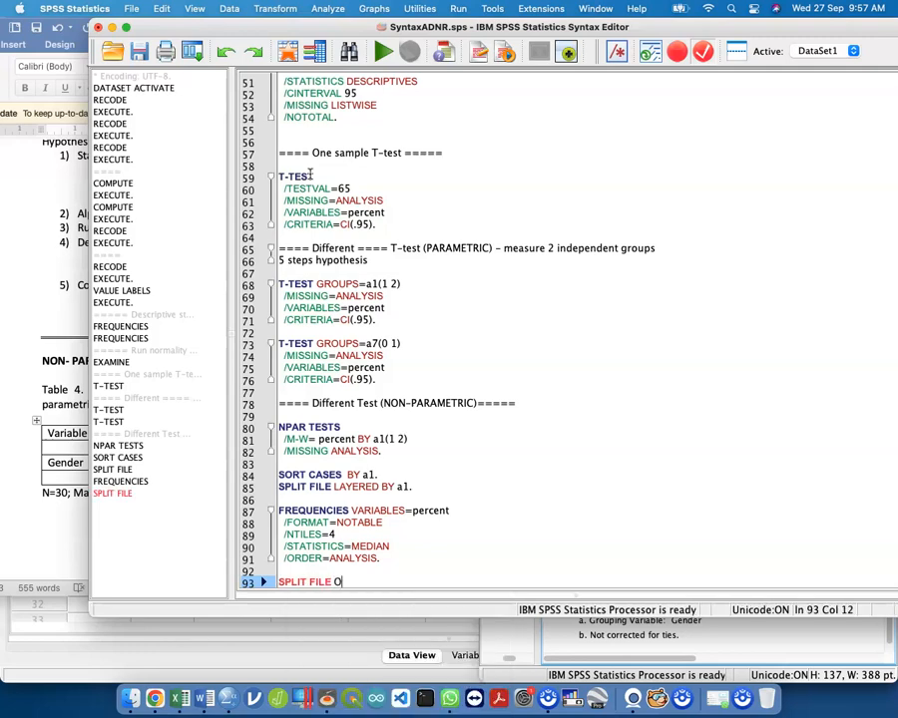
text(FF.)
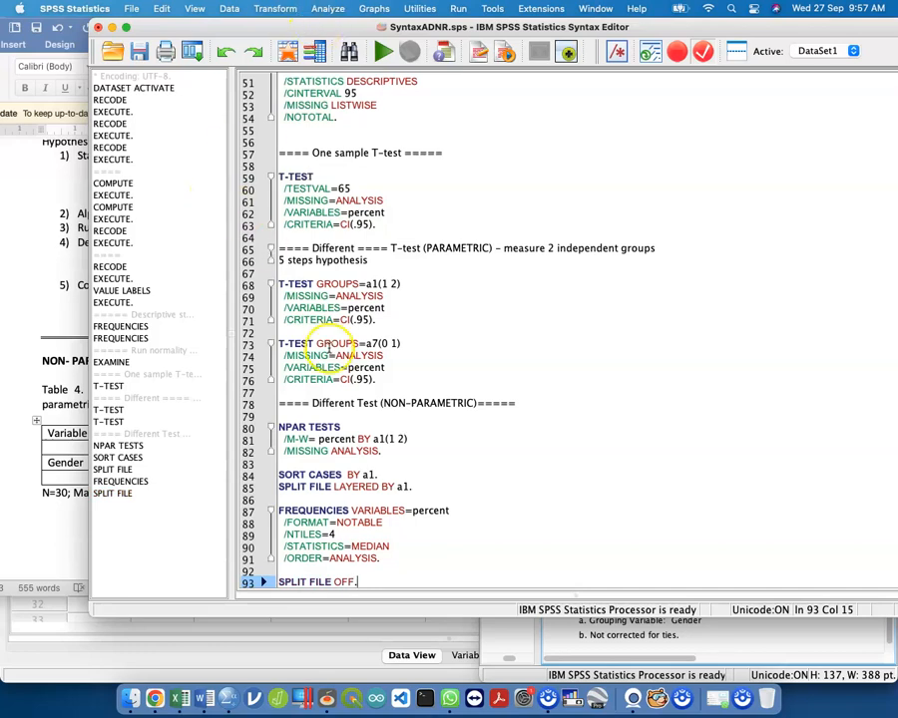
key(Return)
key(Return)
text(=)
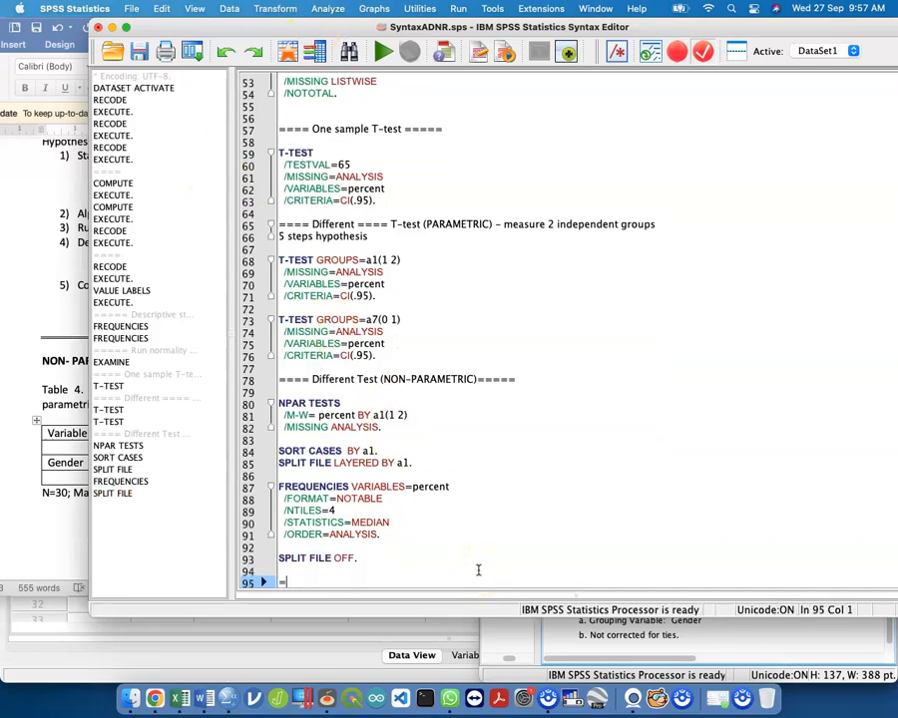
text(==========)
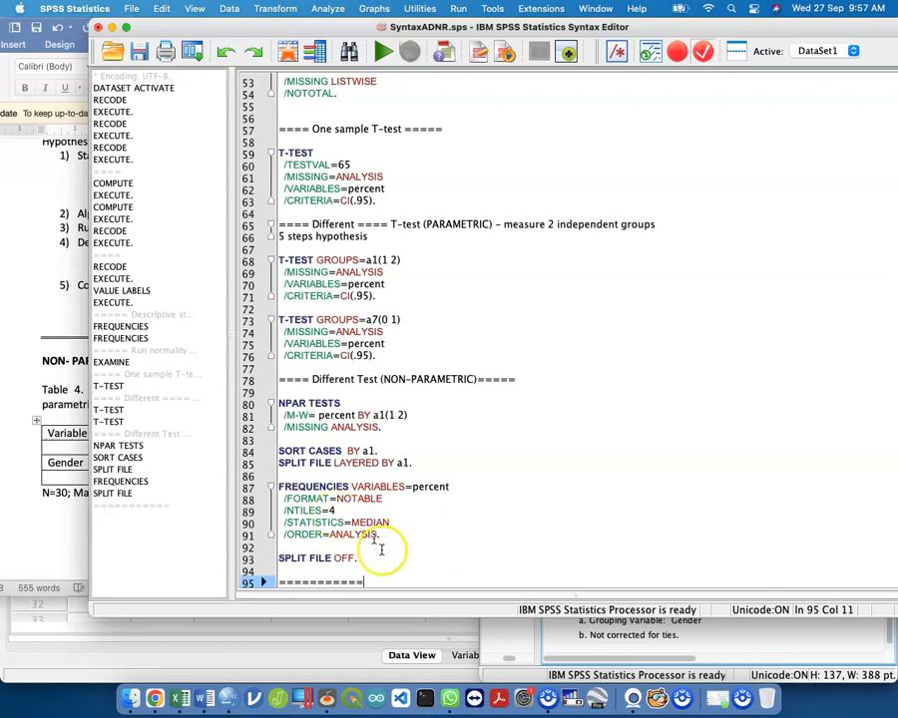
Run the syntax from SORT CASES BY a1 through SPLIT FILE OFF and look over the resulting Statistics table
drag(379, 561, 268, 453)
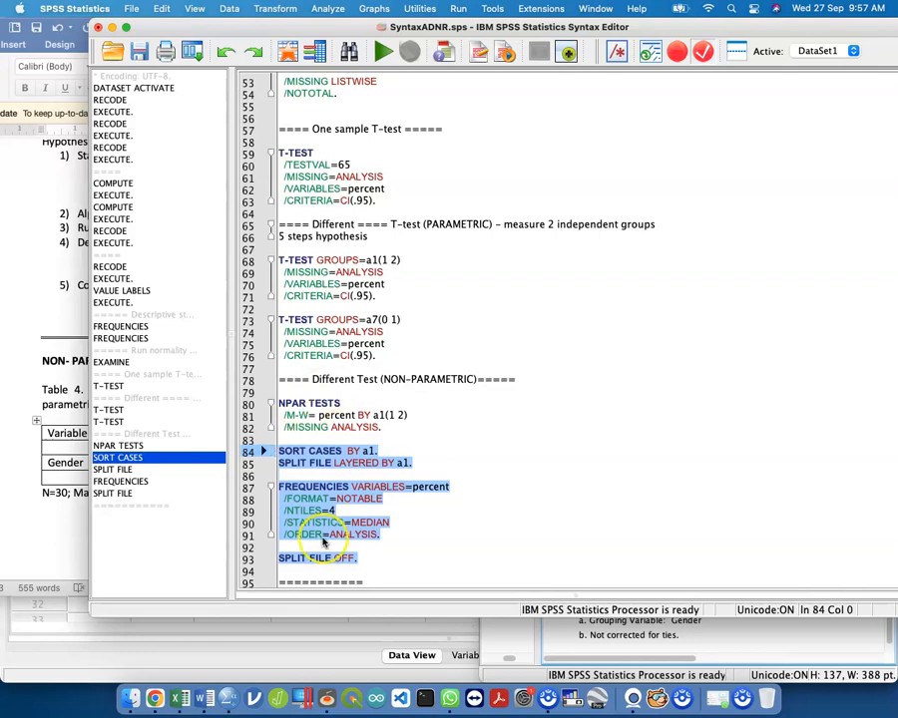
shift+click(271, 454)
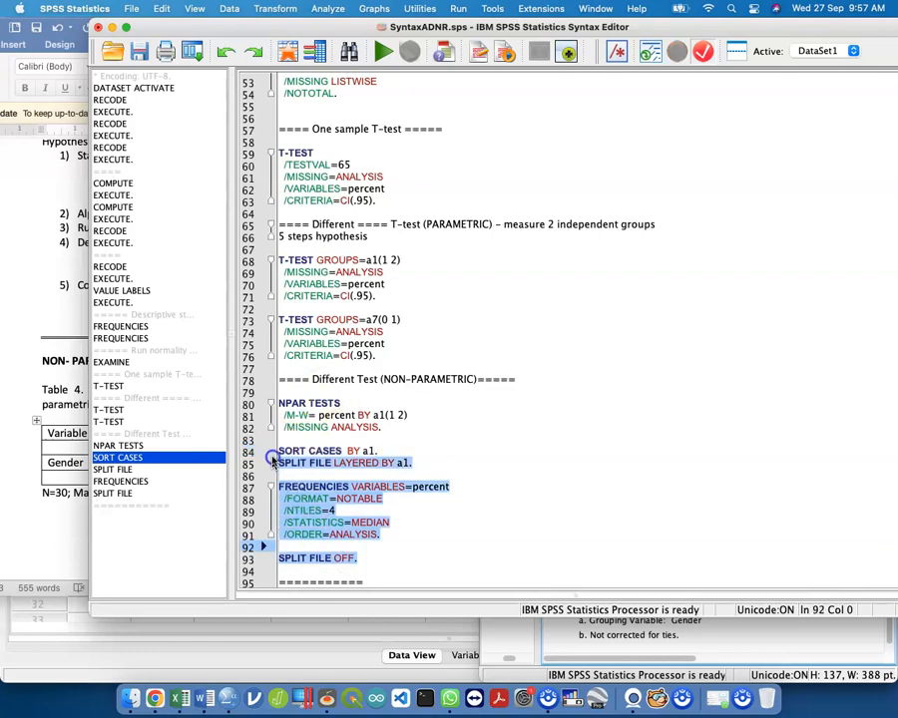
key(super+r)
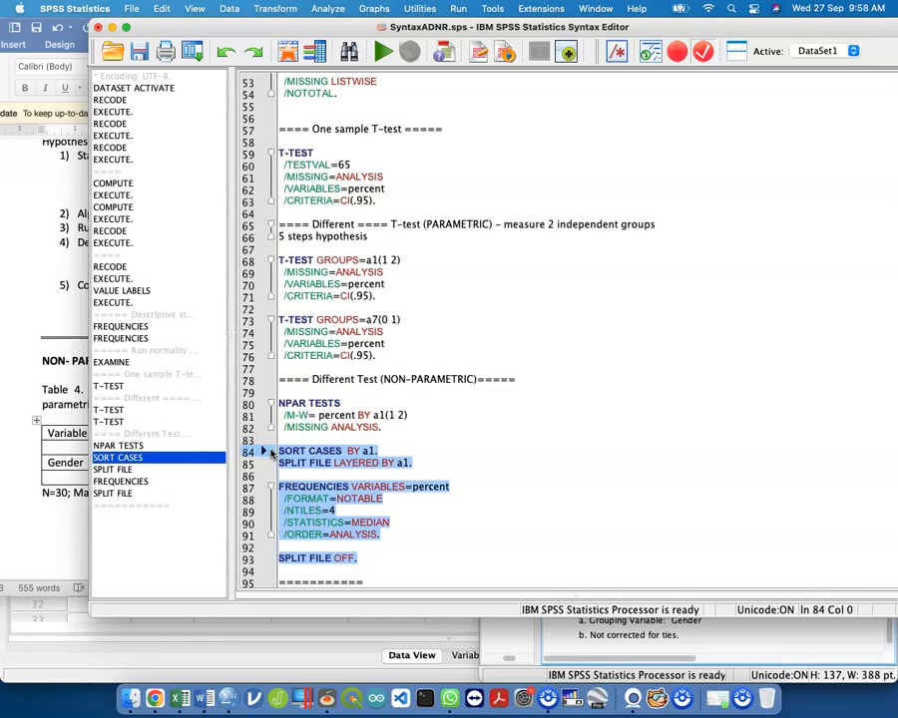
click(385, 52)
click(682, 421)
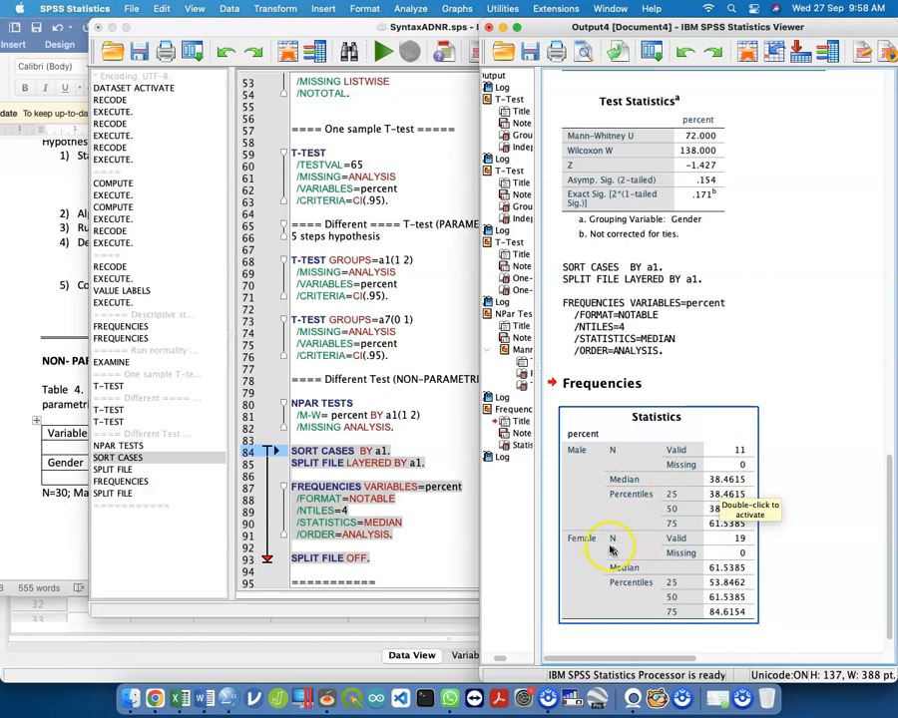
click(810, 538)
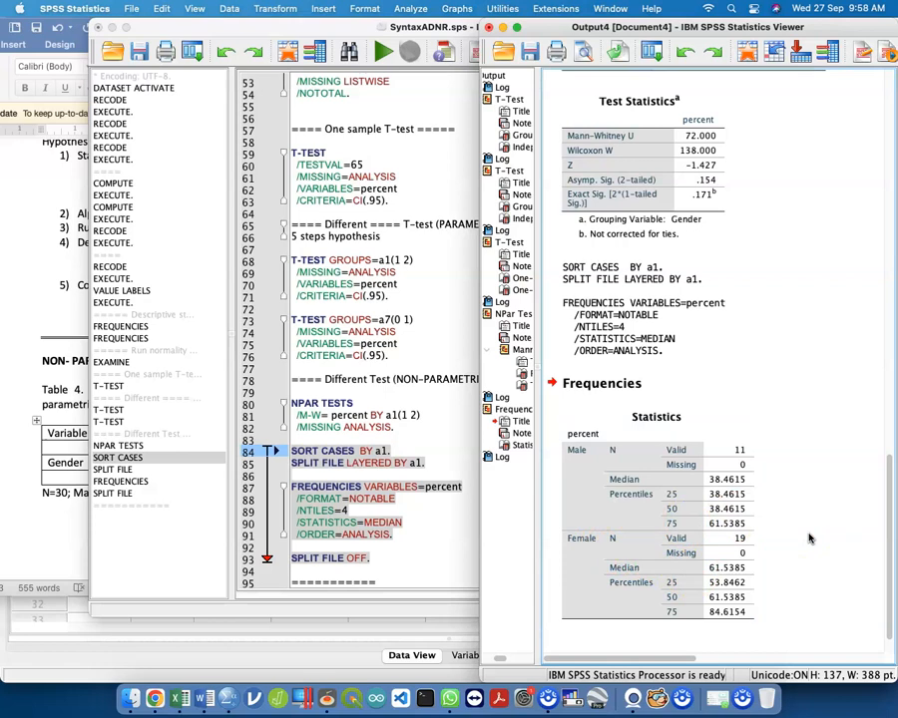
Copy the block from NPAR TESTS through SPLIT FILE OFF and paste it below the ========== separator, after a blank line
click(459, 507)
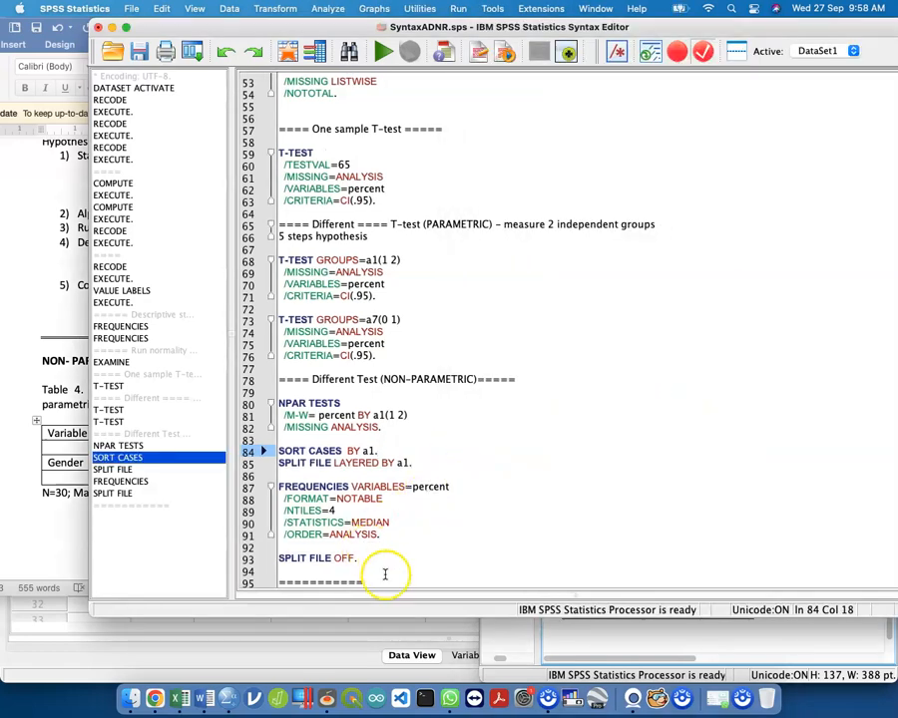
drag(384, 573, 259, 440)
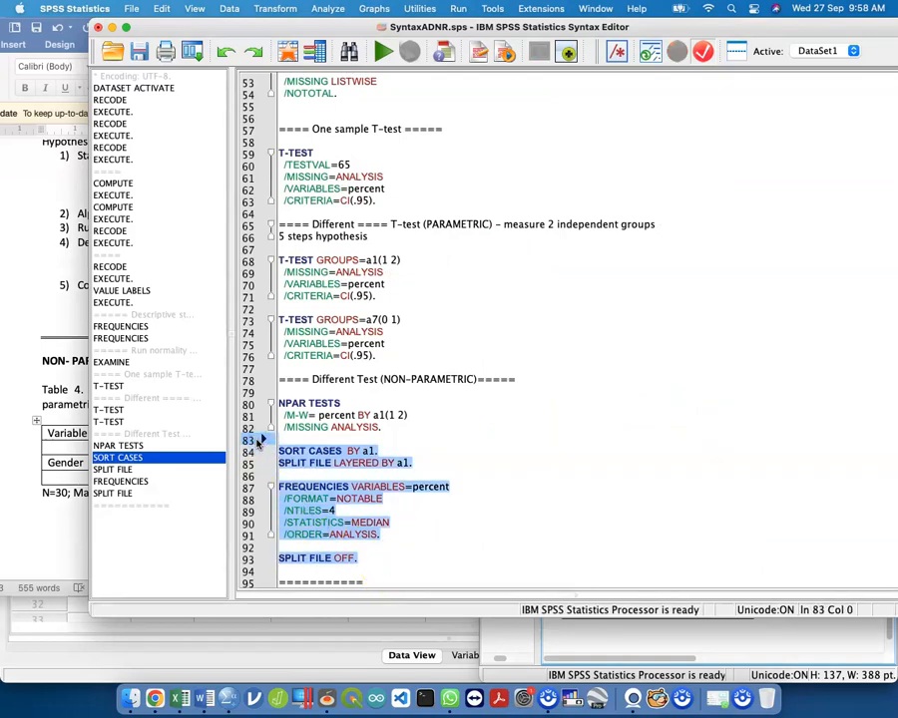
key(ctrl+Up)
click(316, 536)
click(381, 522)
drag(360, 557, 258, 403)
key(super+c)
scroll(391, 417, down, 1)
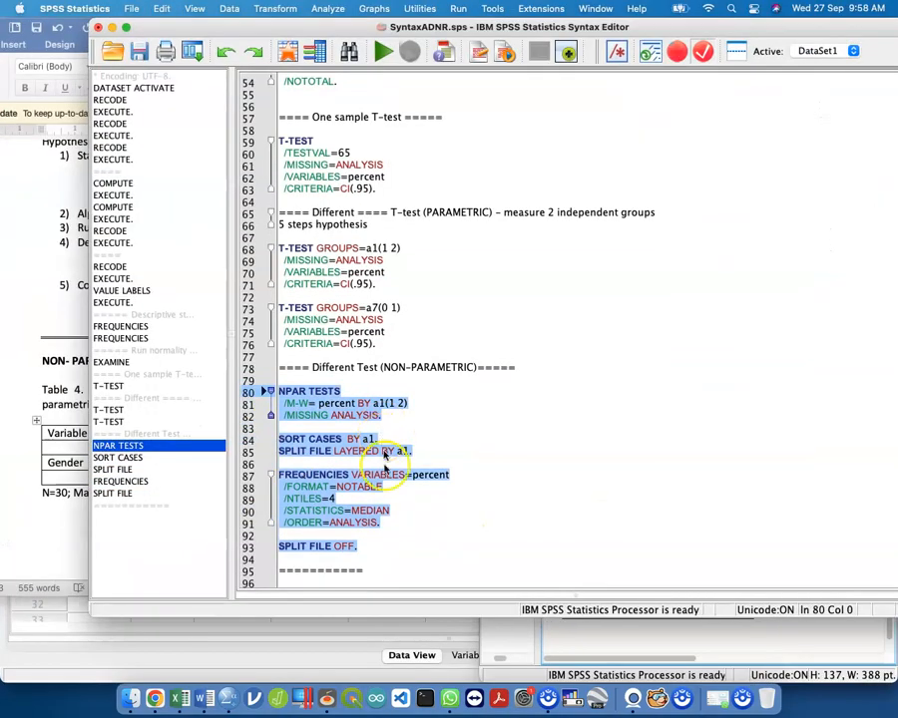
click(398, 571)
key(Return)
key(Return)
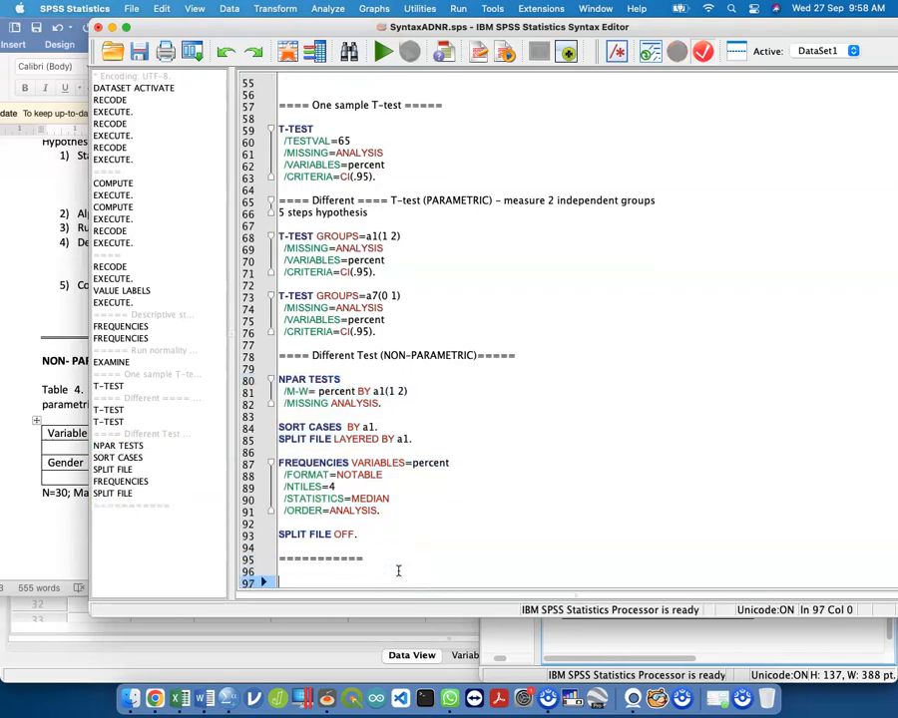
key(super+v)
Change the grouping in the copied NPAR TESTS command to a7(0 1)
click(384, 439)
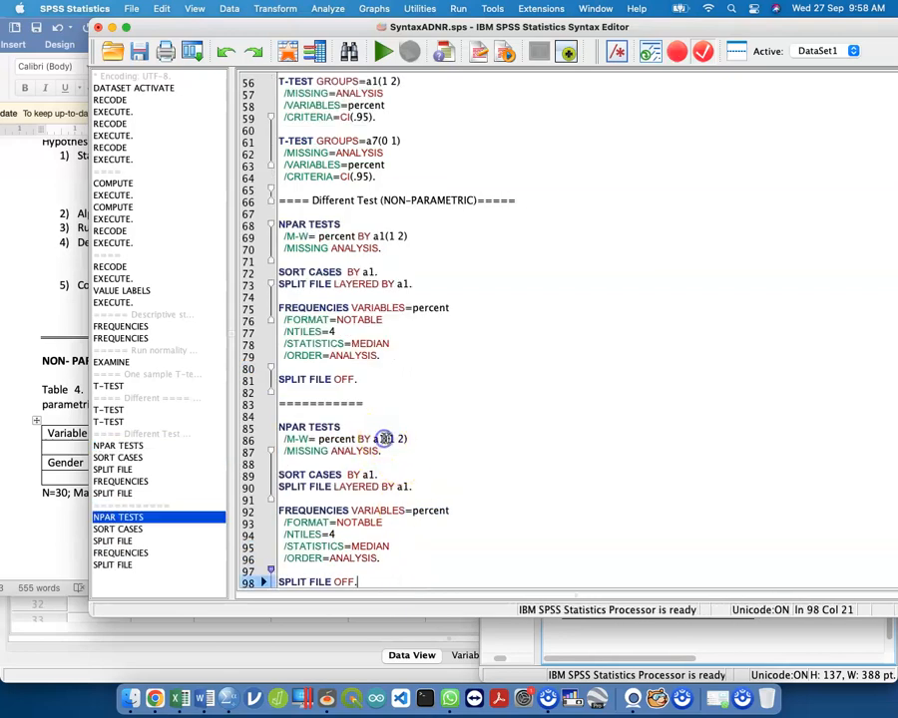
key(BackSpace)
text(7)
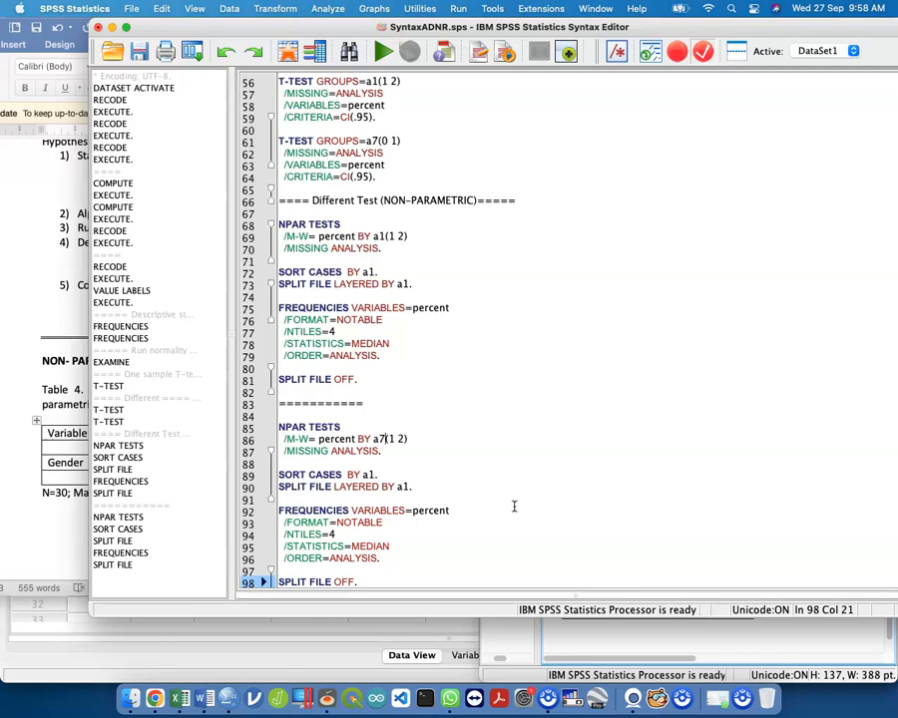
key(Right)
key(Right)
key(Right)
key(Right)
key(BackSpace)
key(BackSpace)
key(BackSpace)
text(0 1)
Change the variable in the copied SORT CASES and SPLIT FILE LAYERED commands to a7
key(Down)
key(Down)
key(Down)
key(BackSpace)
key(BackSpace)
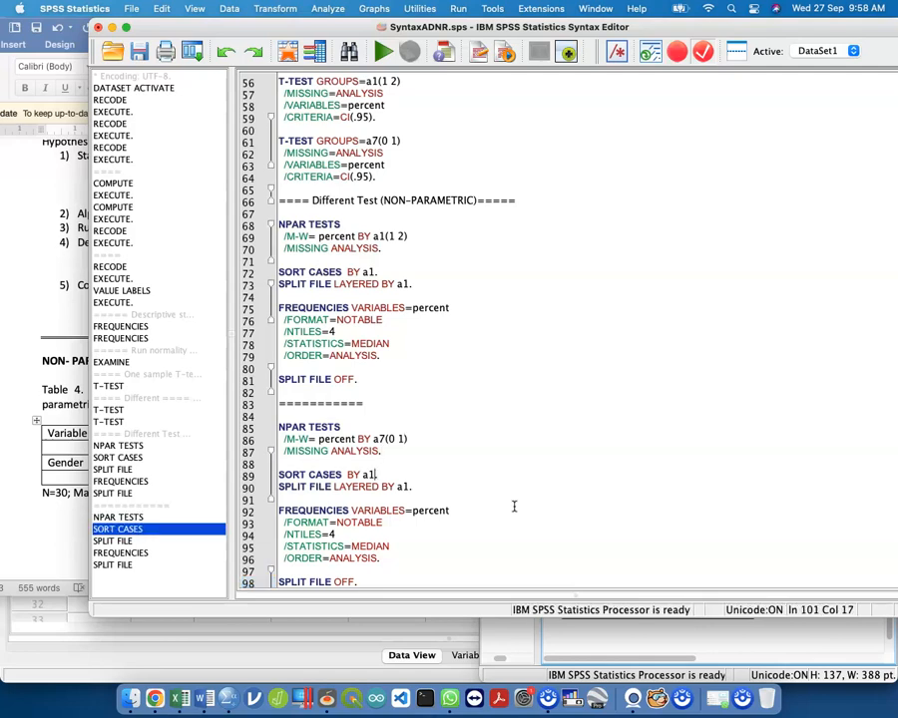
text(7.)
key(Down)
key(Right)
key(Right)
key(Right)
key(Right)
key(Right)
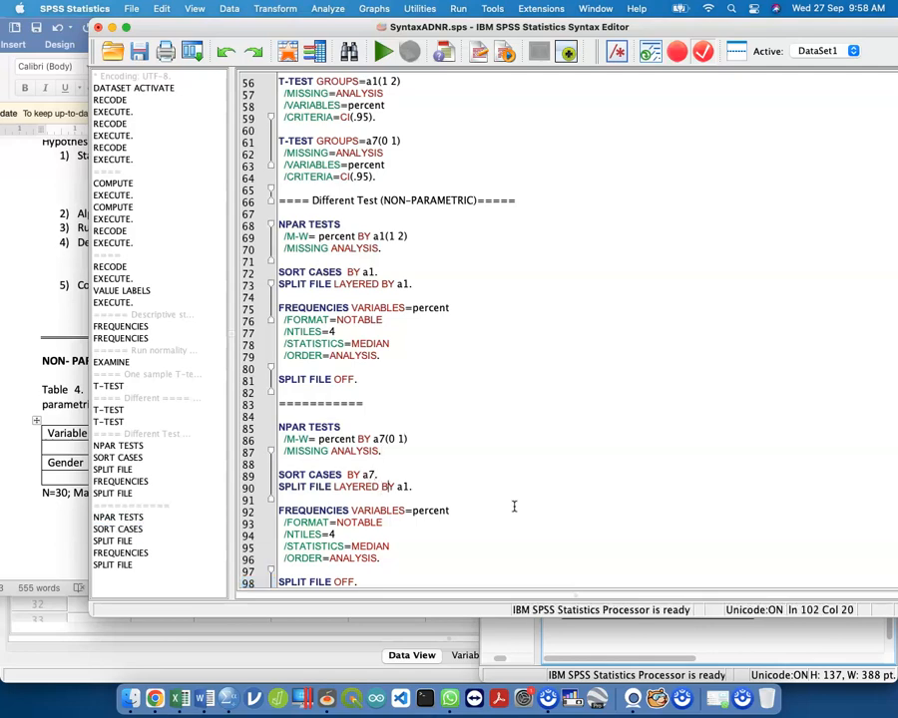
key(Right)
key(BackSpace)
text(7)
Run the copied a7 block and look over its Mann-Whitney Test Statistics and Frequencies tables
scroll(508, 536, down, 5)
drag(405, 567, 253, 403)
key(super+r)
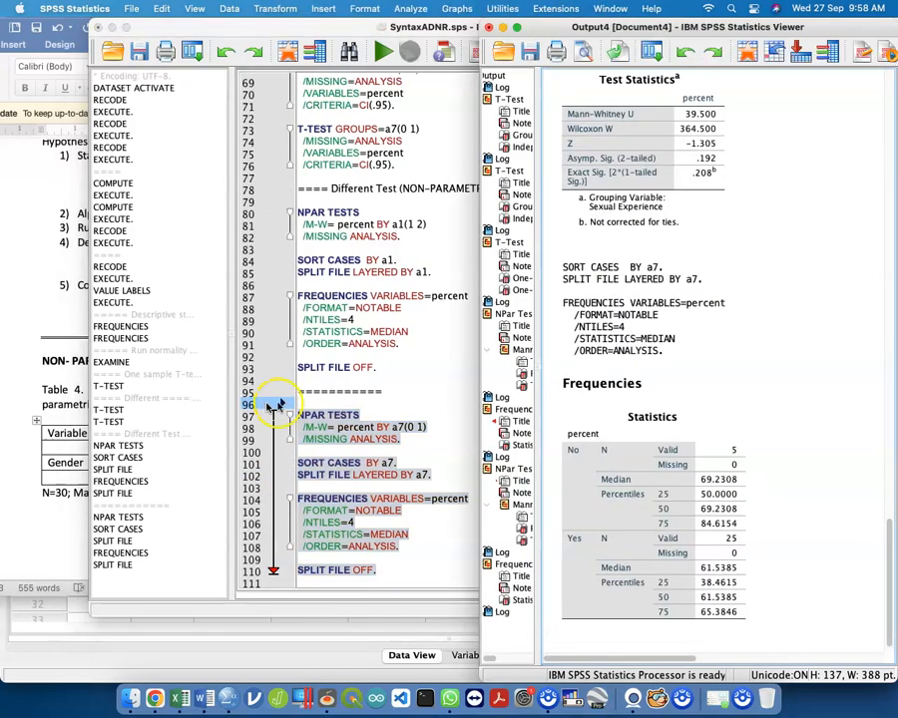
scroll(684, 398, down, 4)
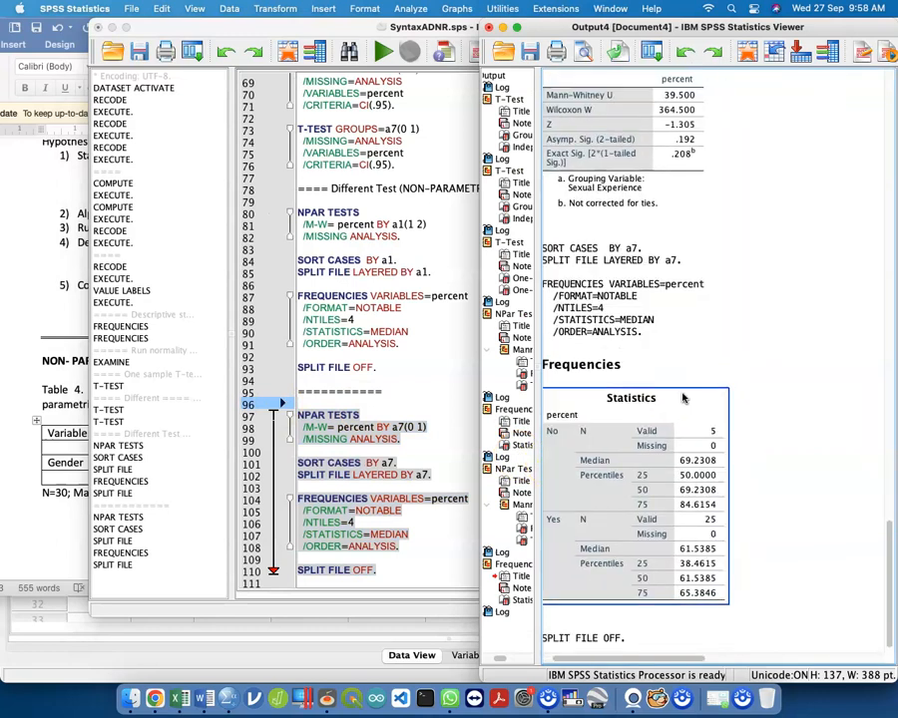
scroll(684, 398, up, 5)
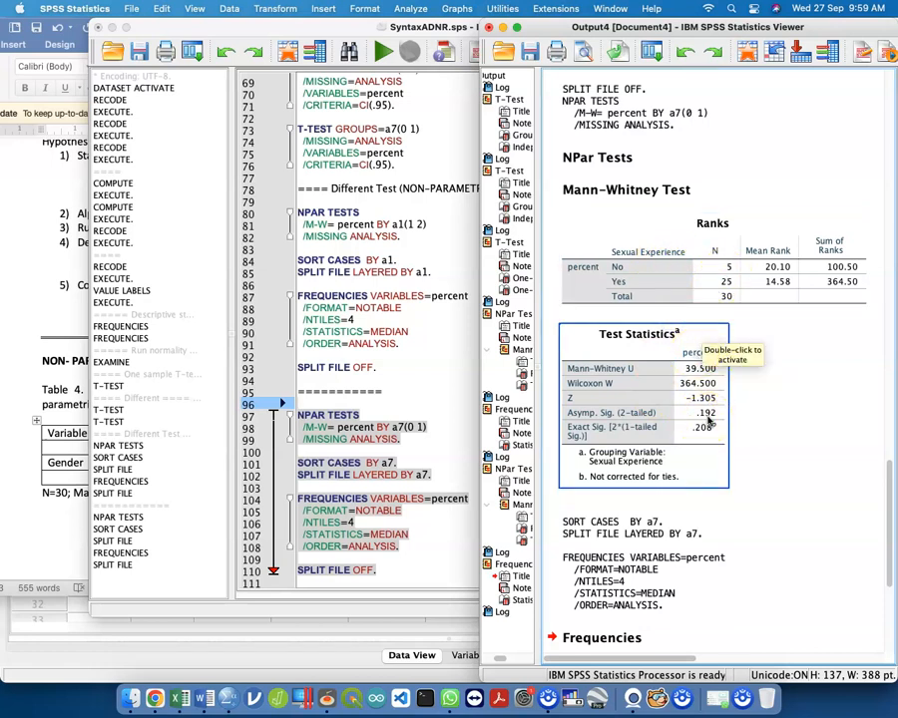
scroll(711, 421, down, 5)
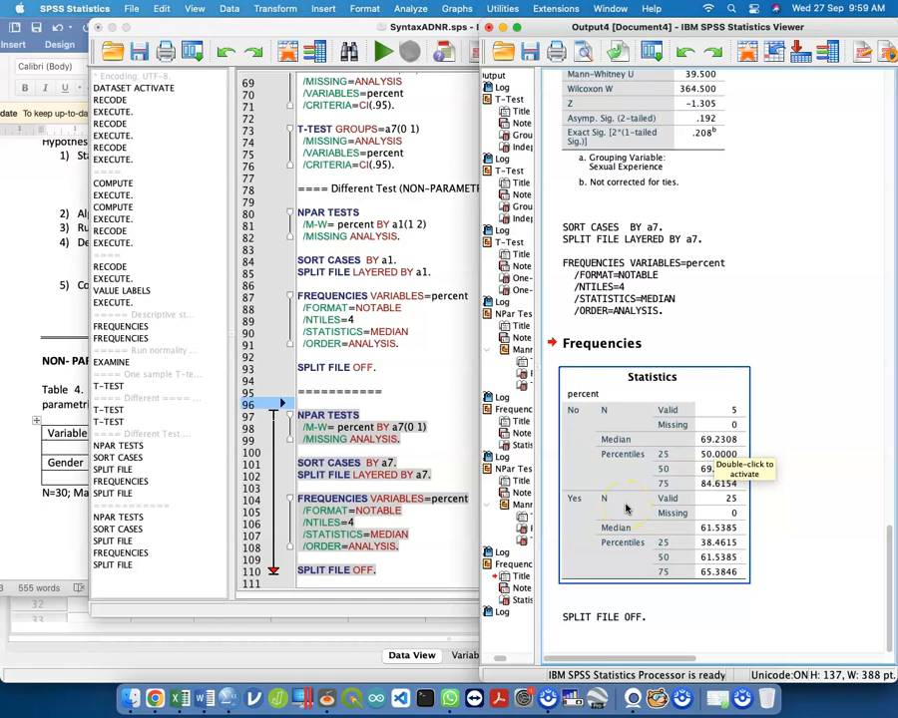
click(398, 357)
key(super+a)
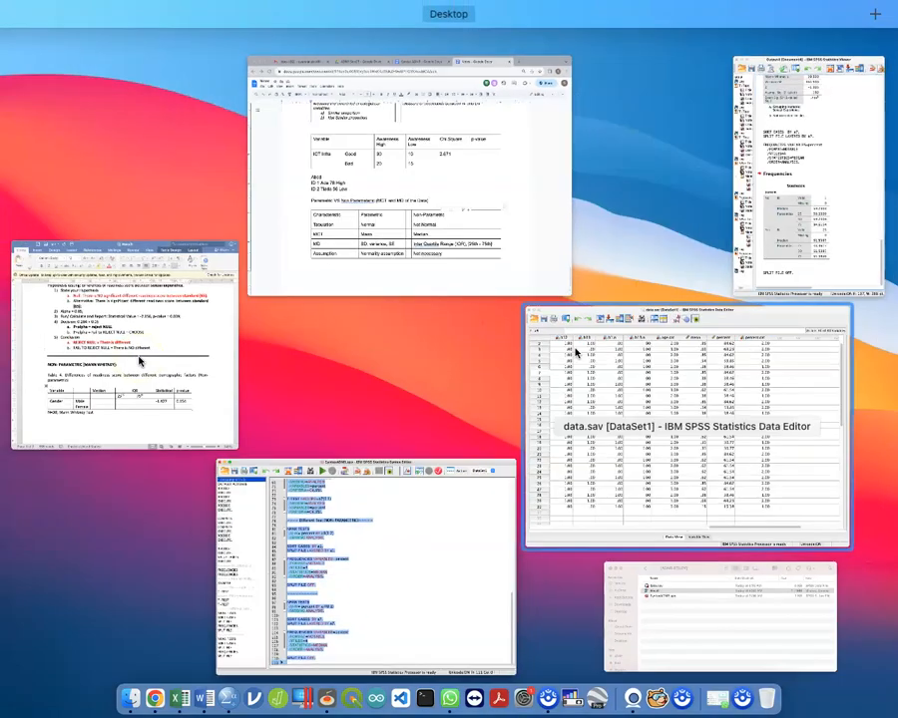
click(811, 182)
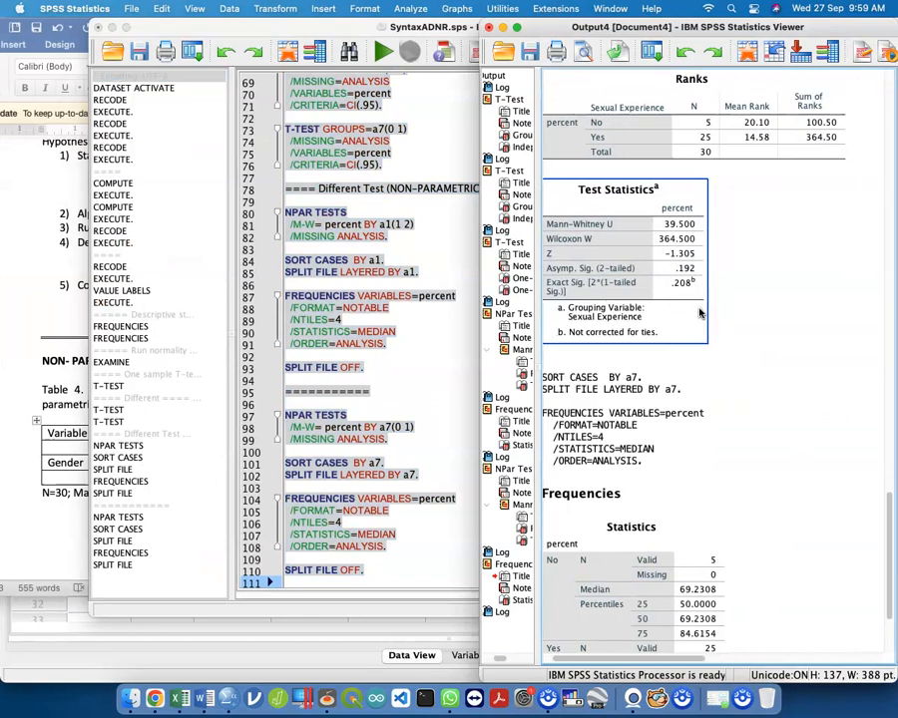
Find the Statistics table split by gender in the output and enter the Male median in Table 4 of the Word document
click(32, 395)
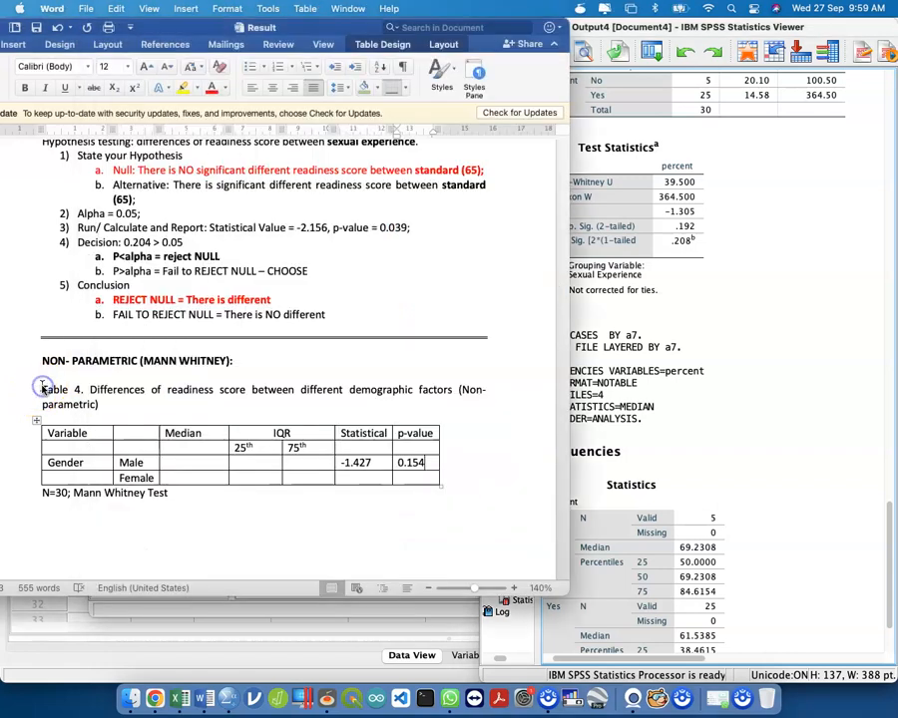
click(210, 436)
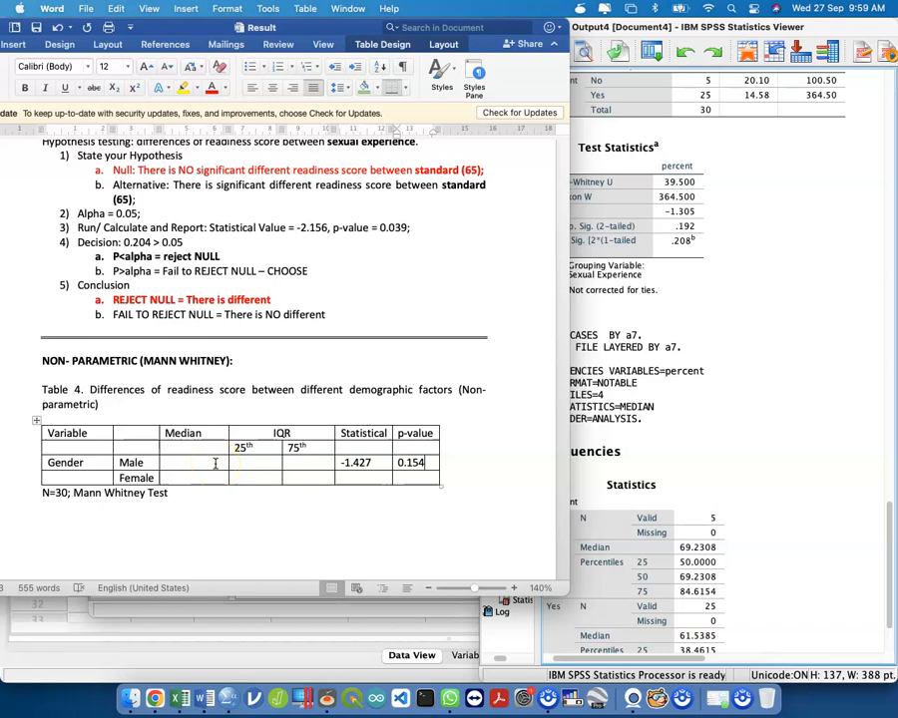
click(215, 463)
click(764, 423)
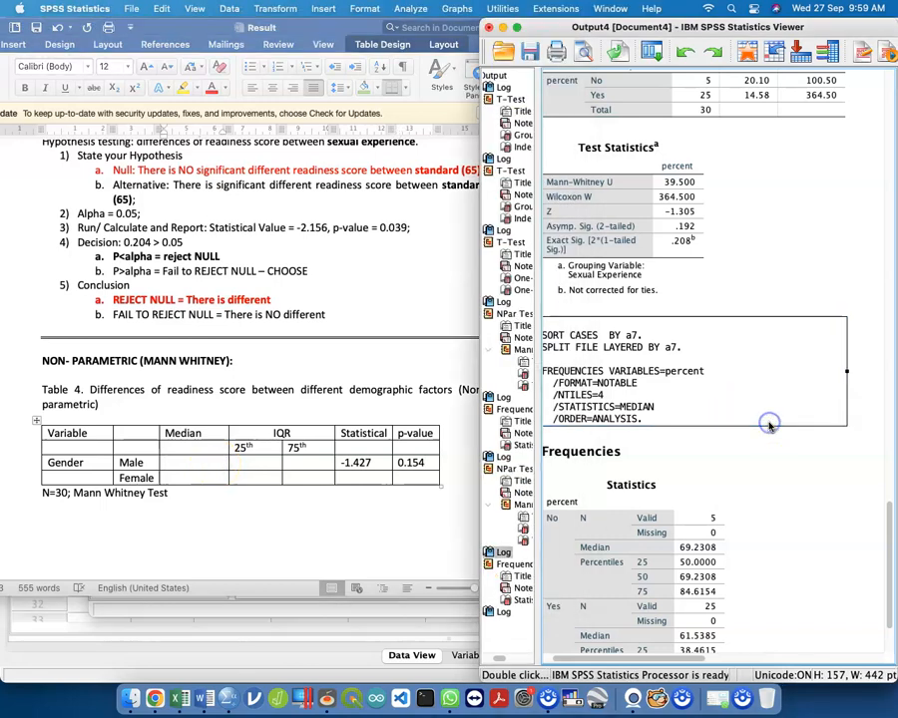
scroll(768, 427, up, 10)
click(224, 454)
click(207, 461)
text(38.)
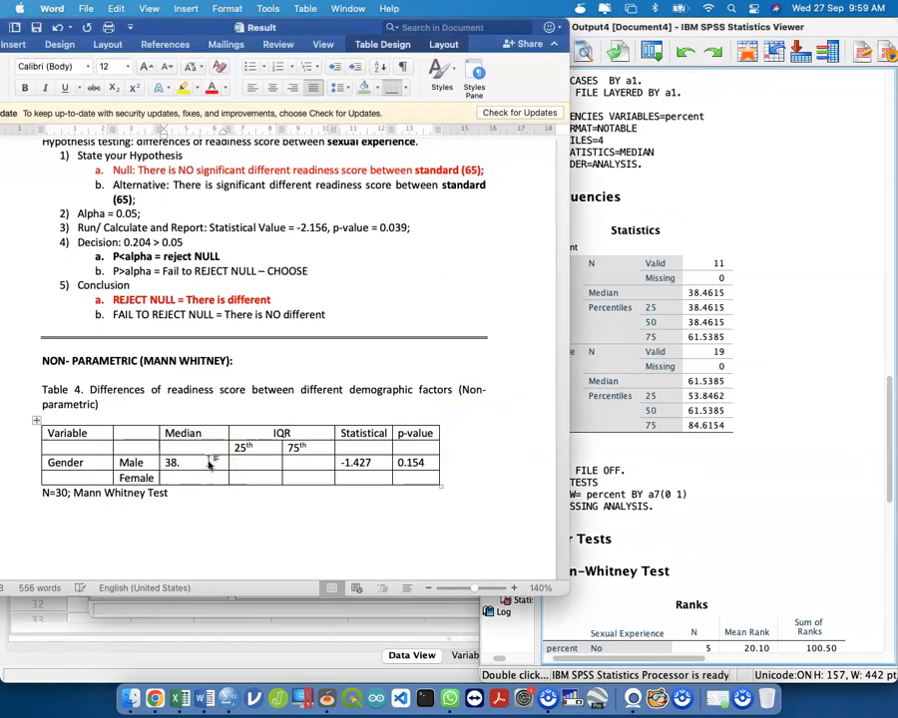